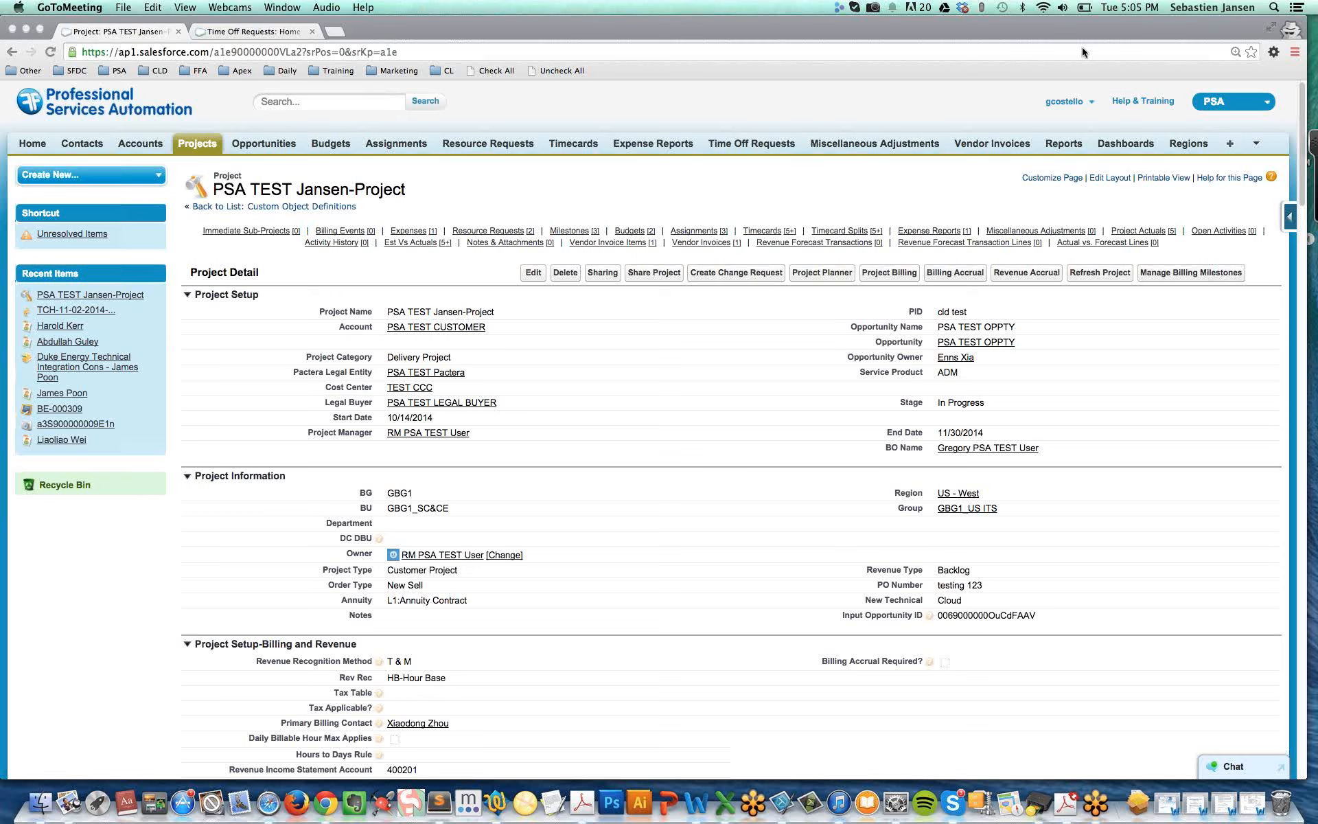
pyautogui.click(214, 176)
pyautogui.scroll(-1, 721, 613)
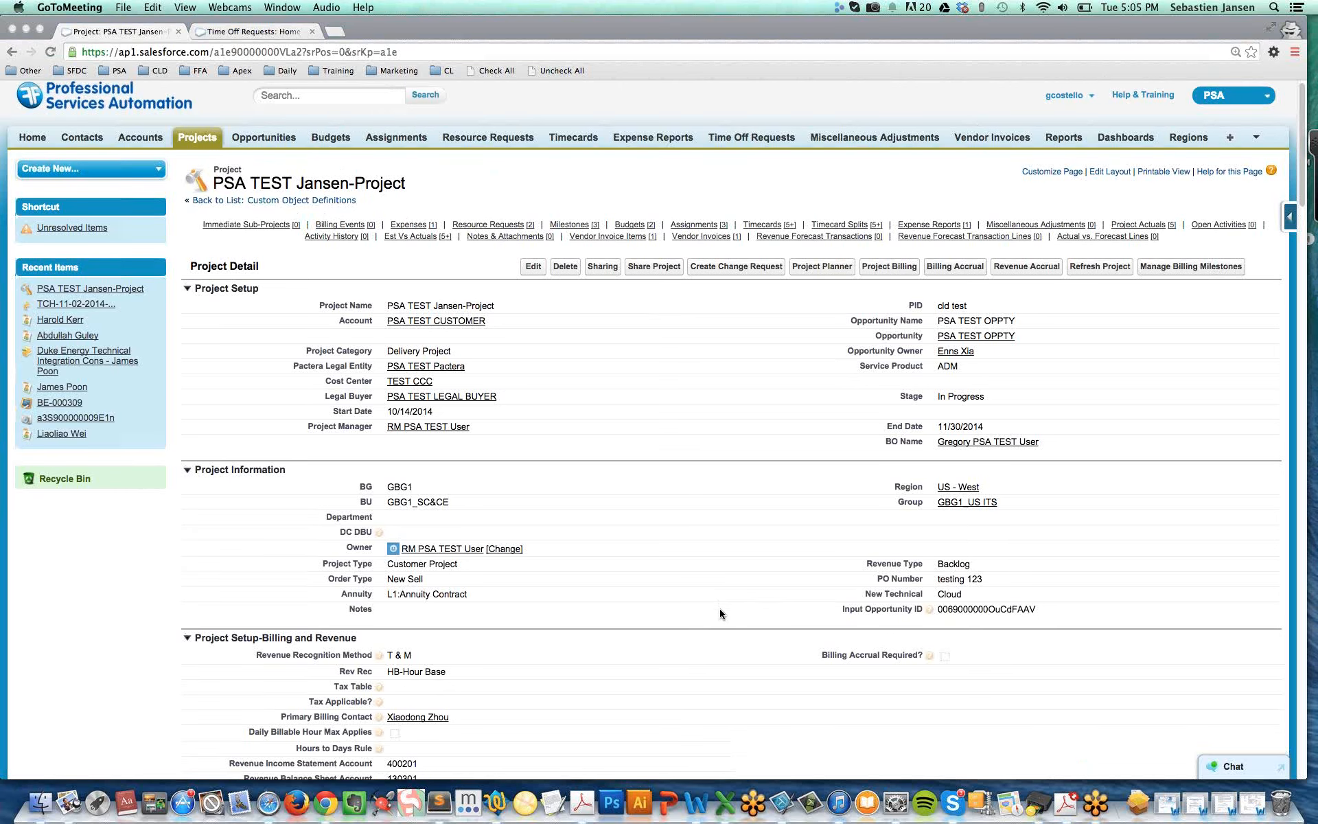
pyautogui.scroll(-1, 721, 613)
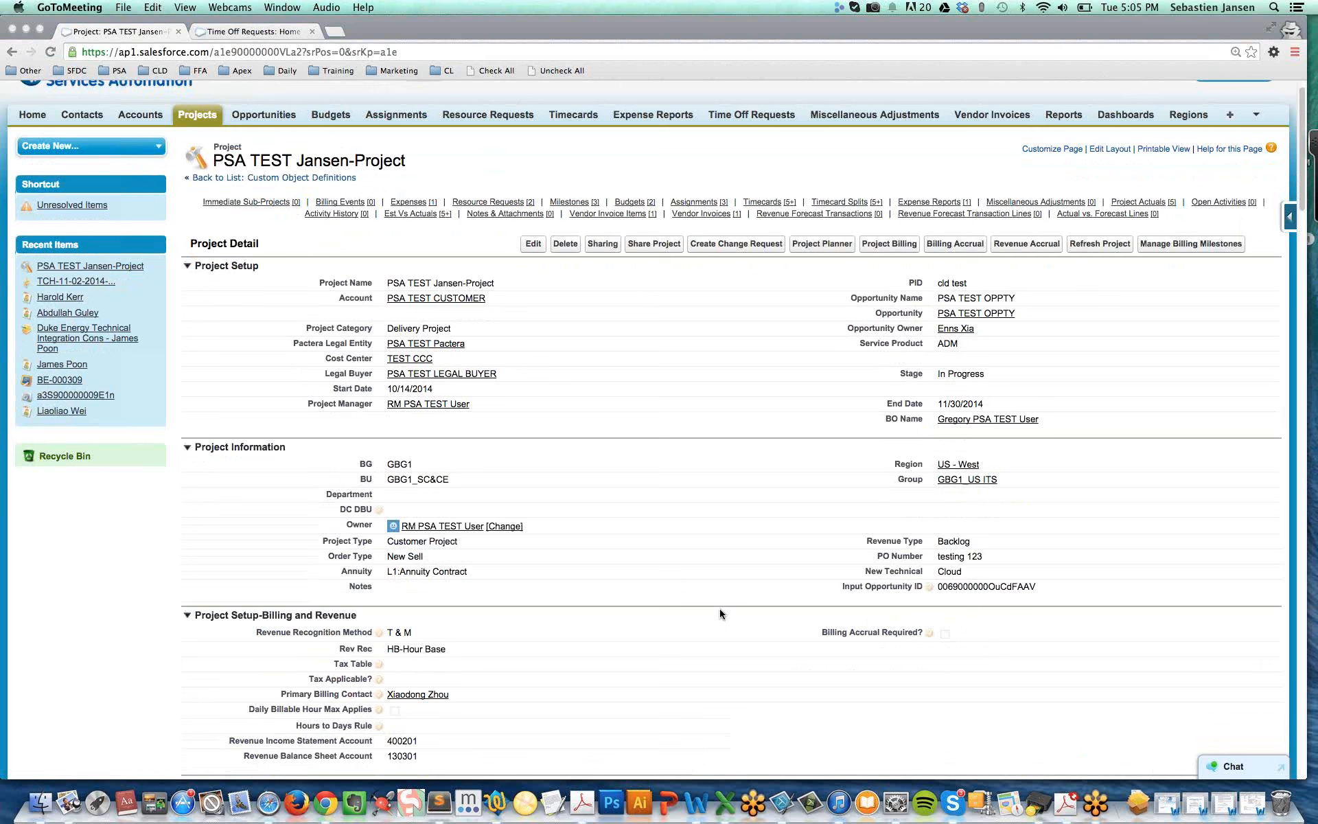
pyautogui.click(596, 141)
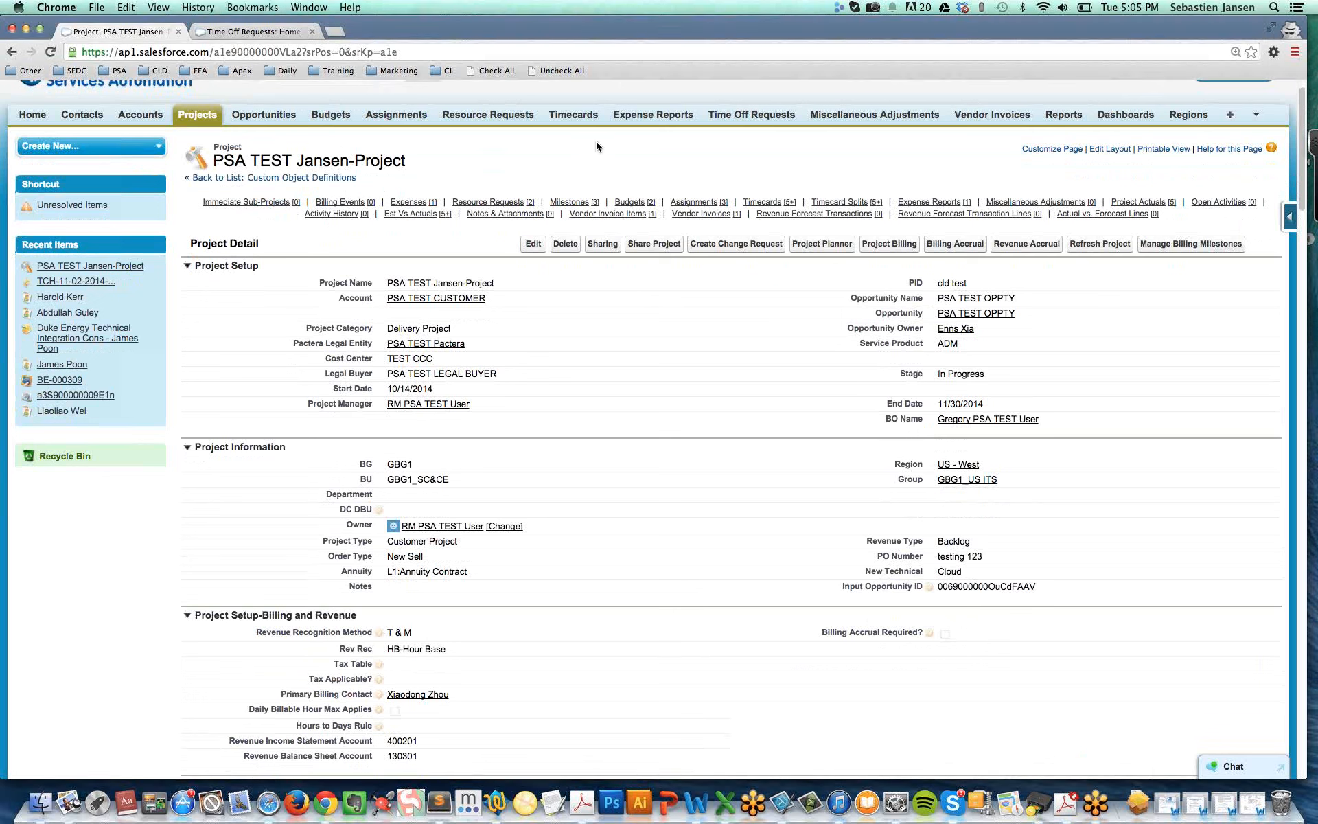
# Switch to the browser window logged in as the external resource test user and open the timecard entry page
pyautogui.press('super+grave')
pyautogui.moveTo(977, 88); pyautogui.dragTo(1106, 108)
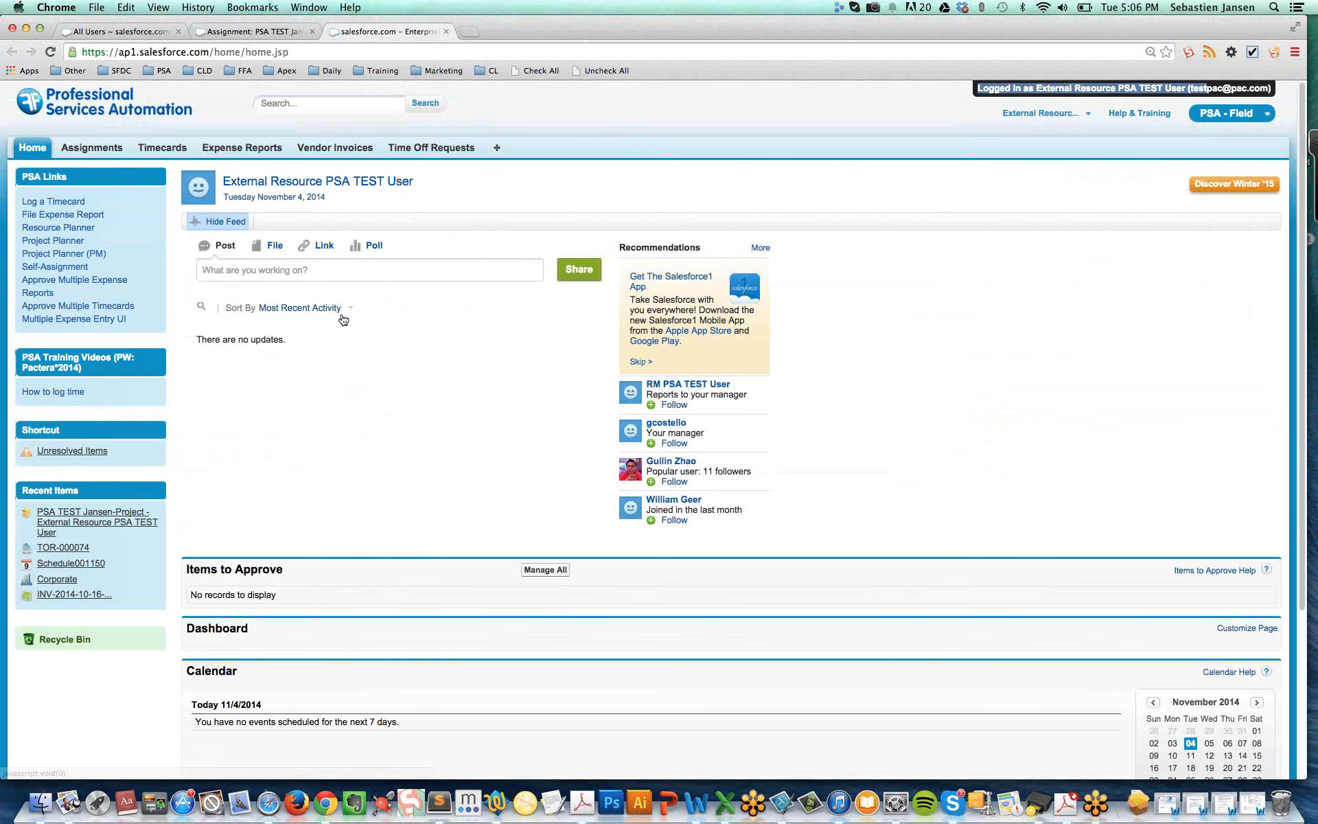
pyautogui.moveTo(20, 177); pyautogui.dragTo(65, 176)
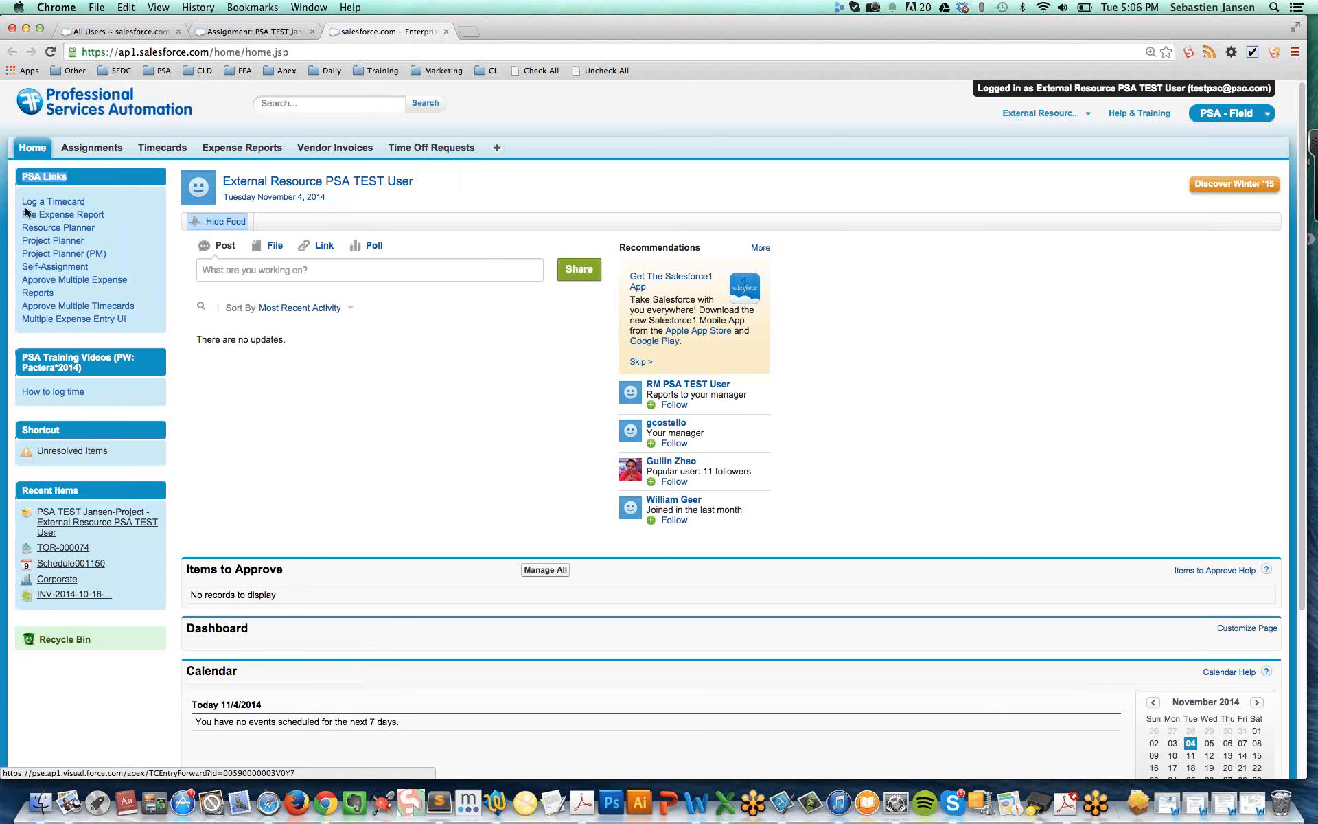
pyautogui.click(67, 206)
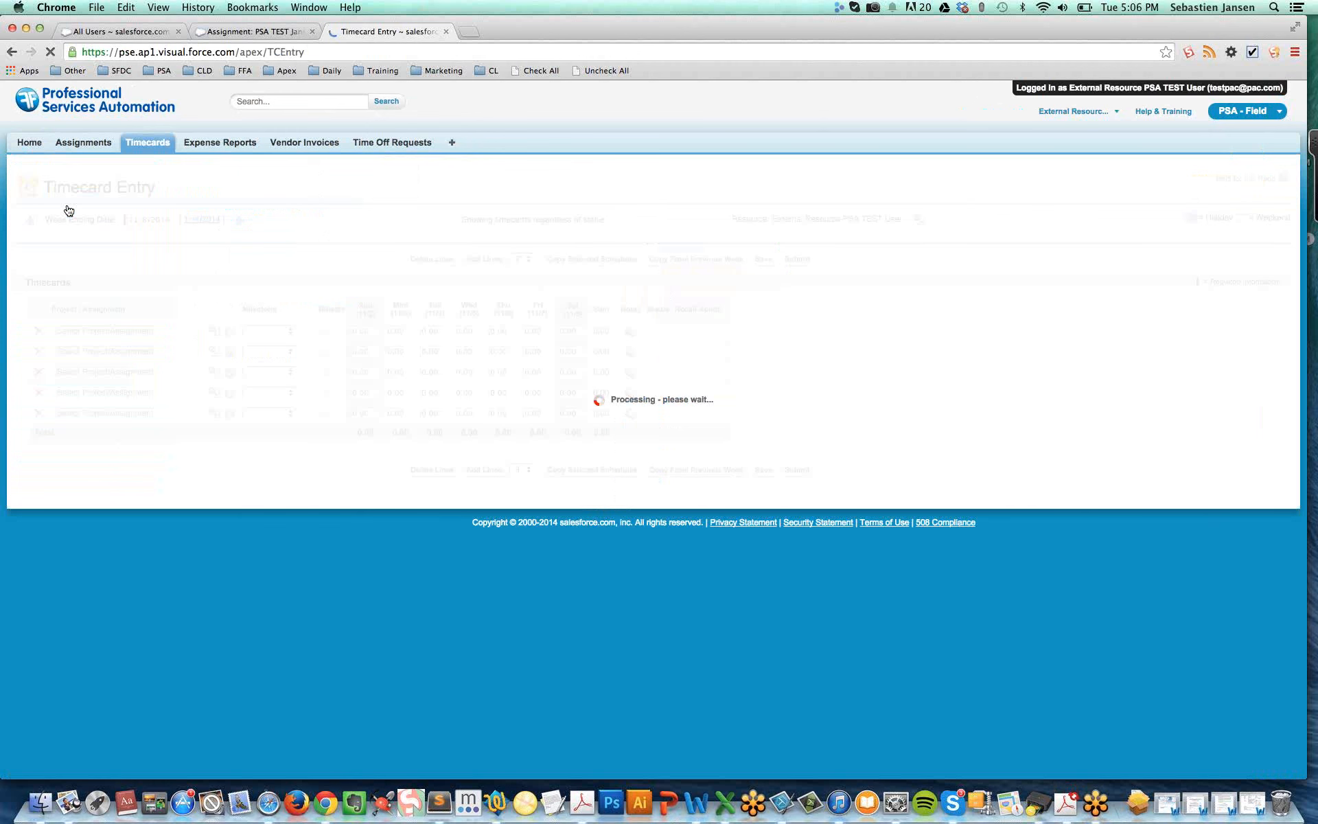
pyautogui.click(1307, 55)
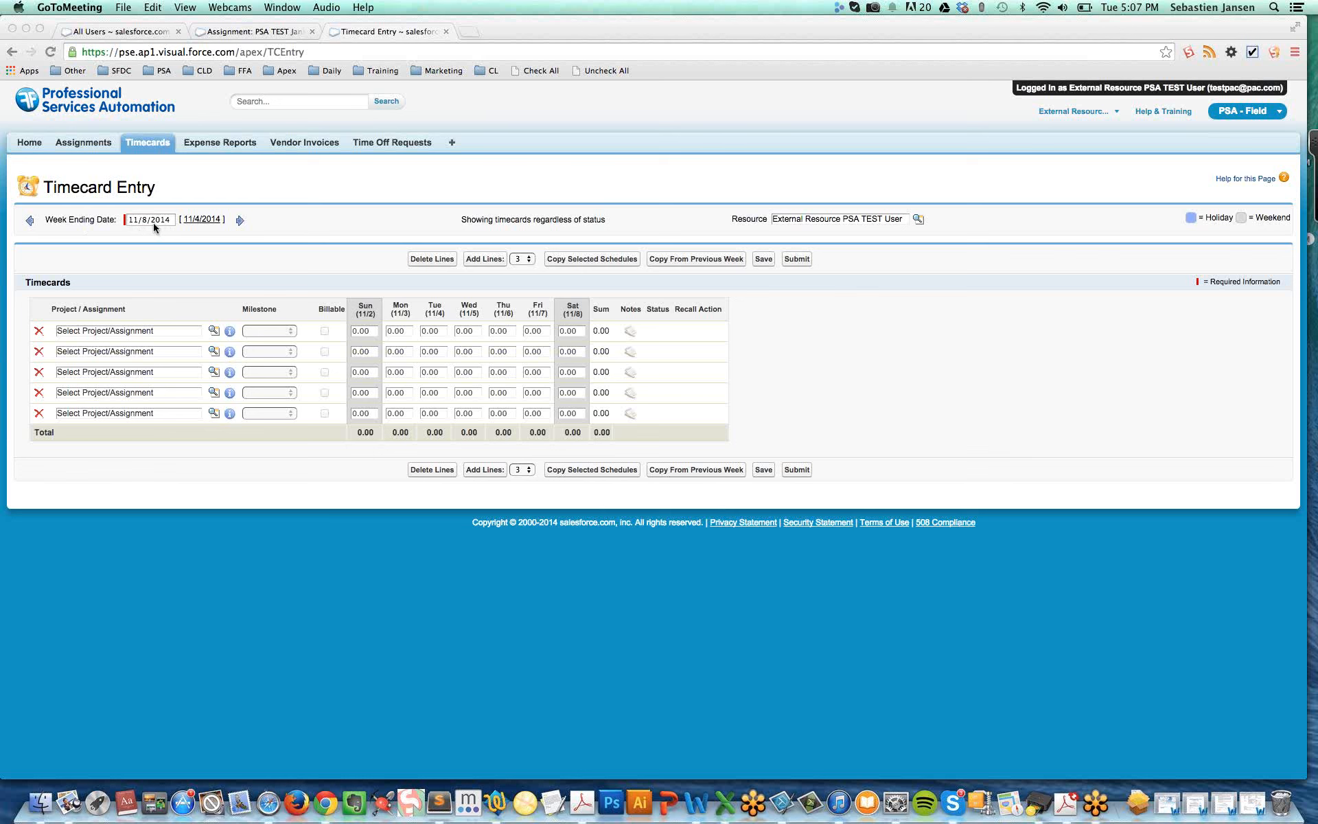
pyautogui.click(728, 216)
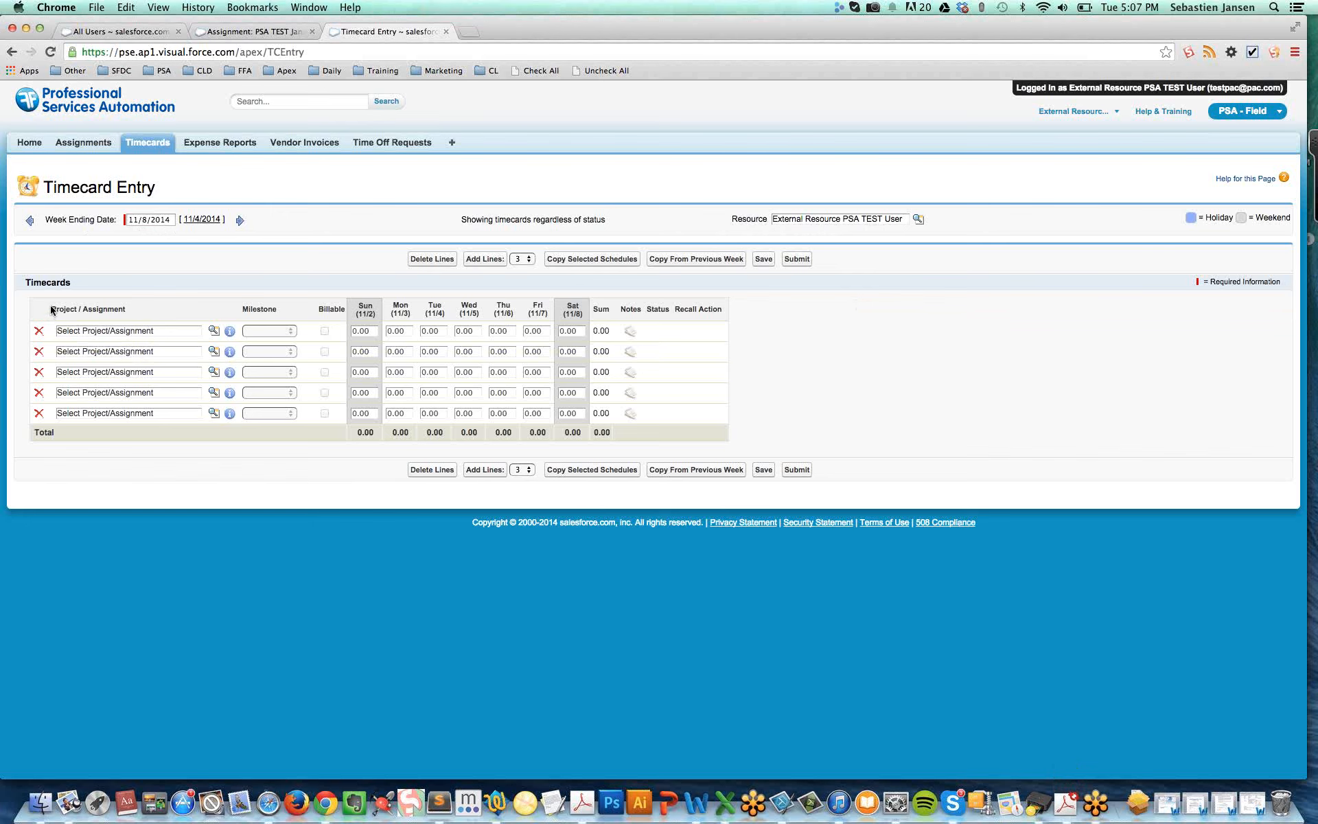
pyautogui.moveTo(51, 309); pyautogui.dragTo(128, 308)
# Review the available assignments and global projects for the first timecard line and choose the PSA TEST Jansen-Project assignment
pyautogui.click(63, 333)
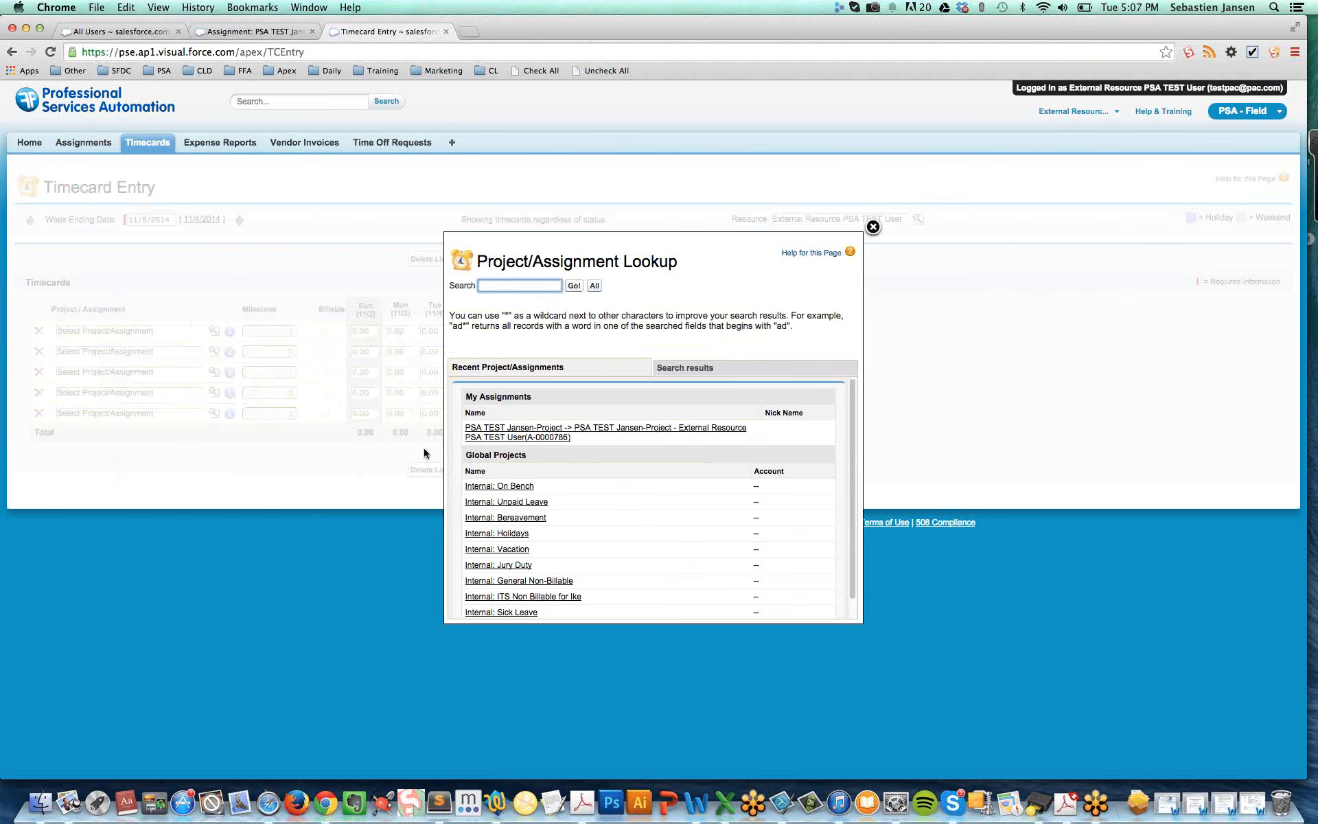
pyautogui.click(489, 397)
pyautogui.moveTo(489, 397); pyautogui.dragTo(534, 397)
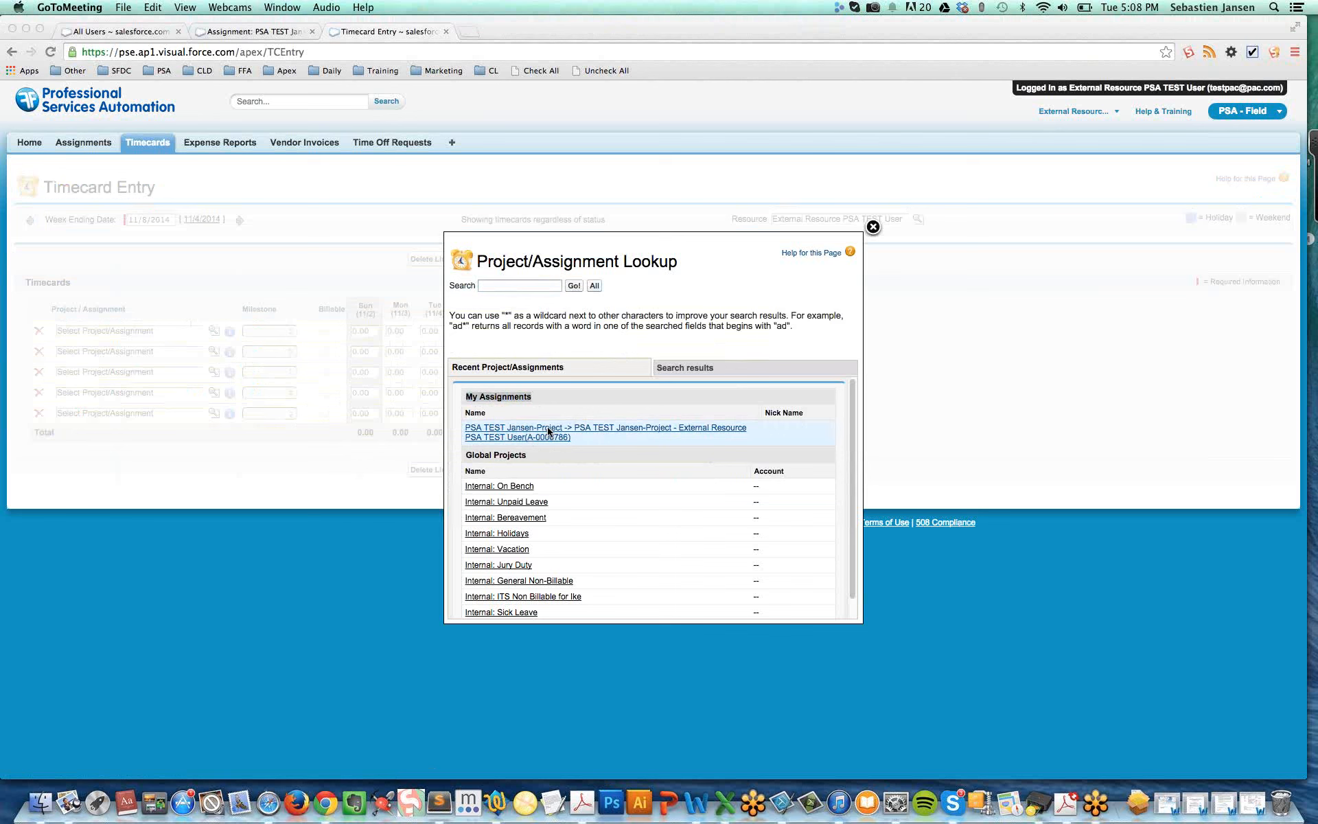
pyautogui.click(464, 456)
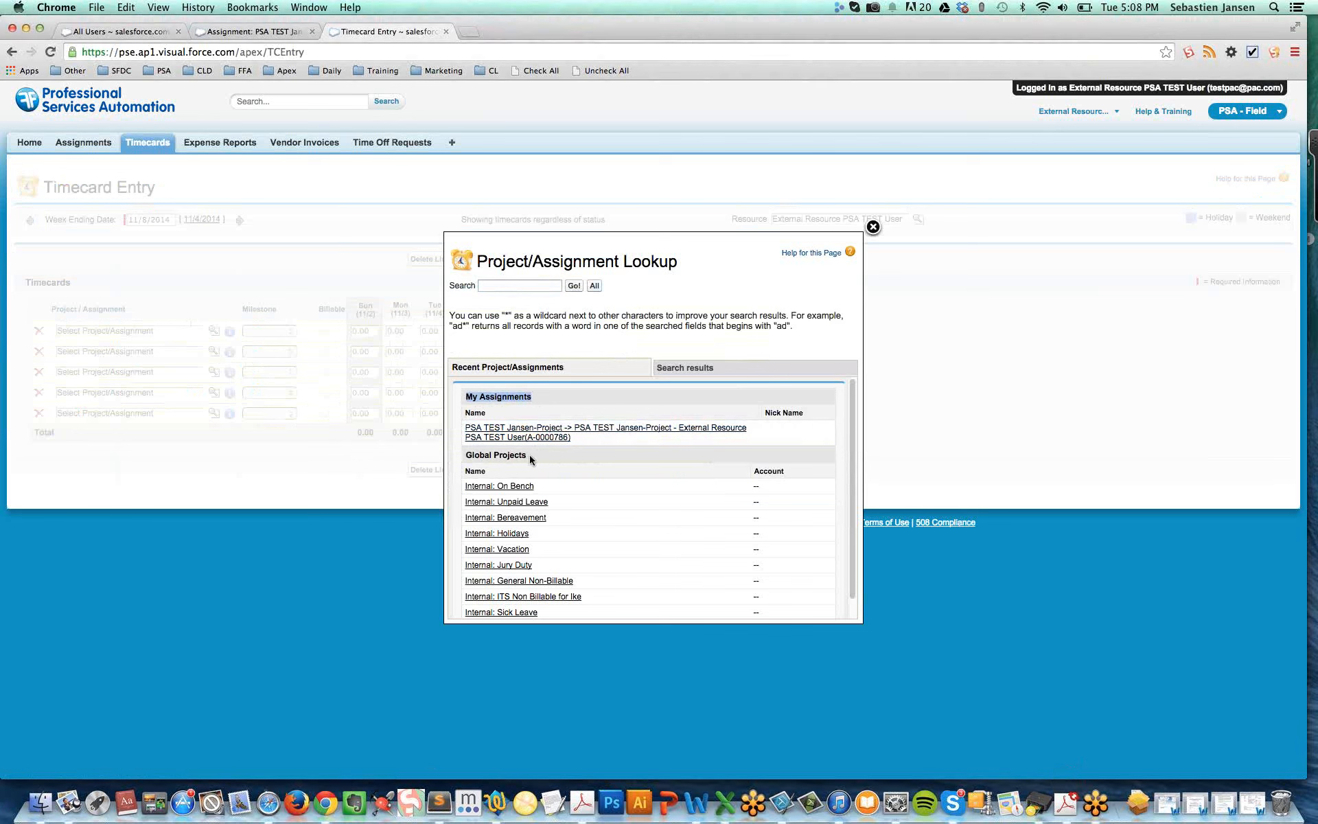
pyautogui.moveTo(531, 459); pyautogui.dragTo(467, 457)
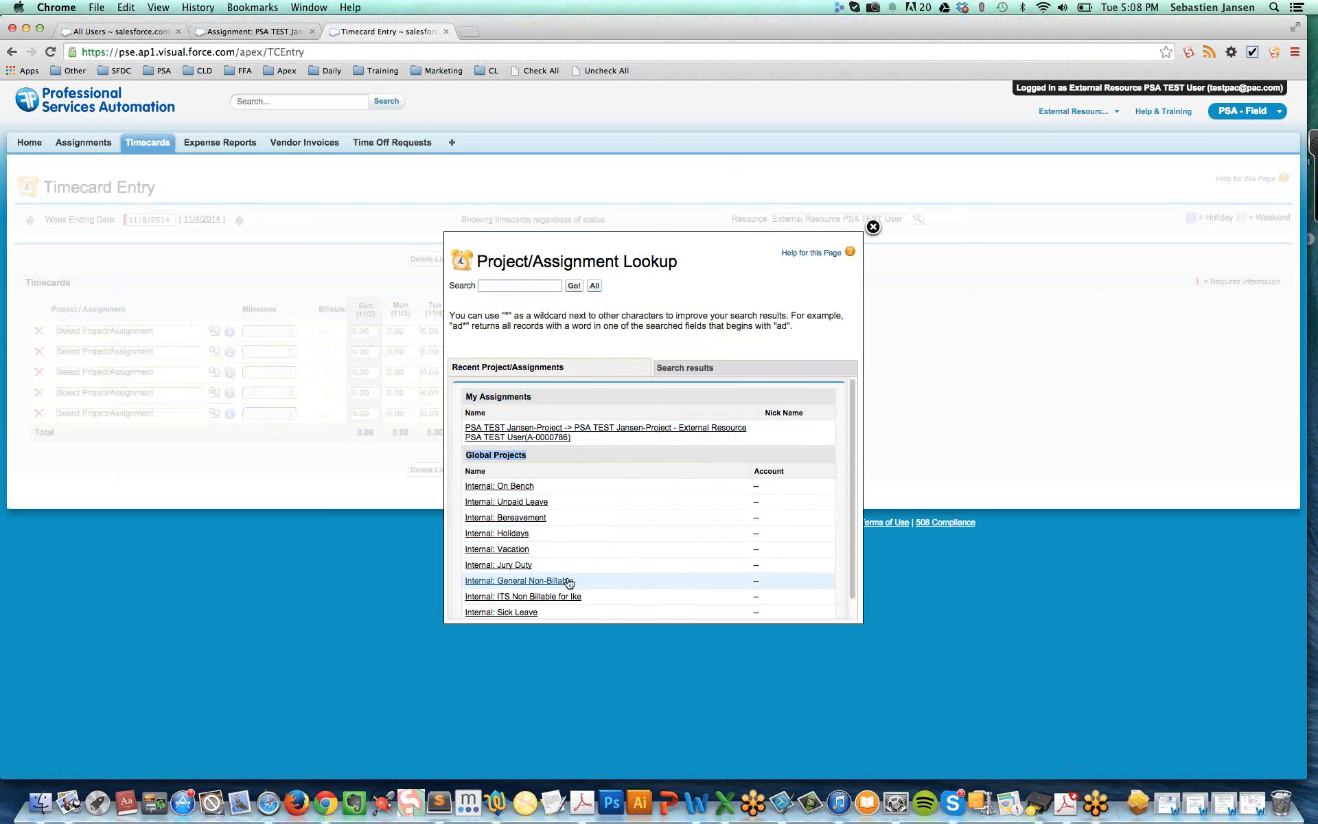
pyautogui.scroll(-1, 567, 582)
pyautogui.scroll(-1, 567, 581)
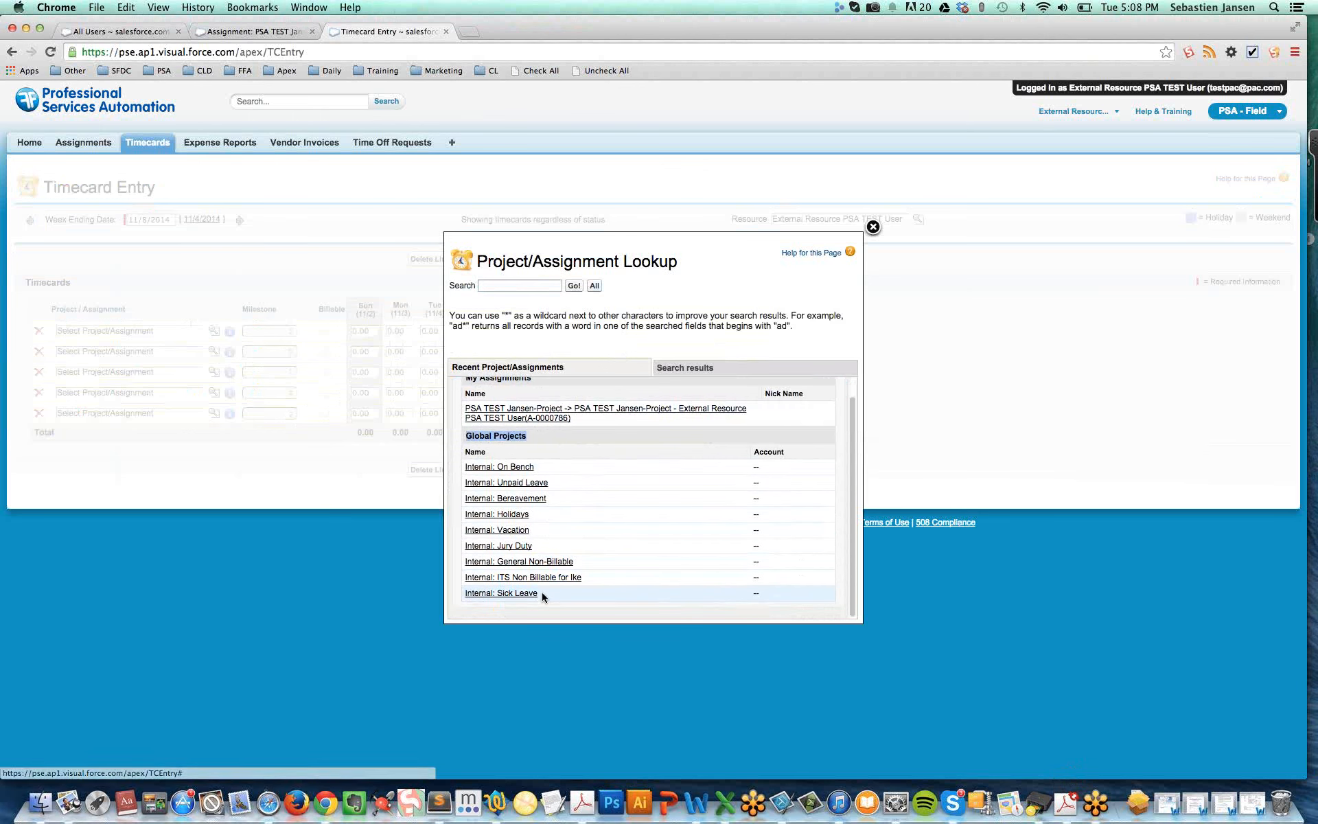
pyautogui.scroll(3, 576, 473)
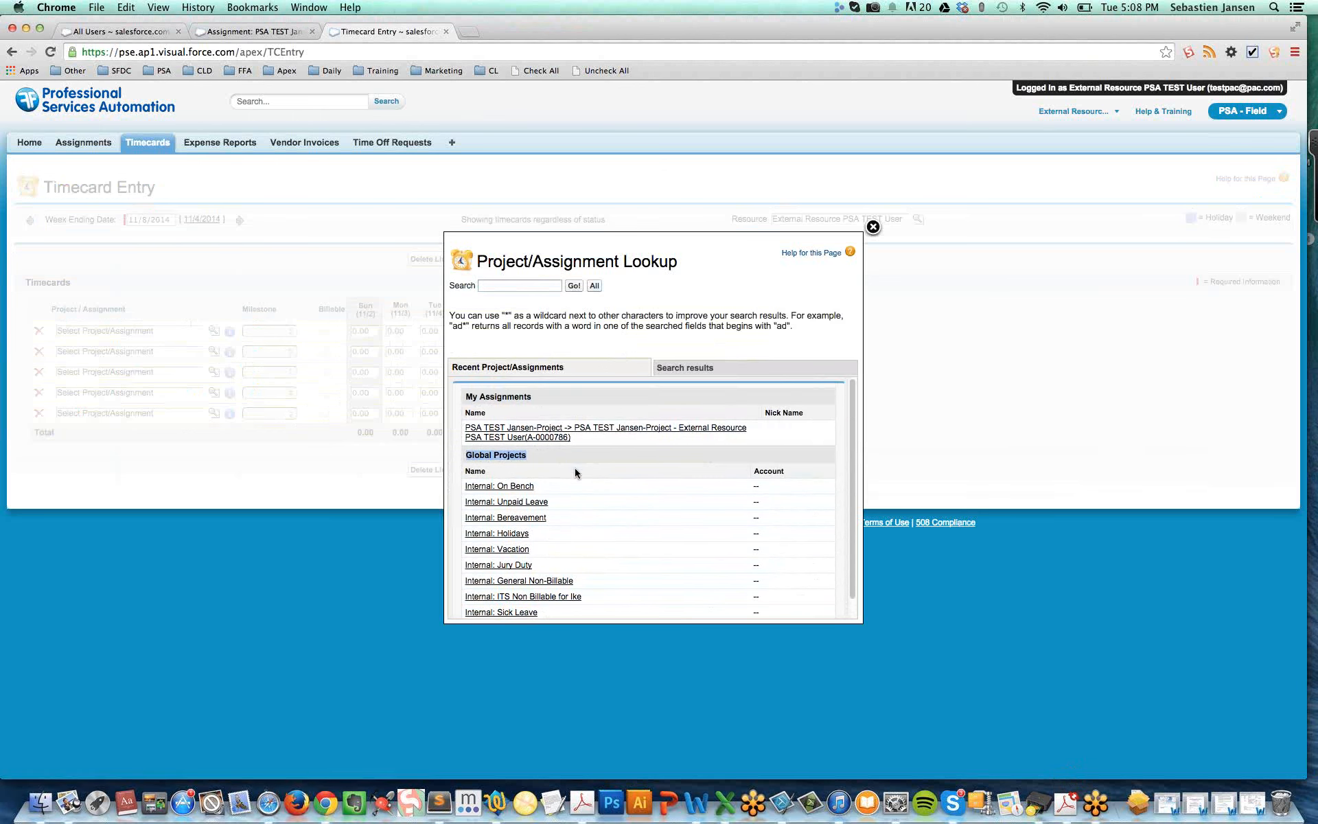
pyautogui.moveTo(466, 397); pyautogui.dragTo(531, 398)
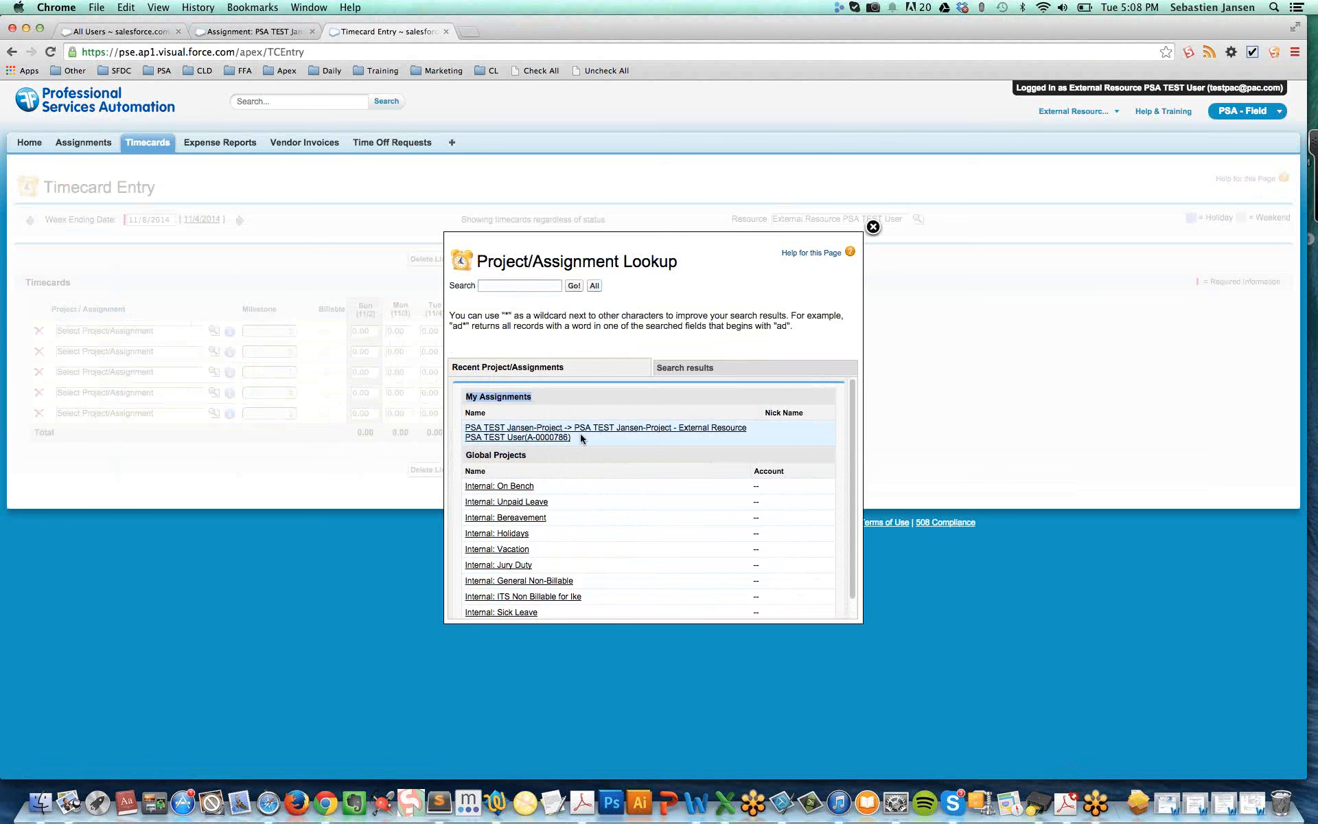
pyautogui.moveTo(529, 455); pyautogui.dragTo(466, 454)
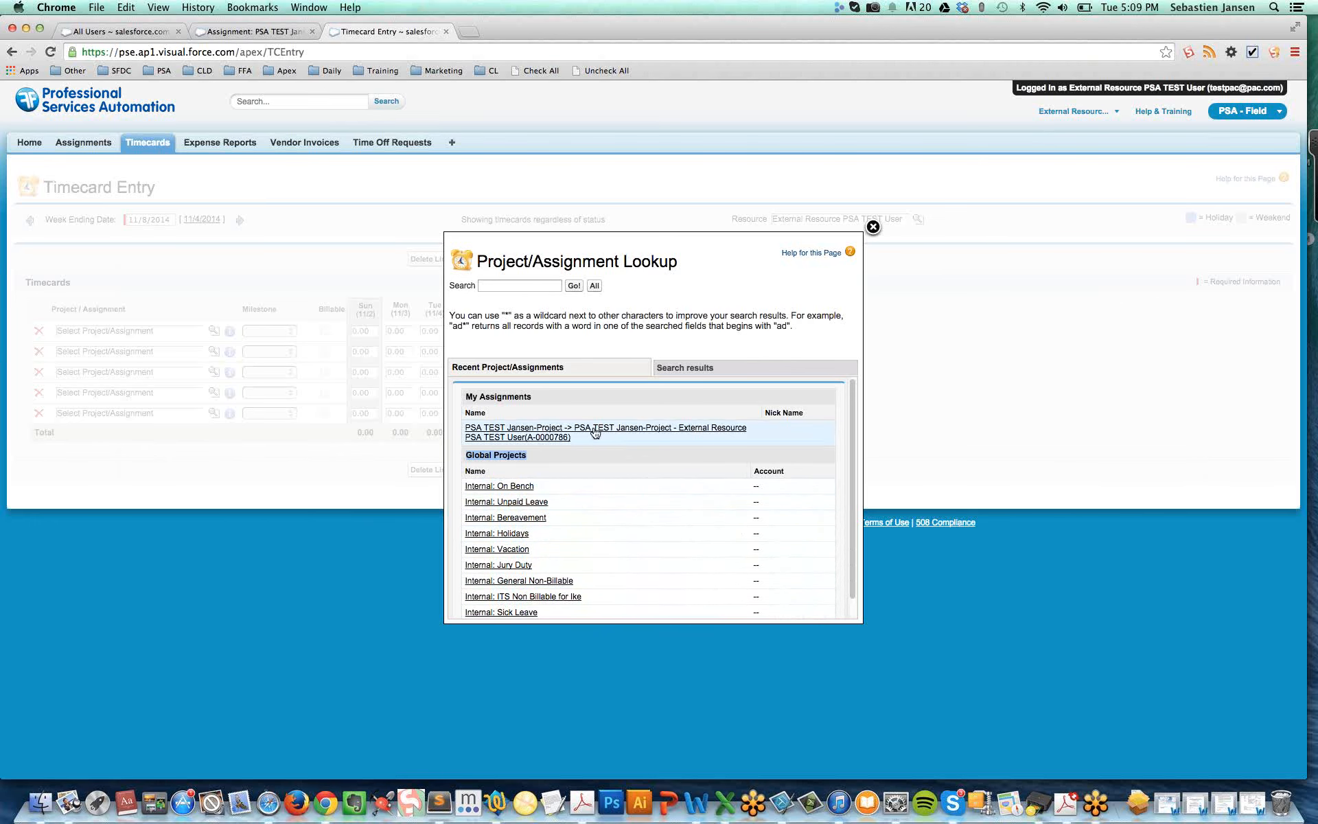
pyautogui.click(496, 433)
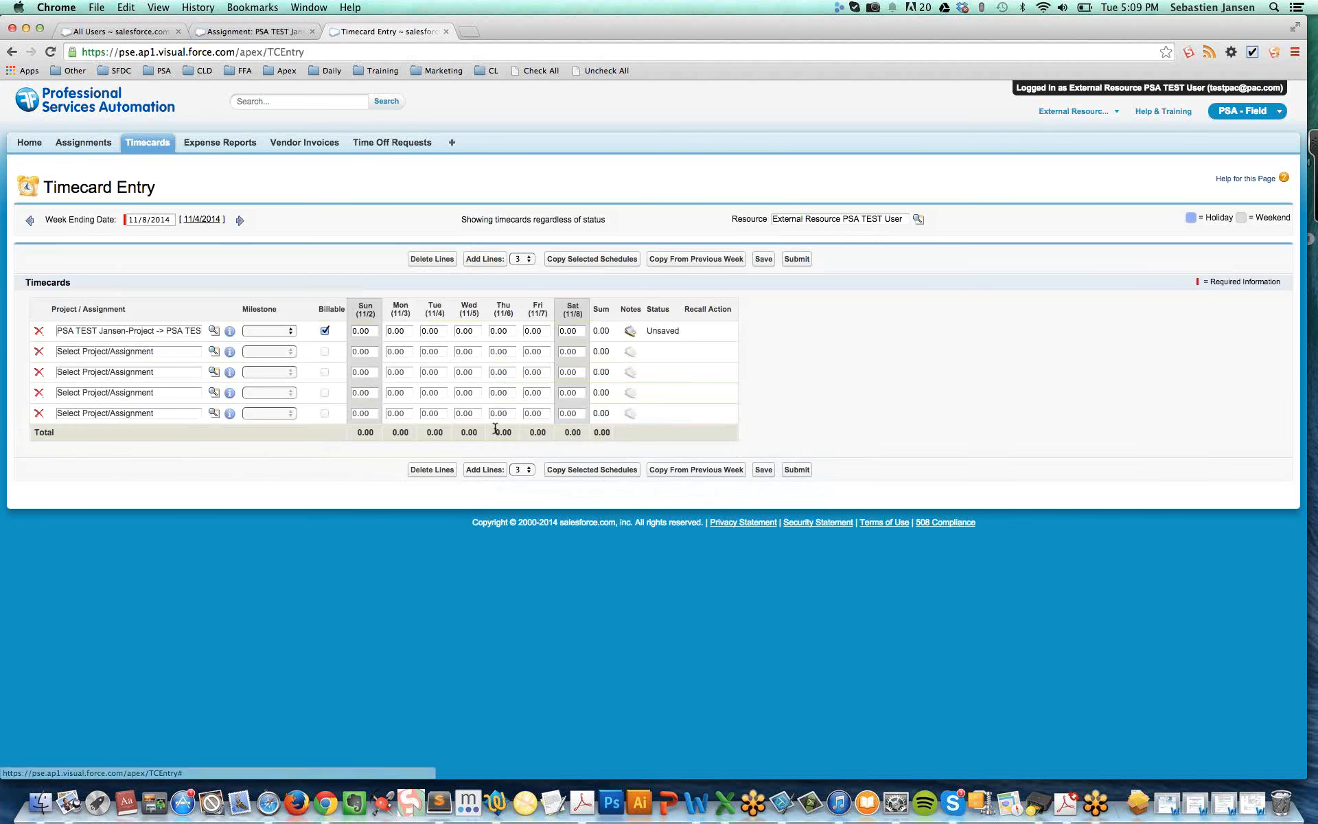
# Enter 10, 10, 8, 6 and 6 hours for Monday to Friday on the first timecard line
pyautogui.click(396, 332)
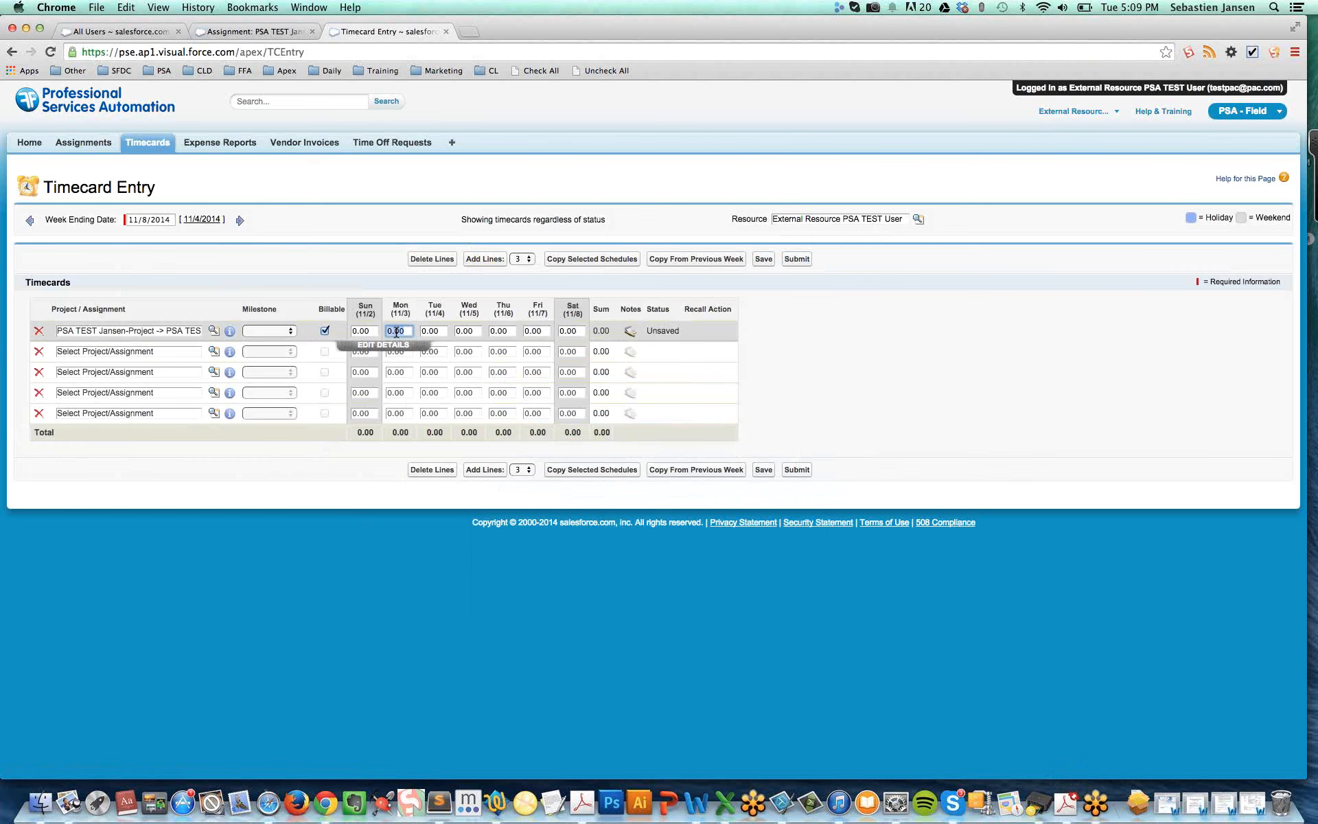
pyautogui.write('10')
pyautogui.press('Tab')
pyautogui.write('1')
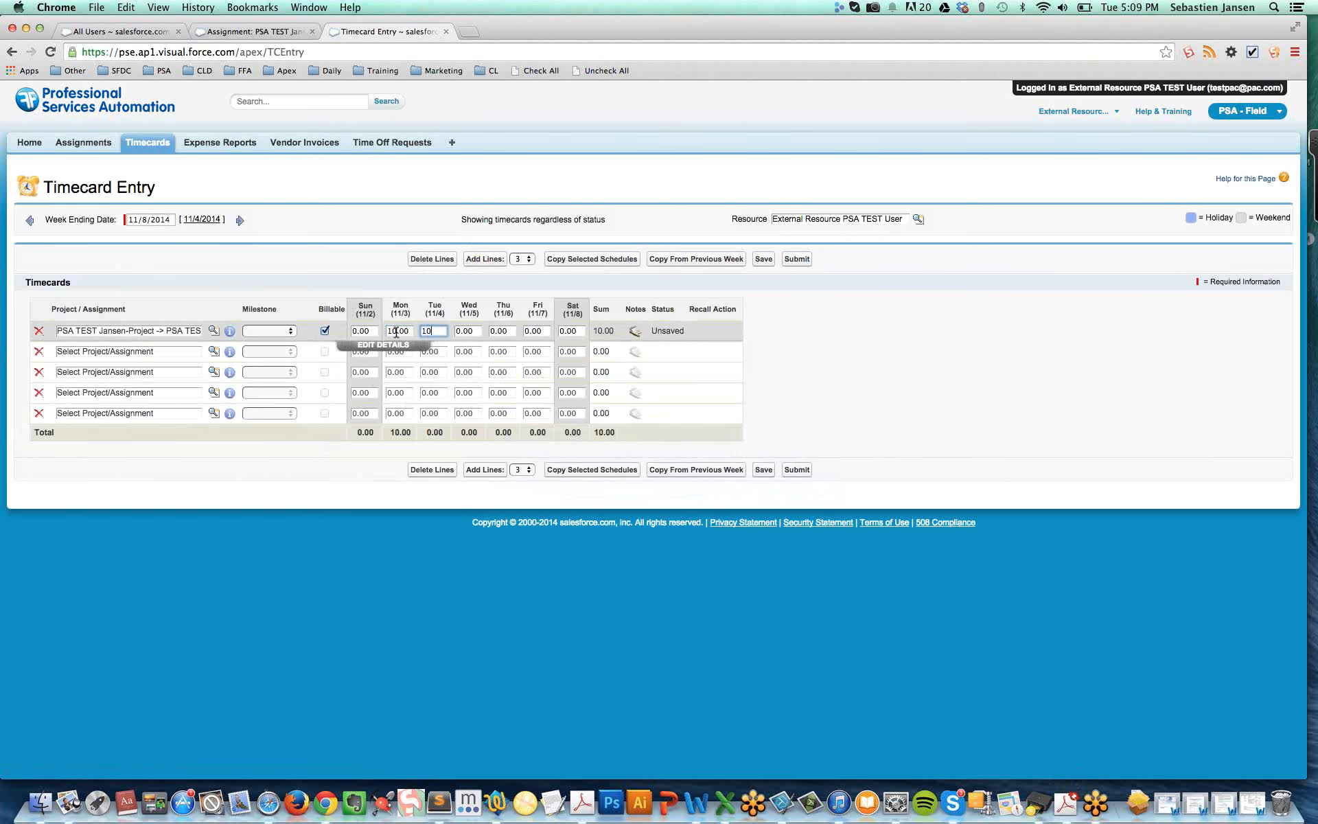
pyautogui.press('Tab')
pyautogui.write('8')
pyautogui.press('Tab')
pyautogui.write('6')
pyautogui.press('Tab')
pyautogui.write('6')
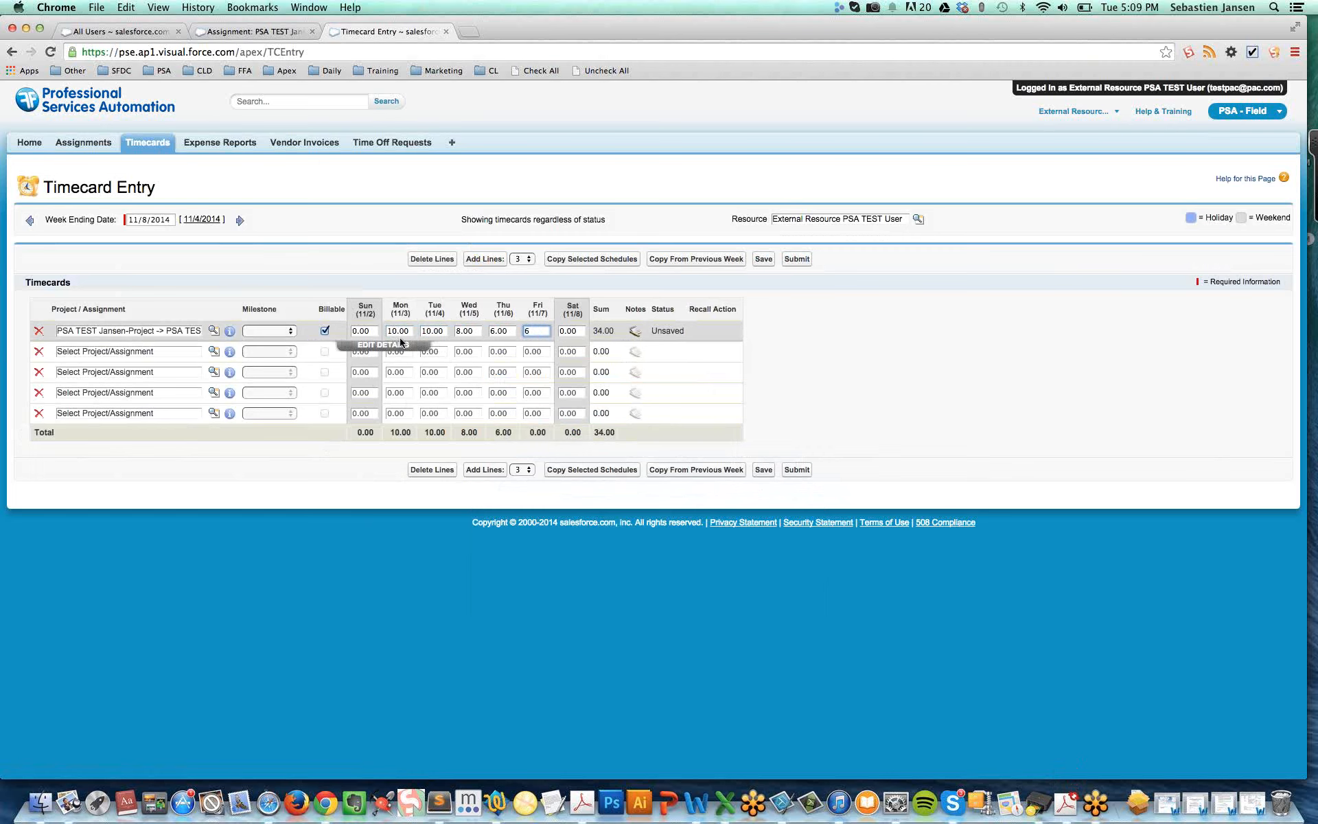
pyautogui.click(445, 385)
pyautogui.moveTo(386, 333); pyautogui.dragTo(549, 332)
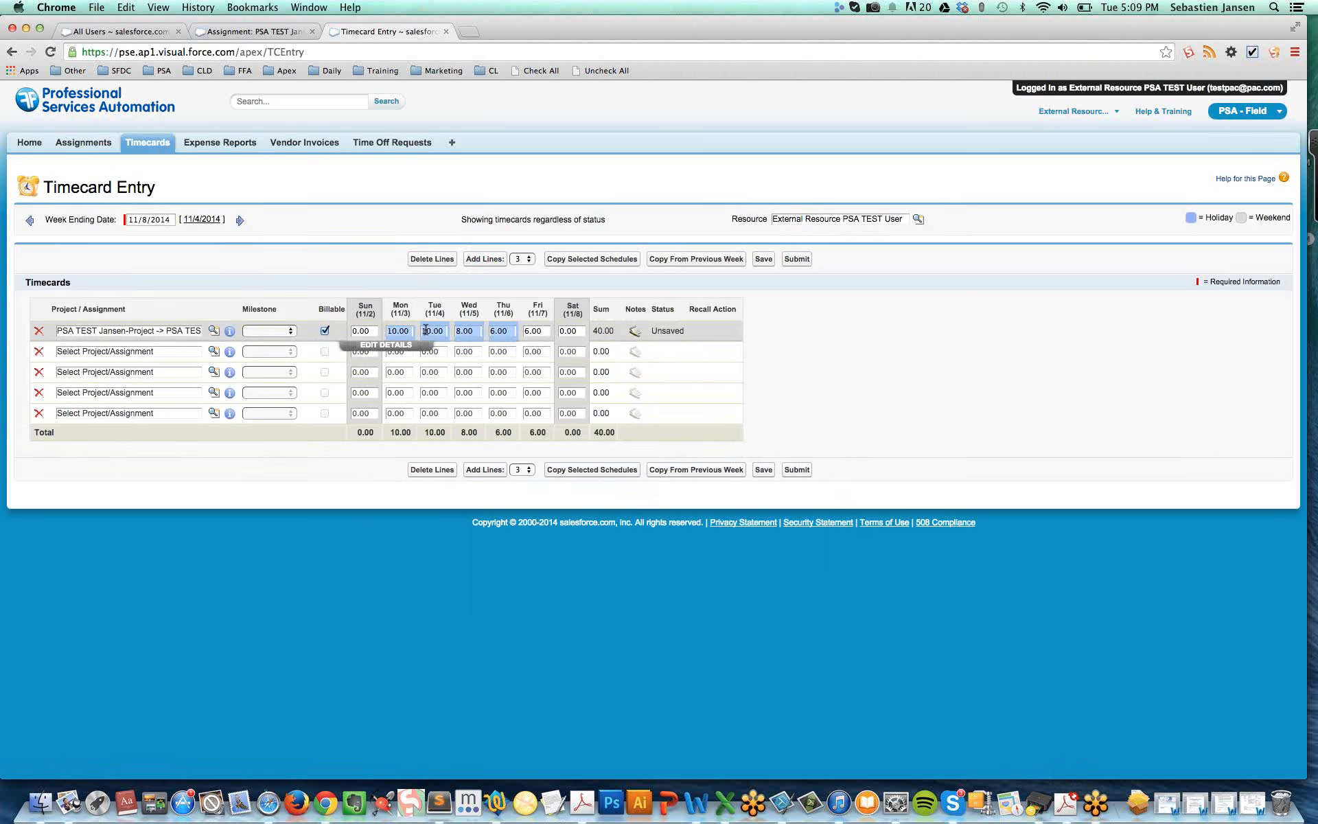
# Set the first timecard line to 8 hours for each day from Monday to Friday
pyautogui.click(397, 330)
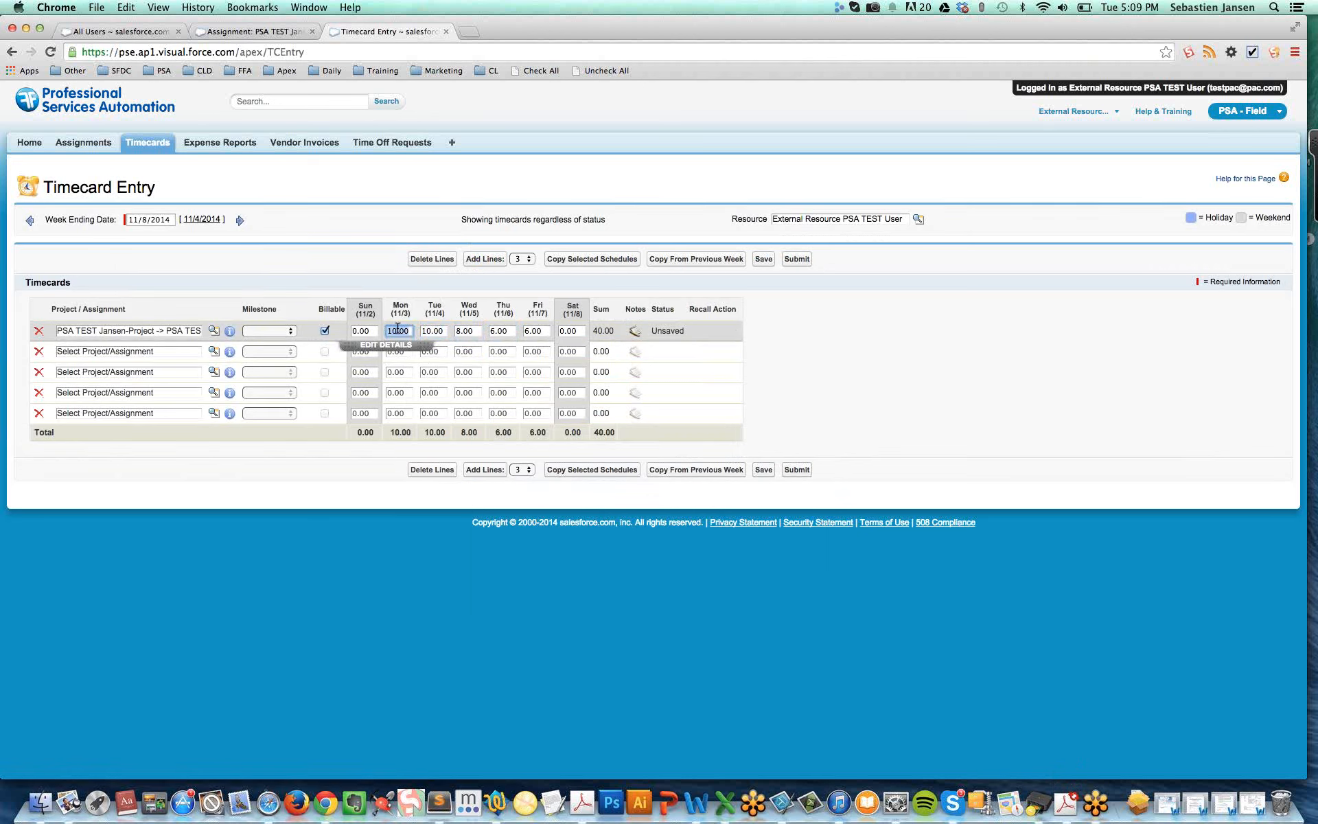
pyautogui.write('8')
pyautogui.press('Tab')
pyautogui.write('8')
pyautogui.press('Tab')
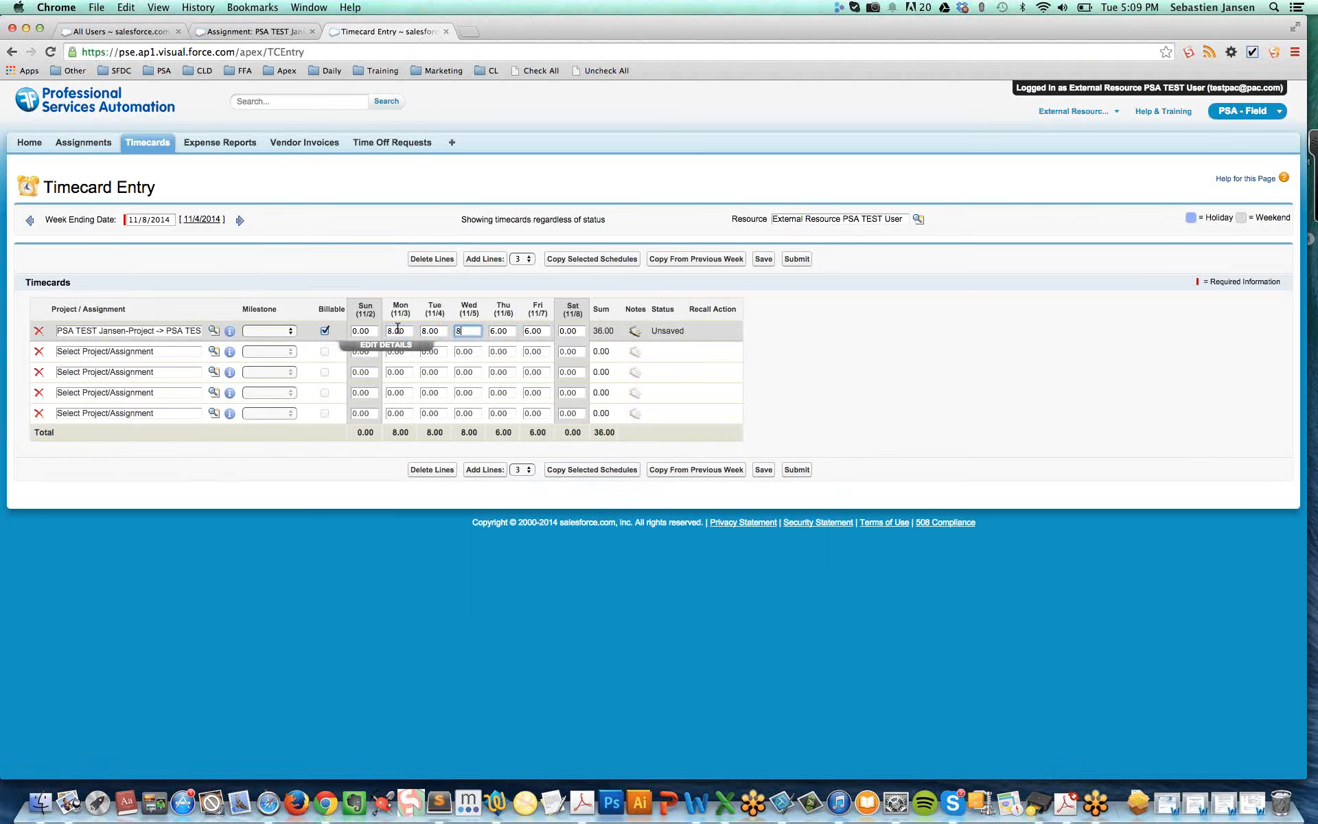
pyautogui.press('Tab')
pyautogui.write('8')
pyautogui.press('Tab')
pyautogui.write('8')
# Add the note TEST for each day from Monday to Friday on the first timecard line and try to save the timecards
pyautogui.click(400, 350)
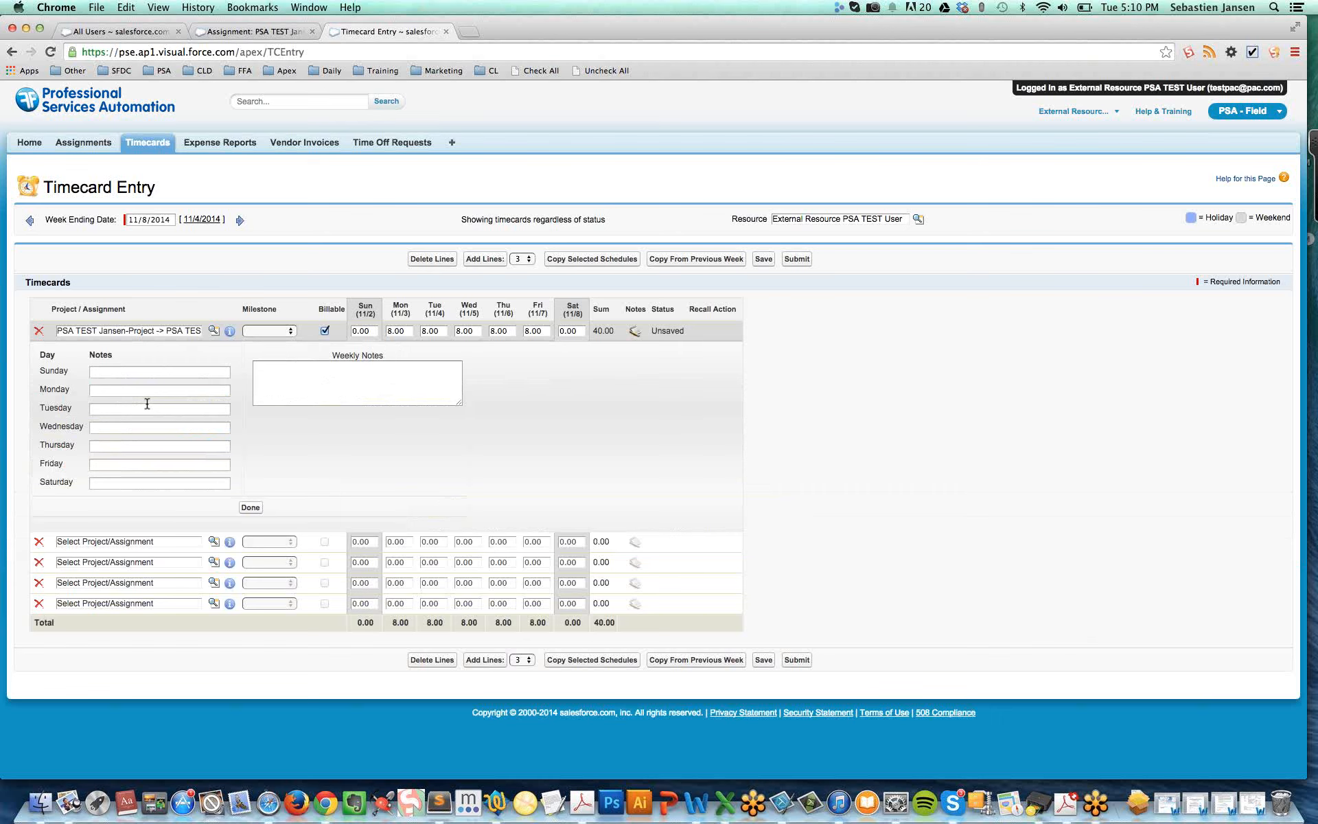
pyautogui.moveTo(40, 389); pyautogui.dragTo(73, 391)
pyautogui.click(113, 391)
pyautogui.write('TEST')
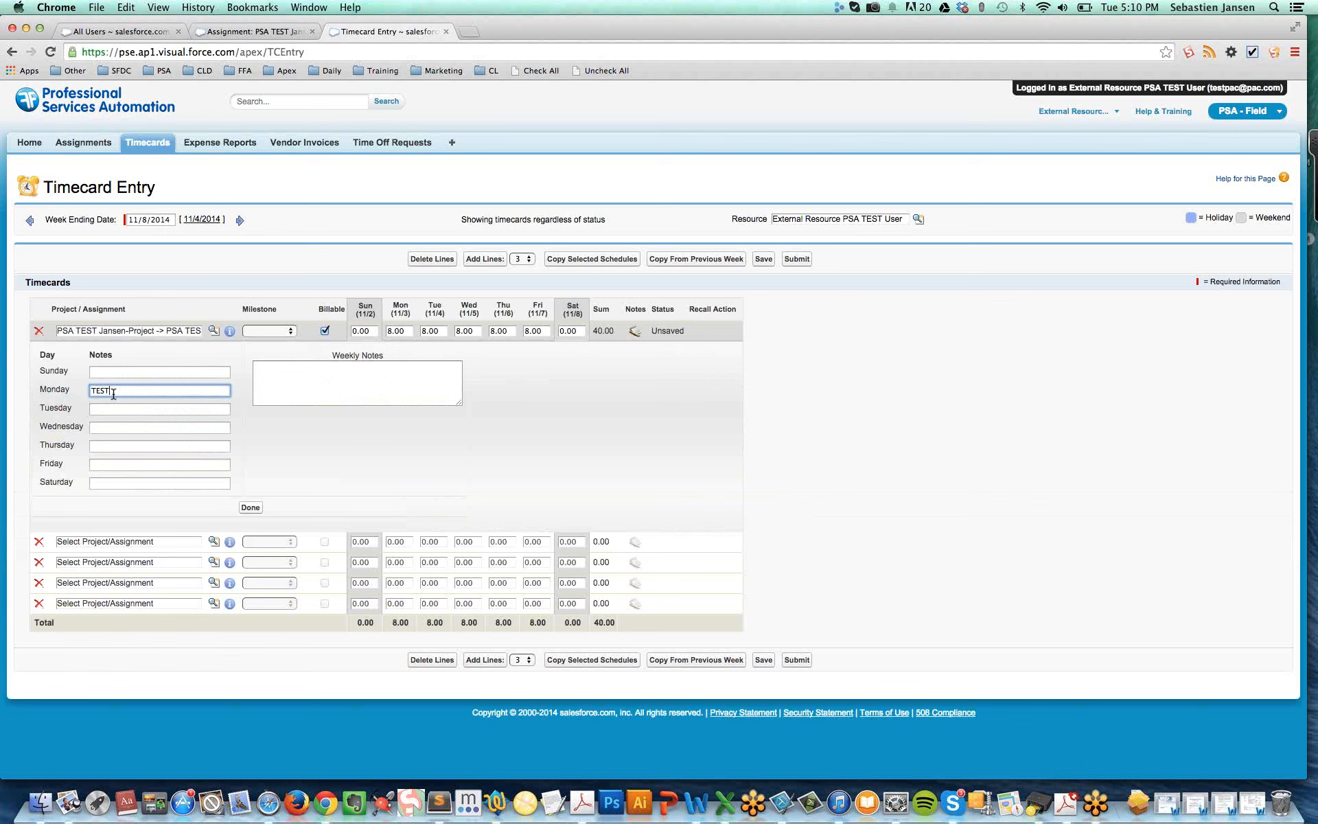
pyautogui.press('Tab')
pyautogui.write('TEST')
pyautogui.press('Tab')
pyautogui.write('TES')
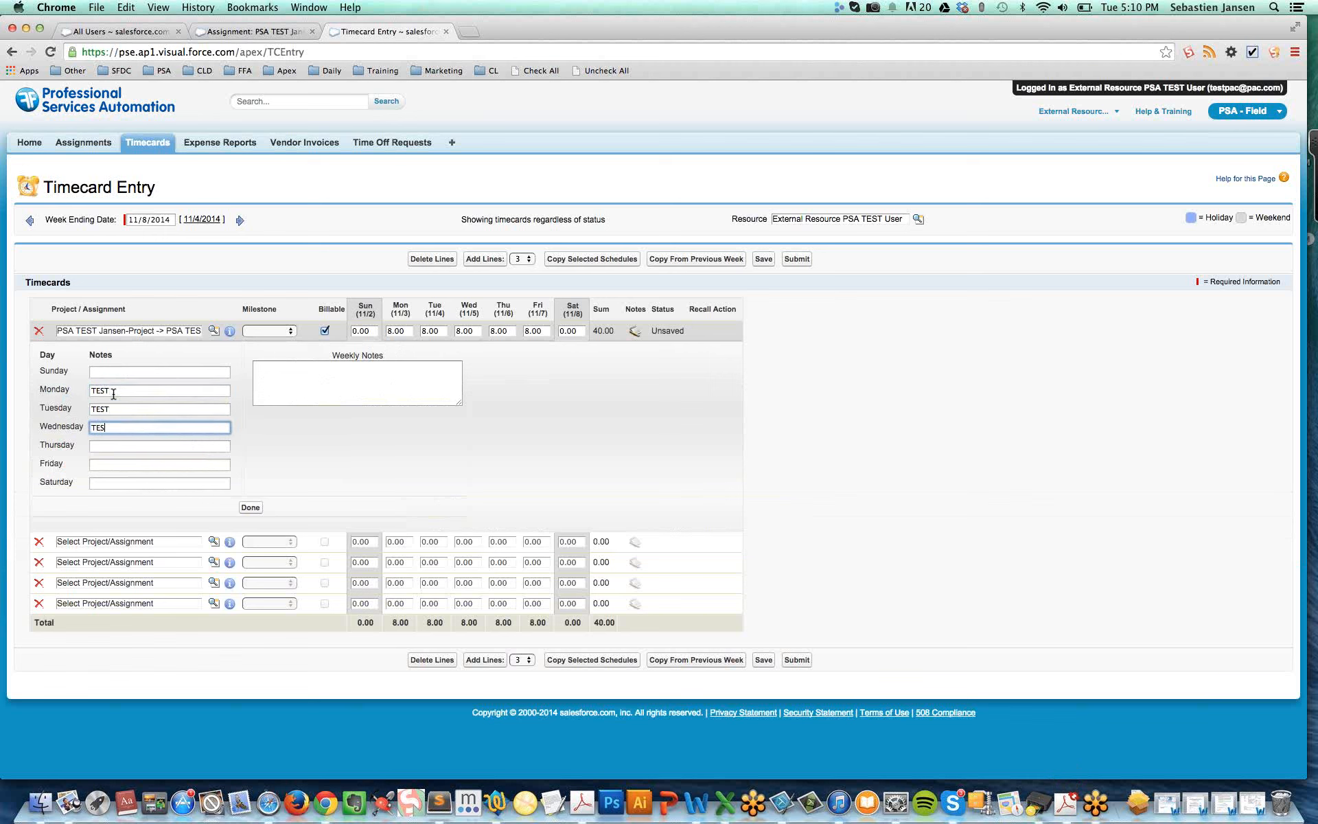
pyautogui.write('T')
pyautogui.press('Tab')
pyautogui.write('TEST')
pyautogui.press('Tab')
pyautogui.write('TE')
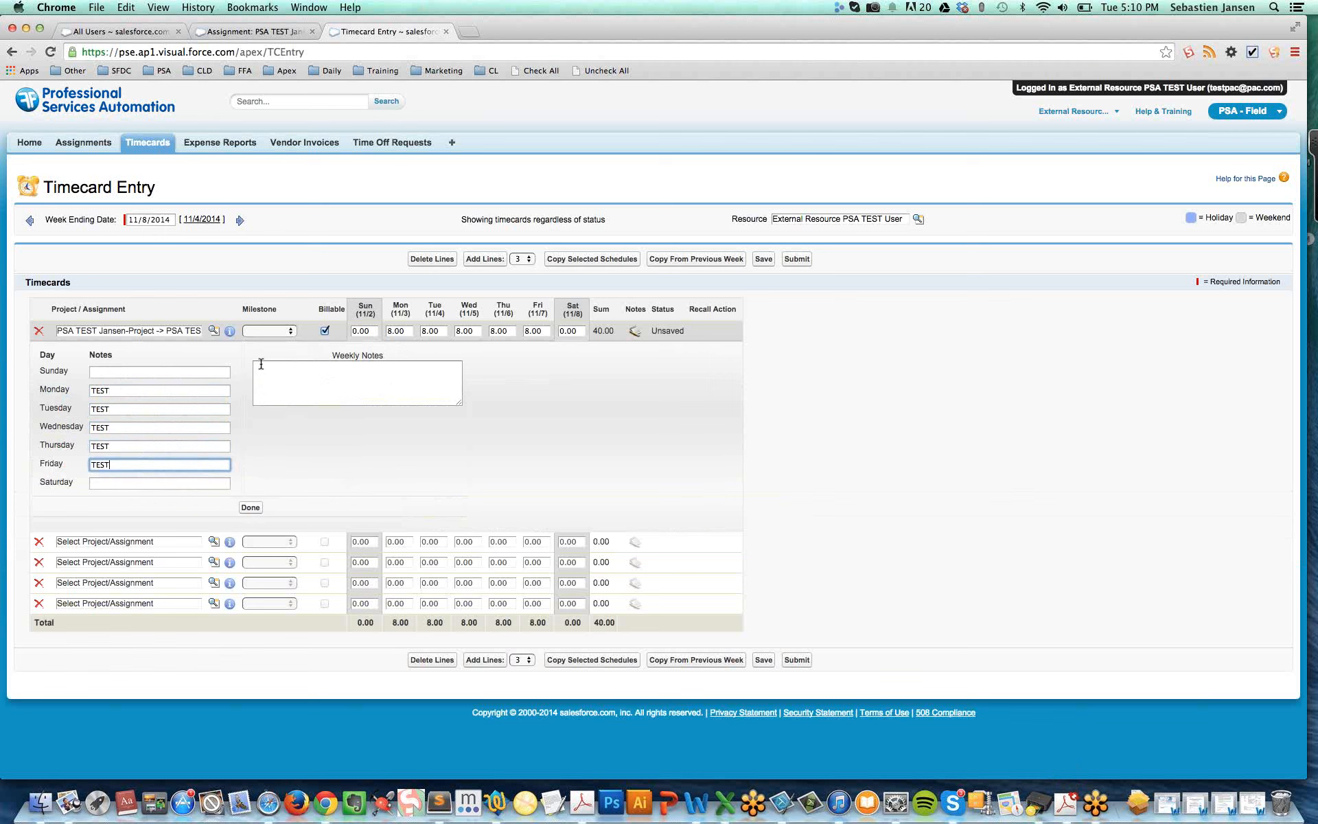
pyautogui.click(319, 381)
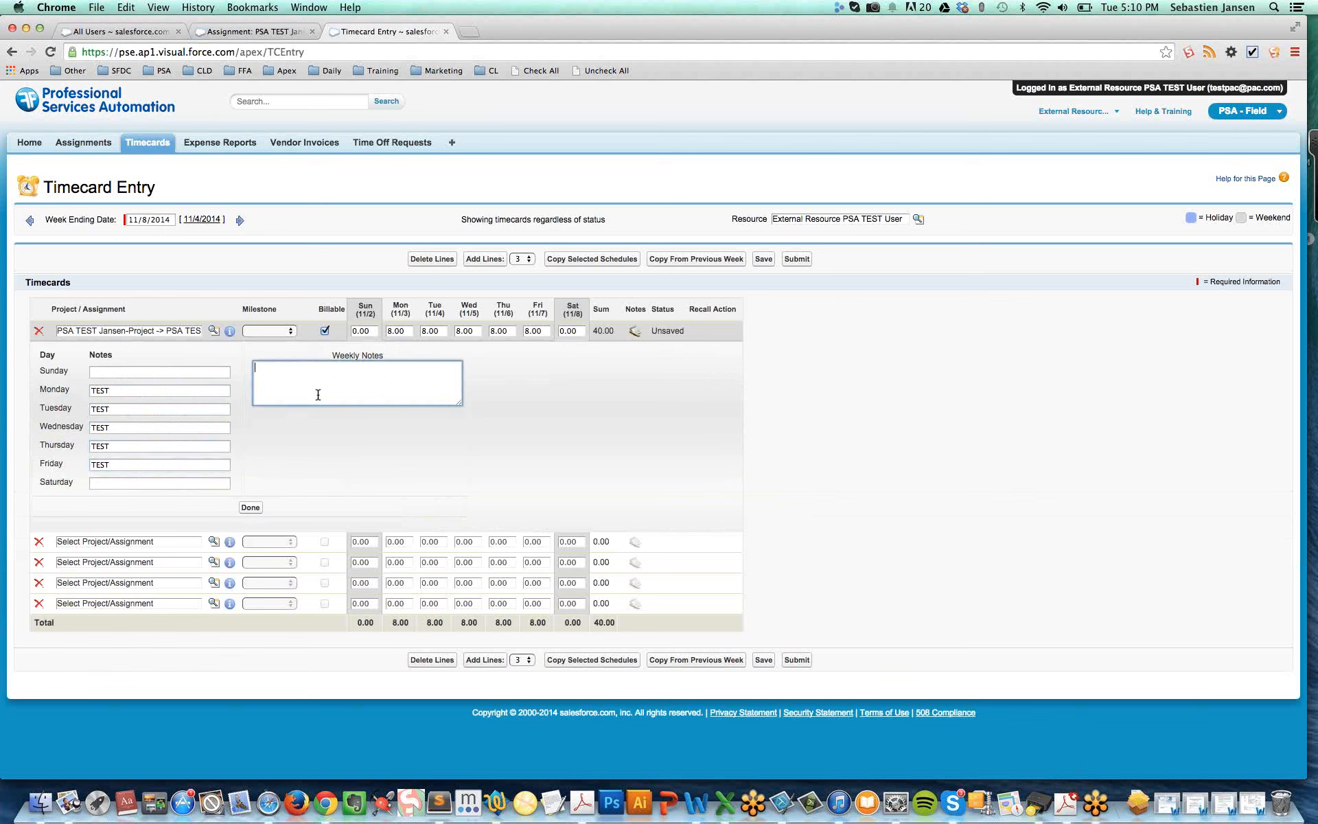
pyautogui.click(250, 508)
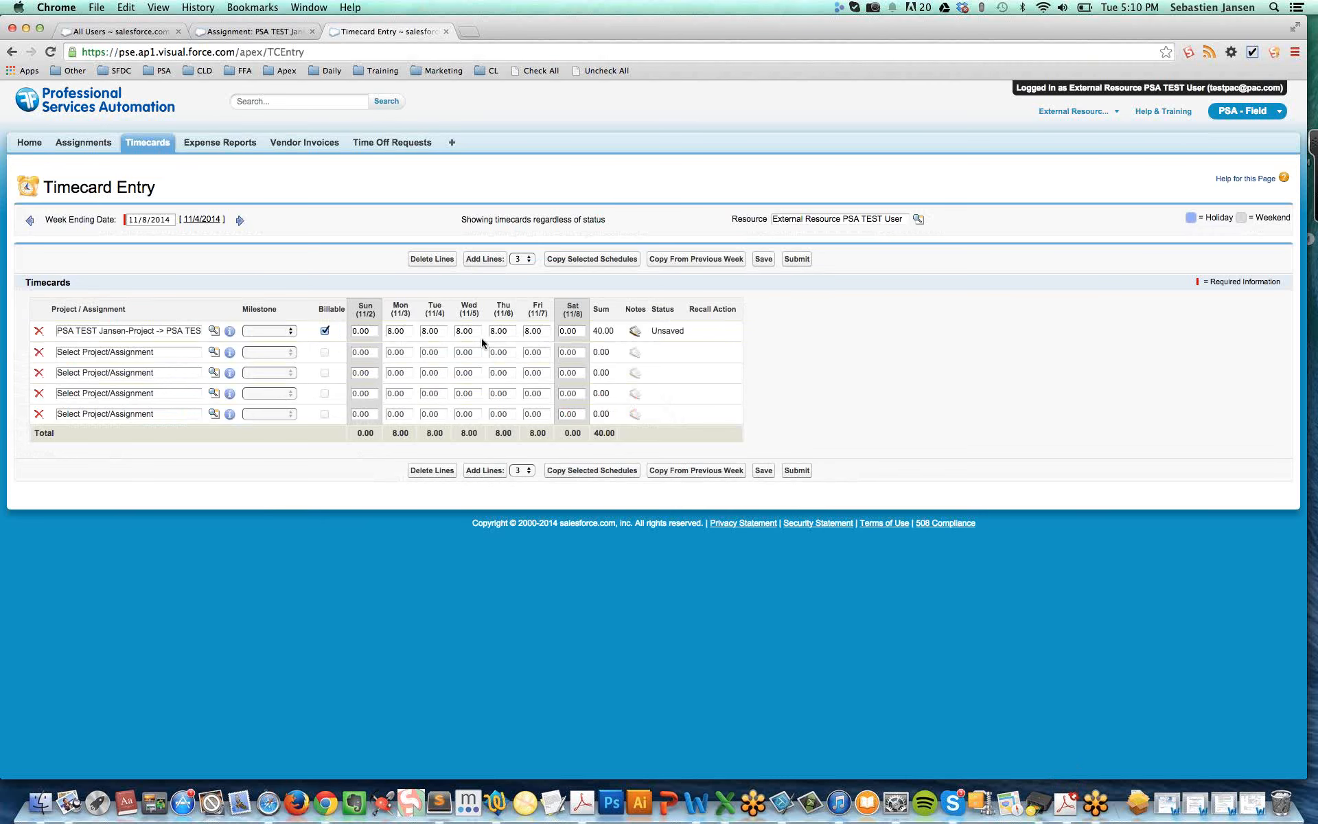
pyautogui.click(764, 260)
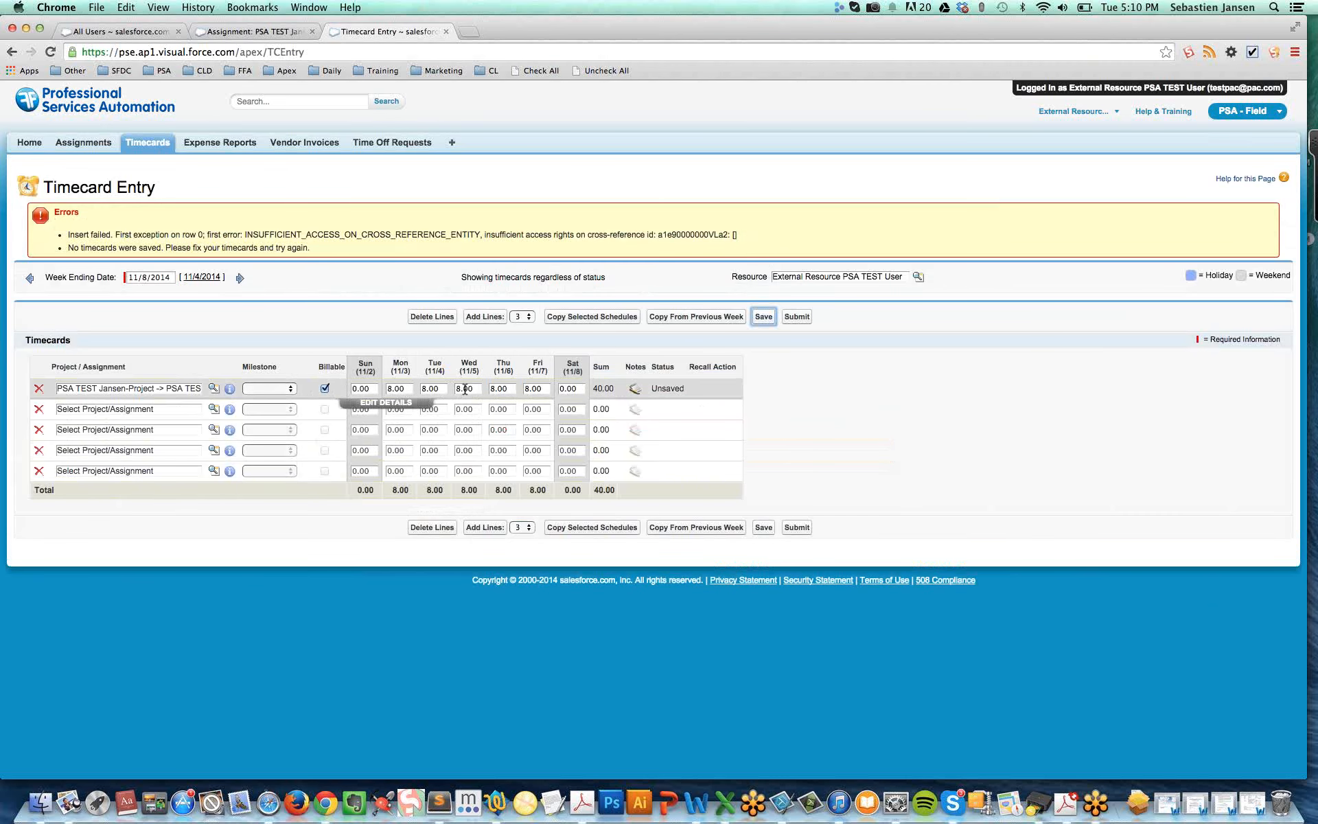
# Assign the second timecard line to PSA TEST Jansen-Project and enter 2 hours for Monday
pyautogui.click(391, 389)
pyautogui.click(133, 408)
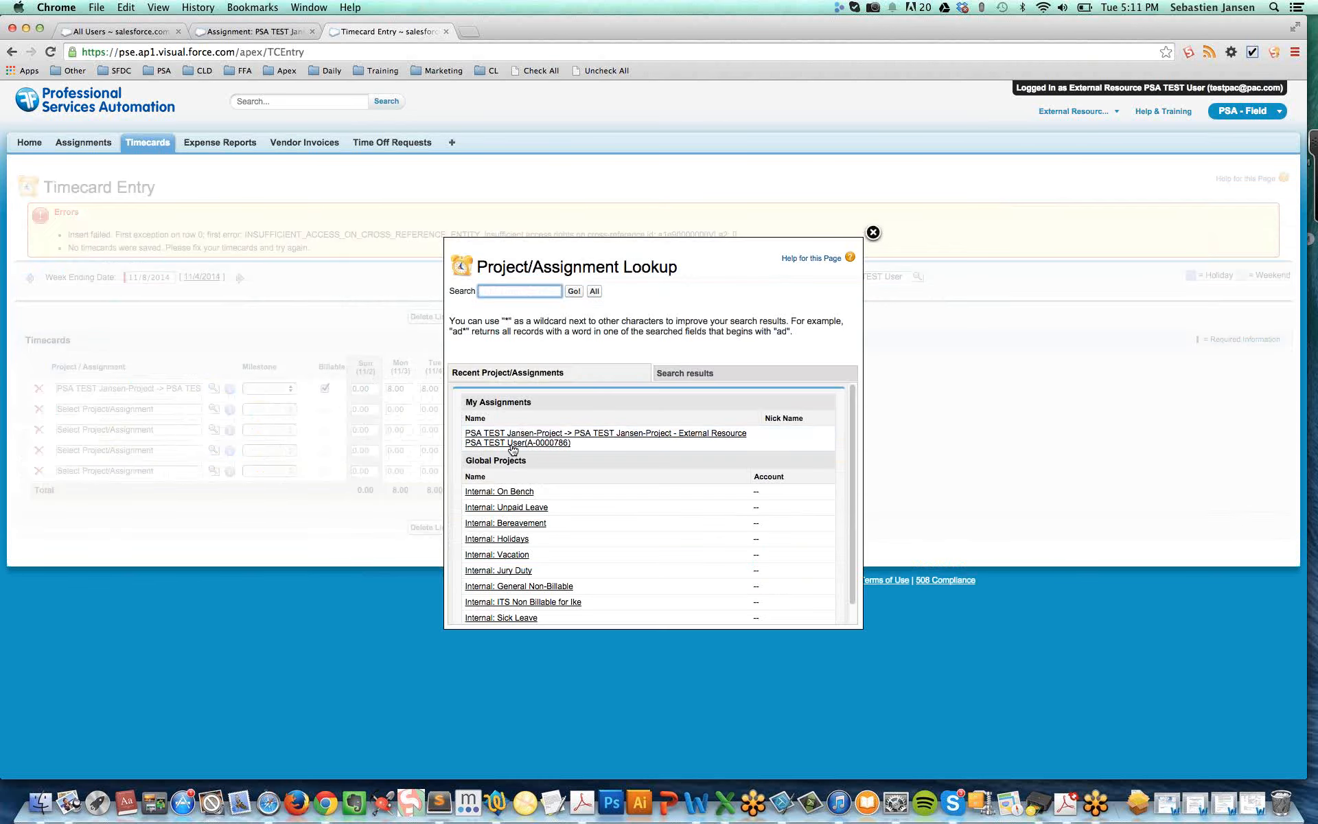
pyautogui.click(505, 436)
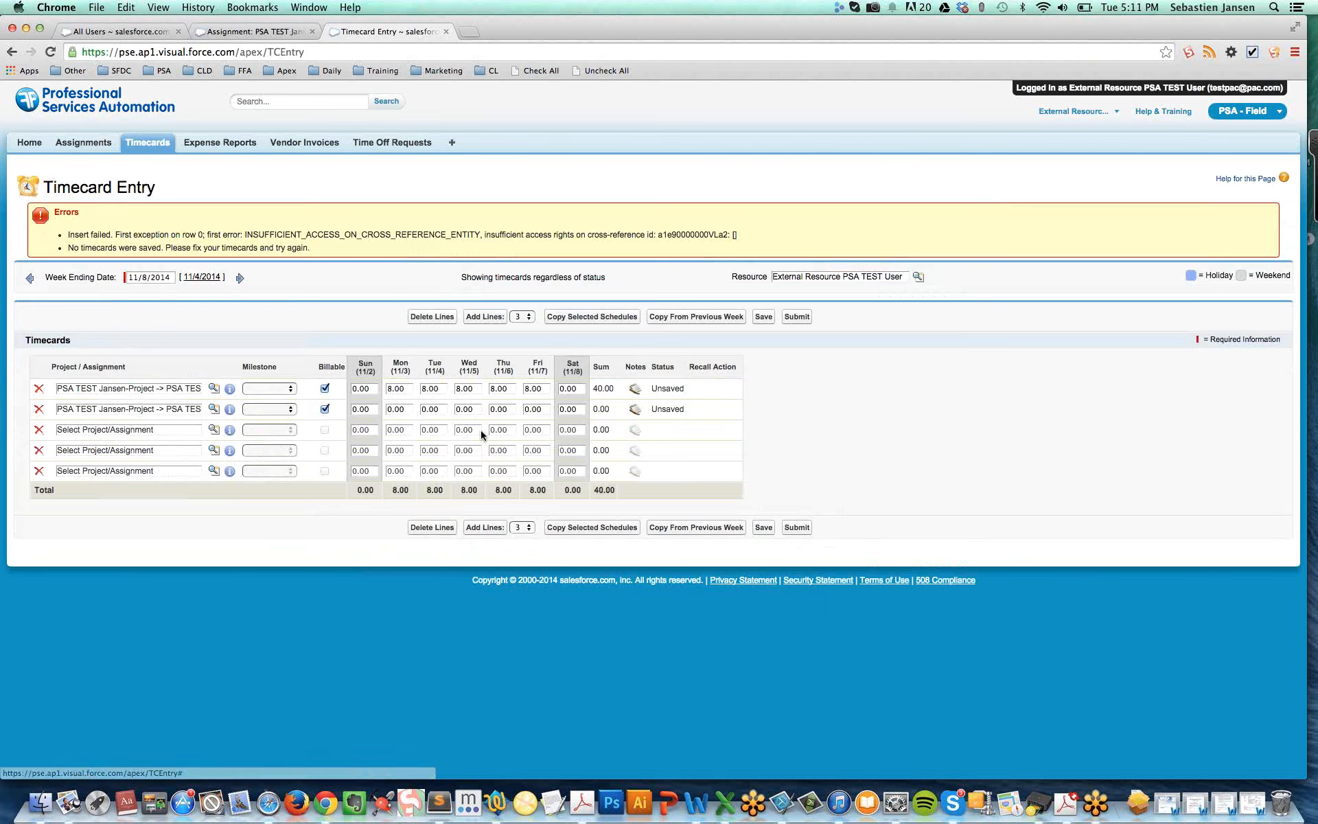
pyautogui.click(400, 408)
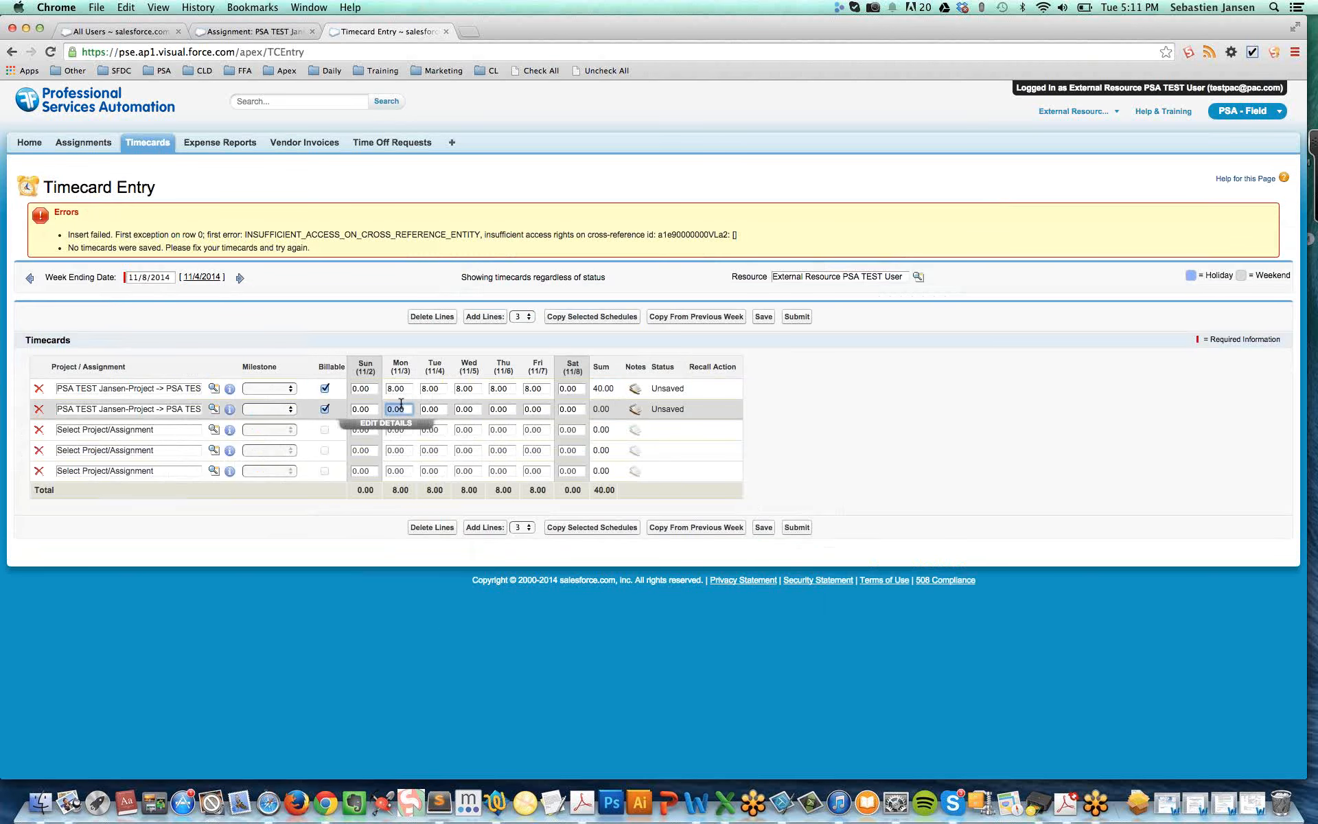
pyautogui.write('2')
# Assign the second timecard line to Internal: ITS Non Billable for Ike and enter 1 hour each for Tuesday and Wednesday
pyautogui.click(213, 429)
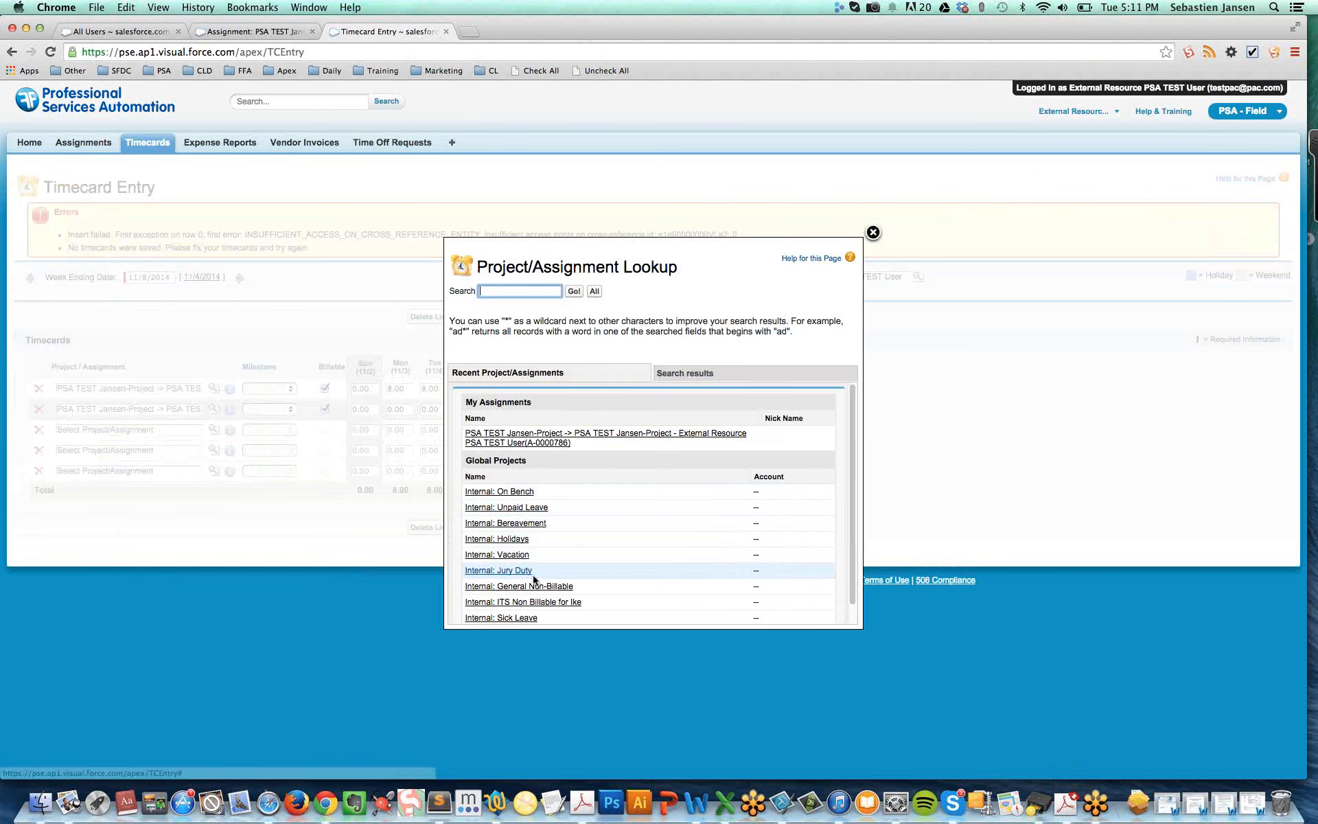
pyautogui.scroll(-1, 576, 598)
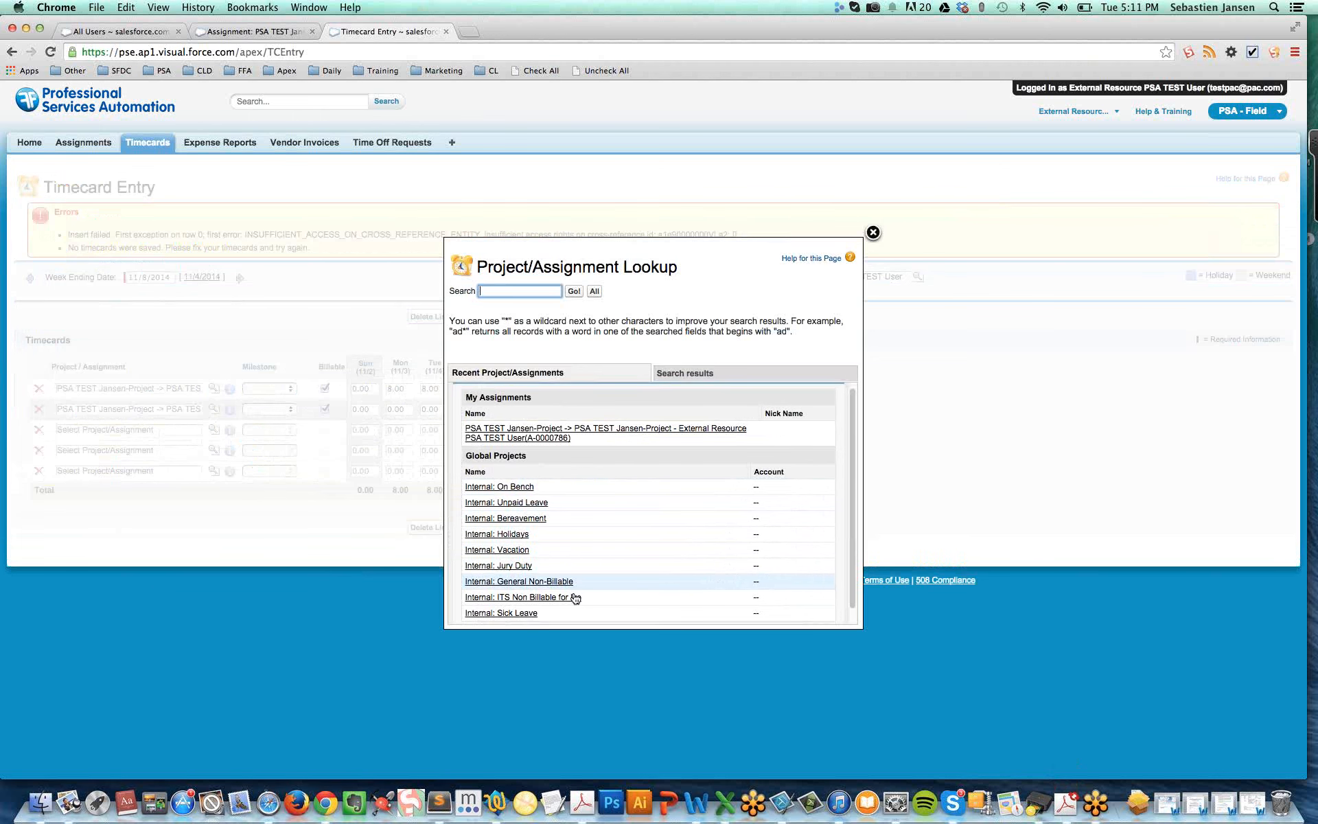
pyautogui.click(549, 597)
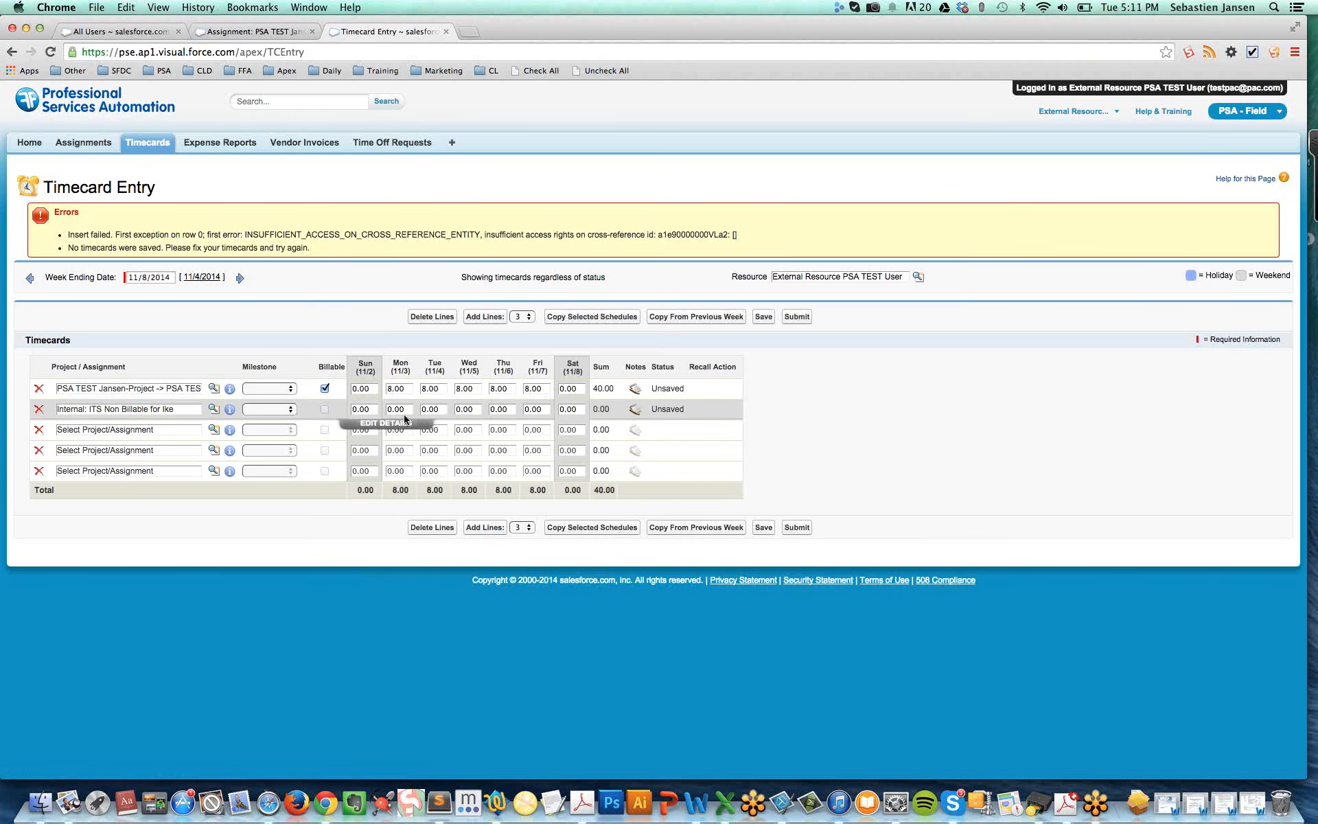
pyautogui.click(428, 409)
pyautogui.write('1')
pyautogui.press('Tab')
pyautogui.write('1')
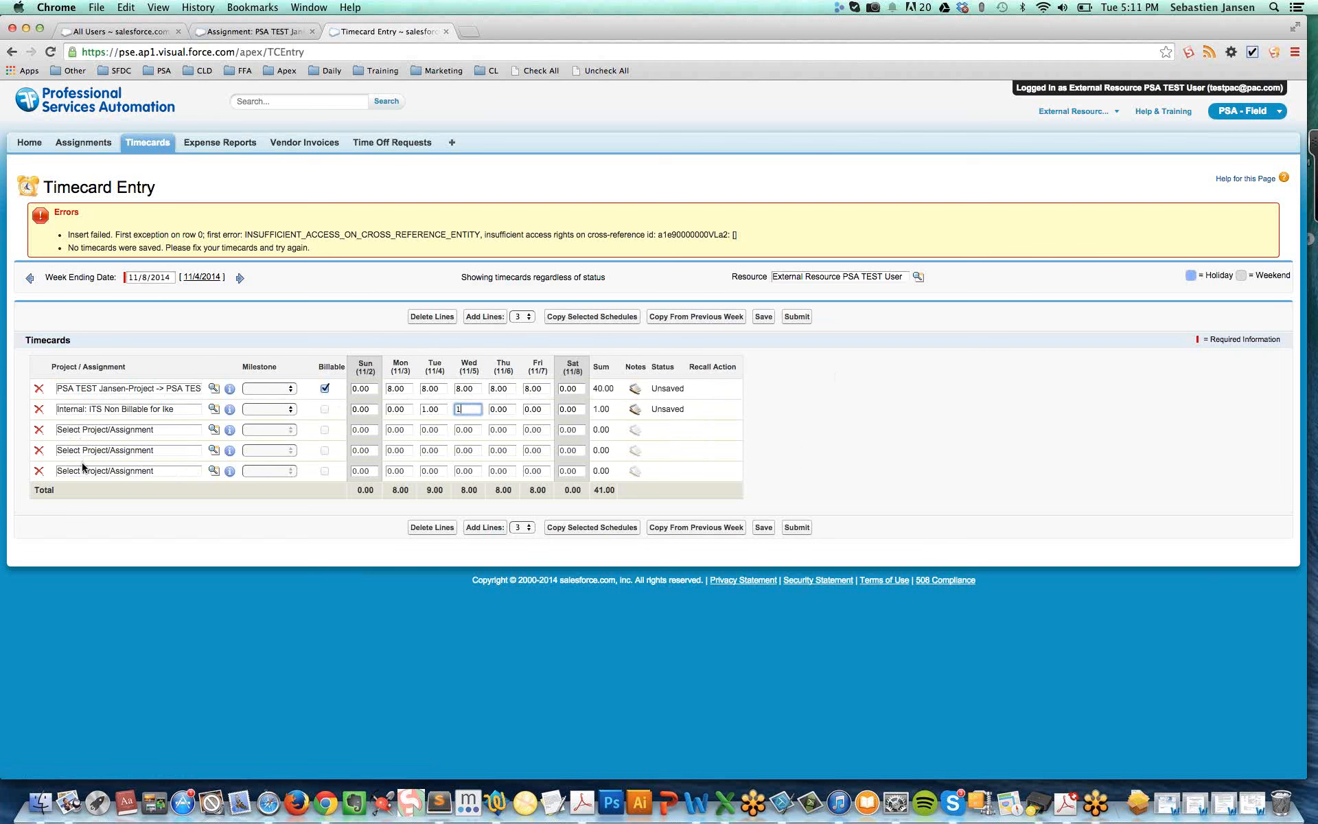
# Add three more timecard lines and assign the third line to PSA TEST Jansen-Project
pyautogui.click(491, 320)
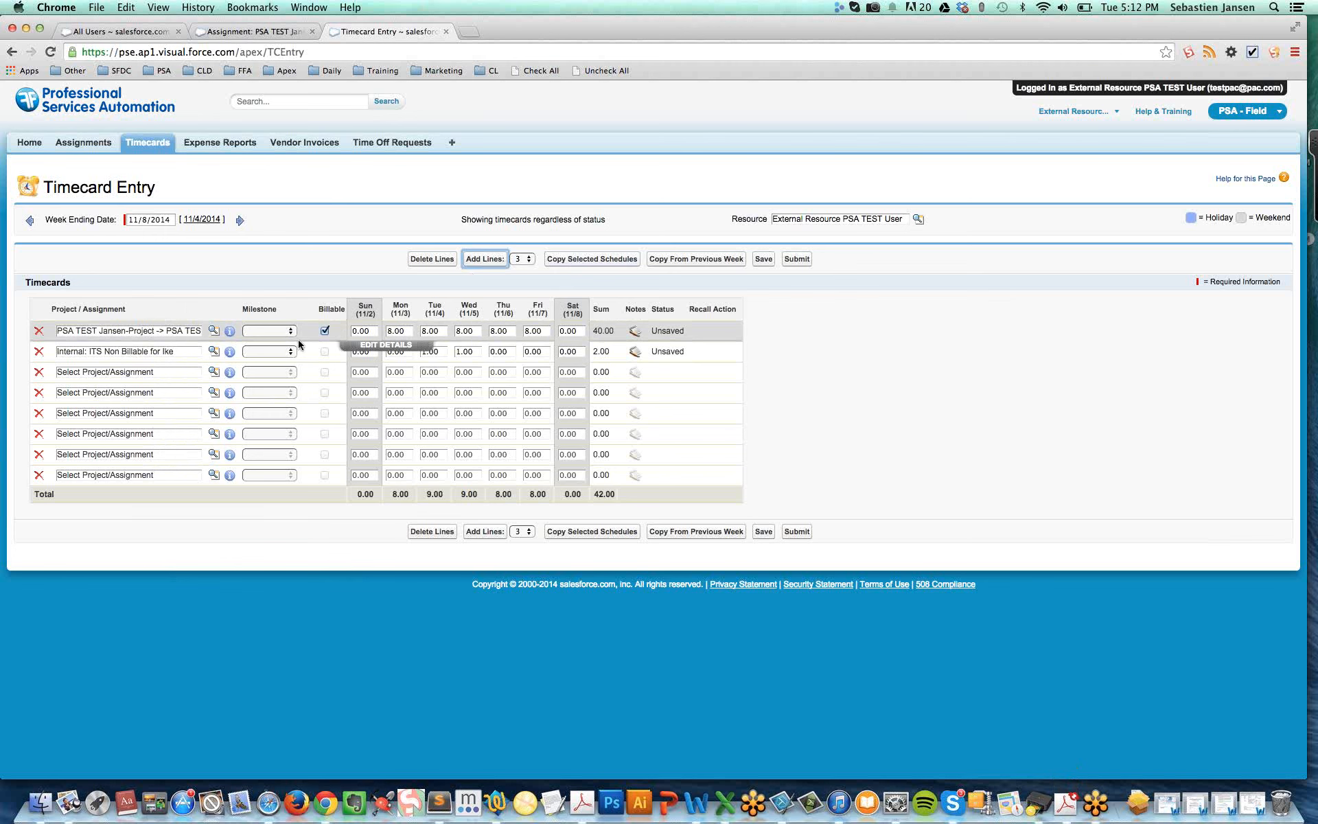
pyautogui.click(152, 373)
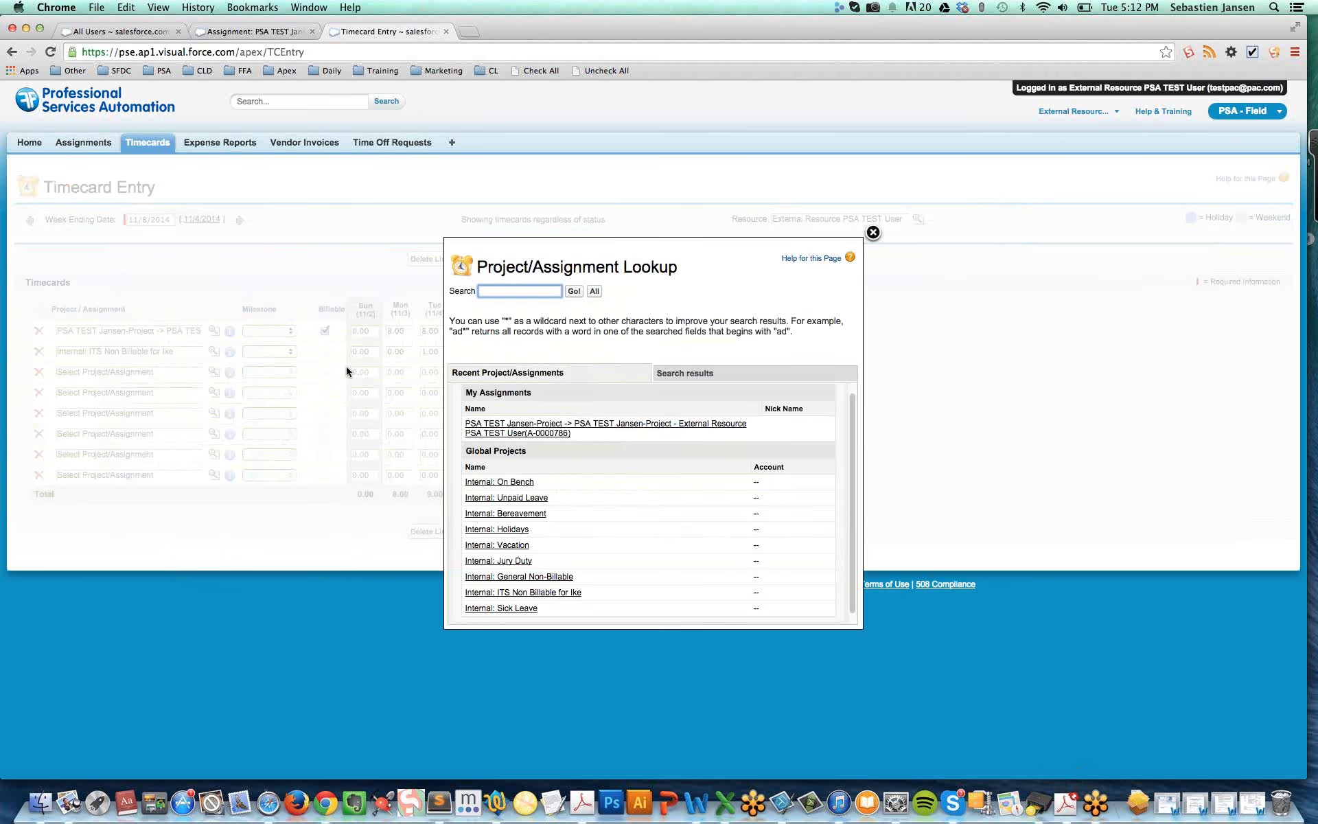
pyautogui.click(513, 428)
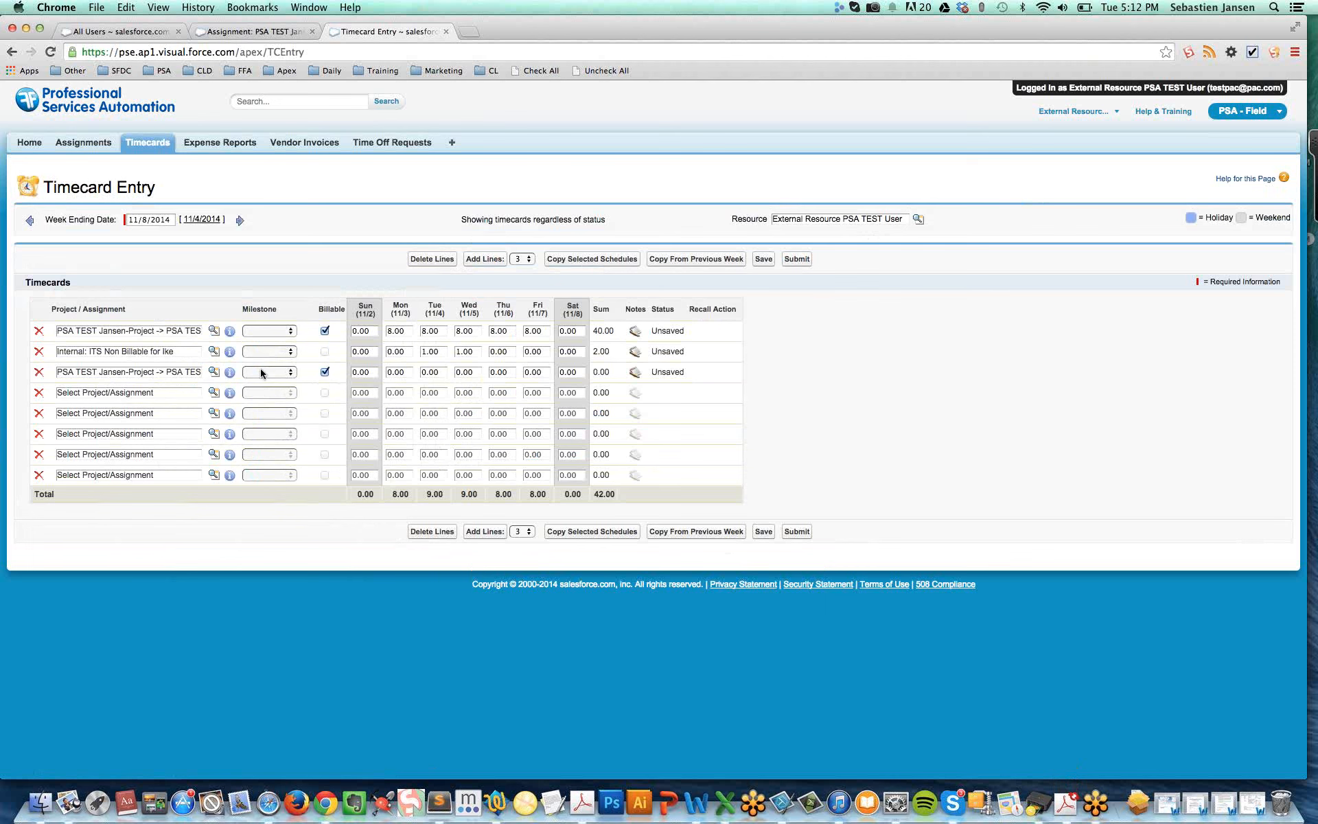
# Copy the selected schedule for the week ending 11/8/2014 and set the copied line to 6 hours Monday and 4 hours Tuesday
pyautogui.click(597, 260)
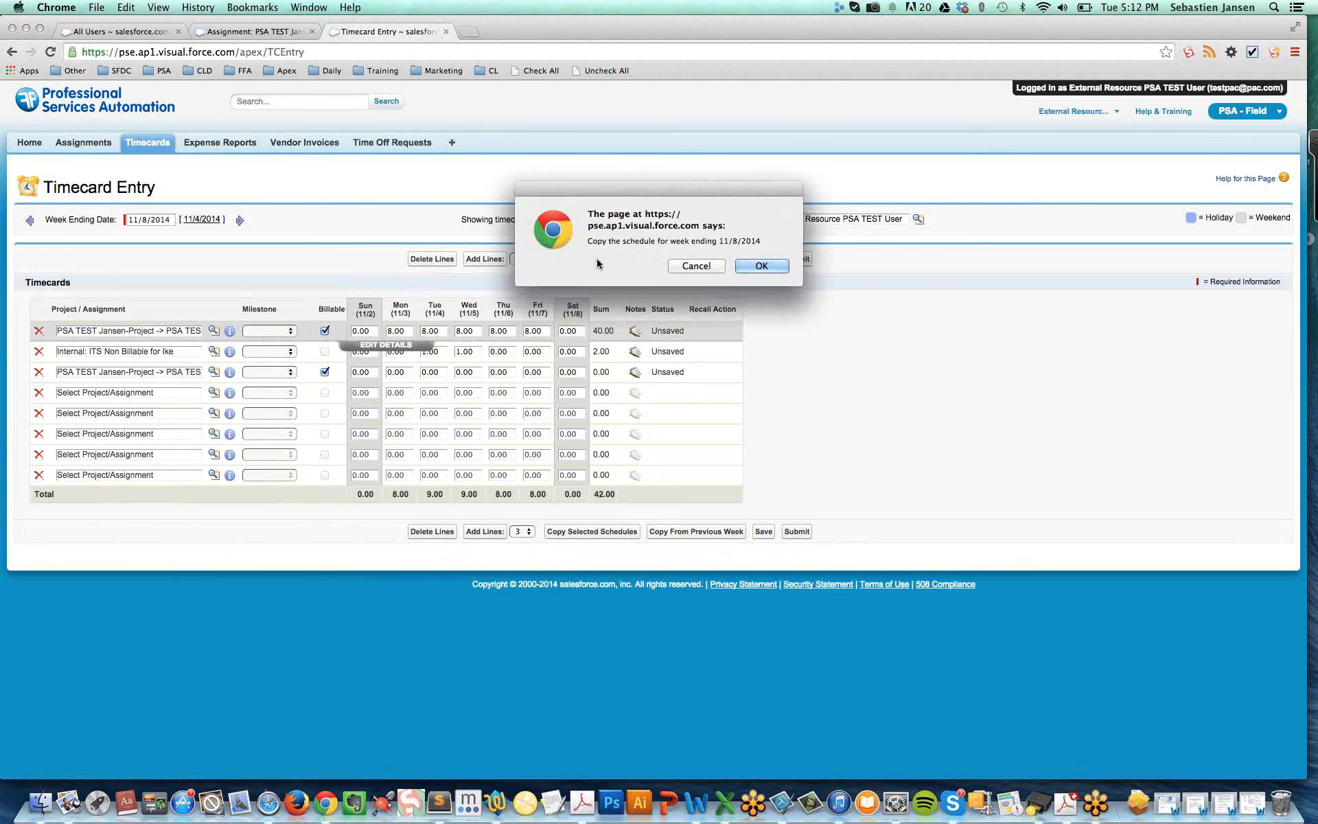
pyautogui.click(763, 265)
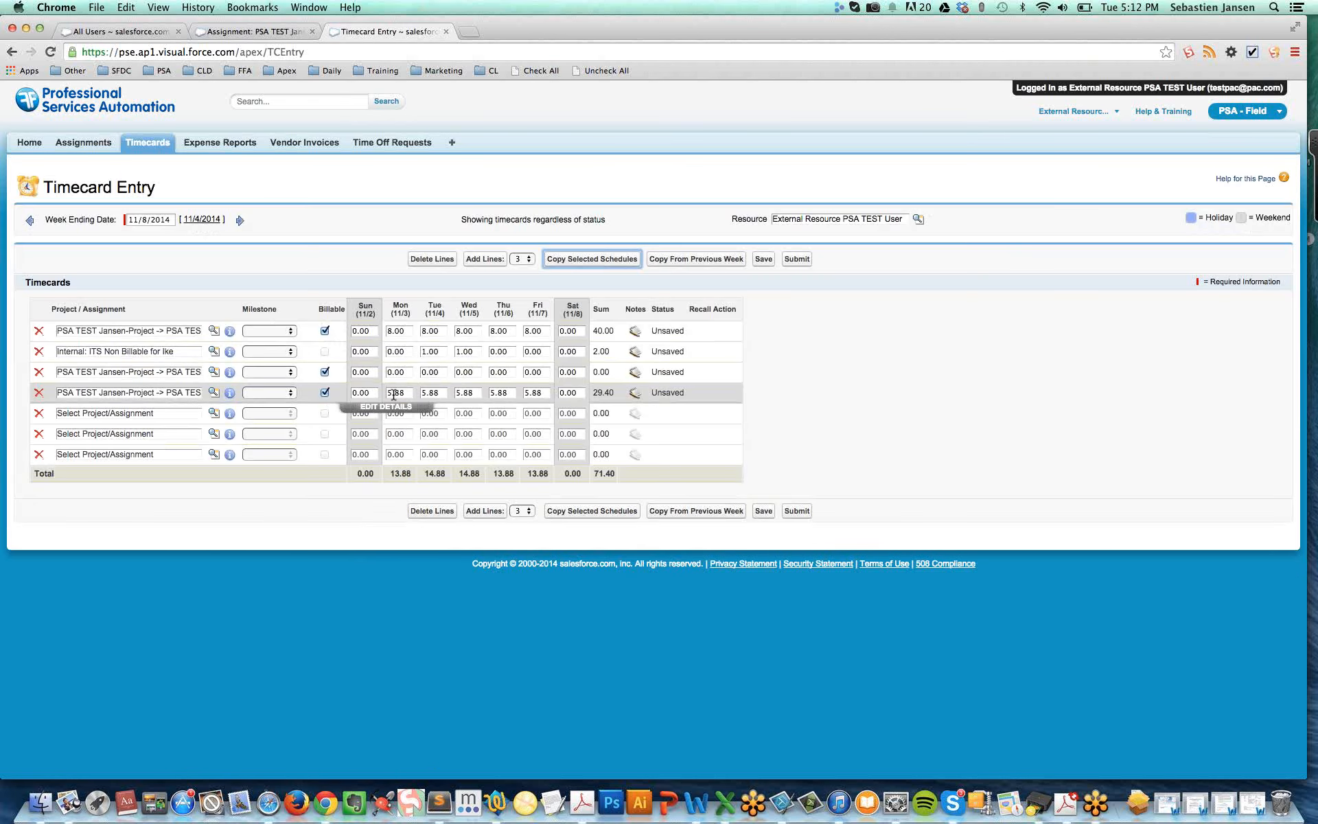
pyautogui.click(392, 393)
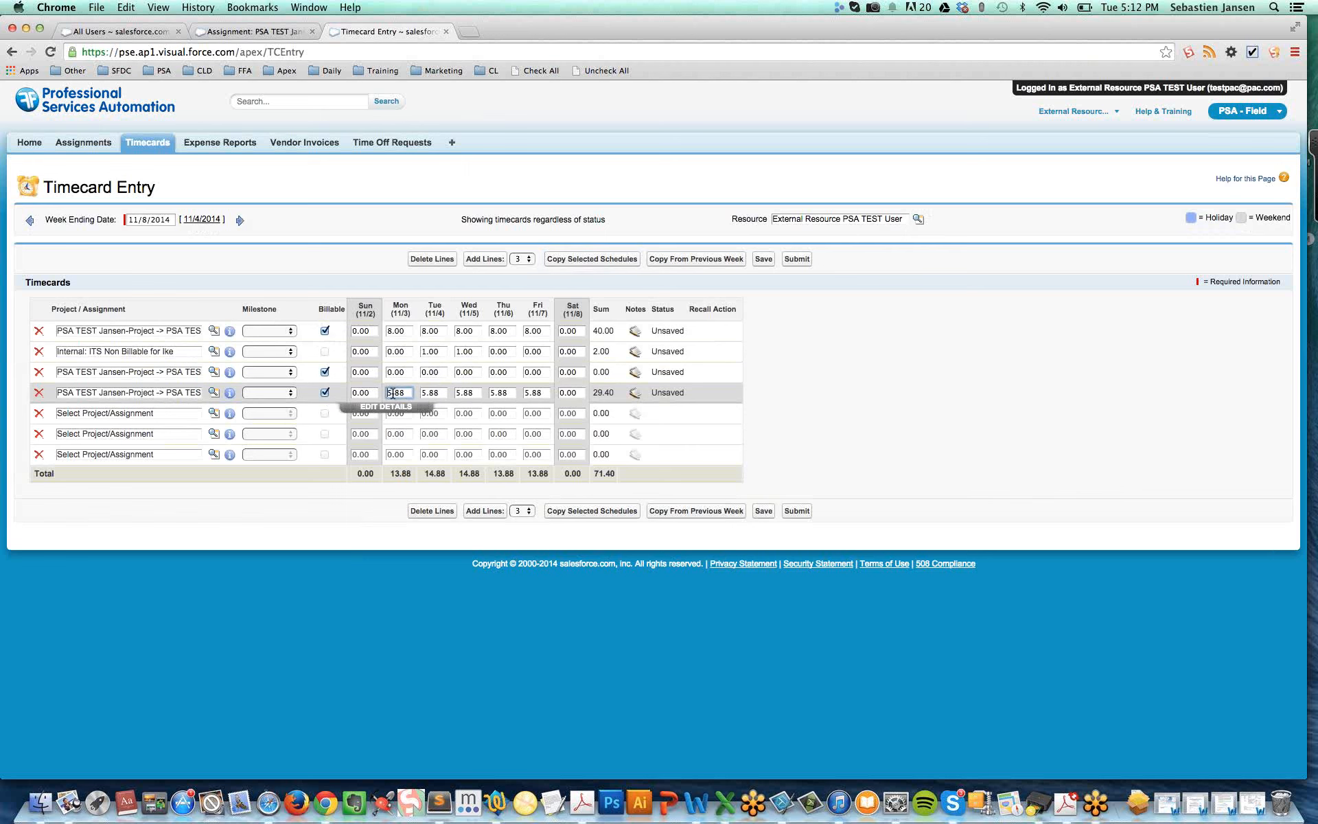
pyautogui.click(435, 393)
pyautogui.click(461, 392)
pyautogui.click(404, 392)
pyautogui.write('6')
pyautogui.click(435, 392)
pyautogui.write('4')
pyautogui.click(475, 392)
pyautogui.click(414, 393)
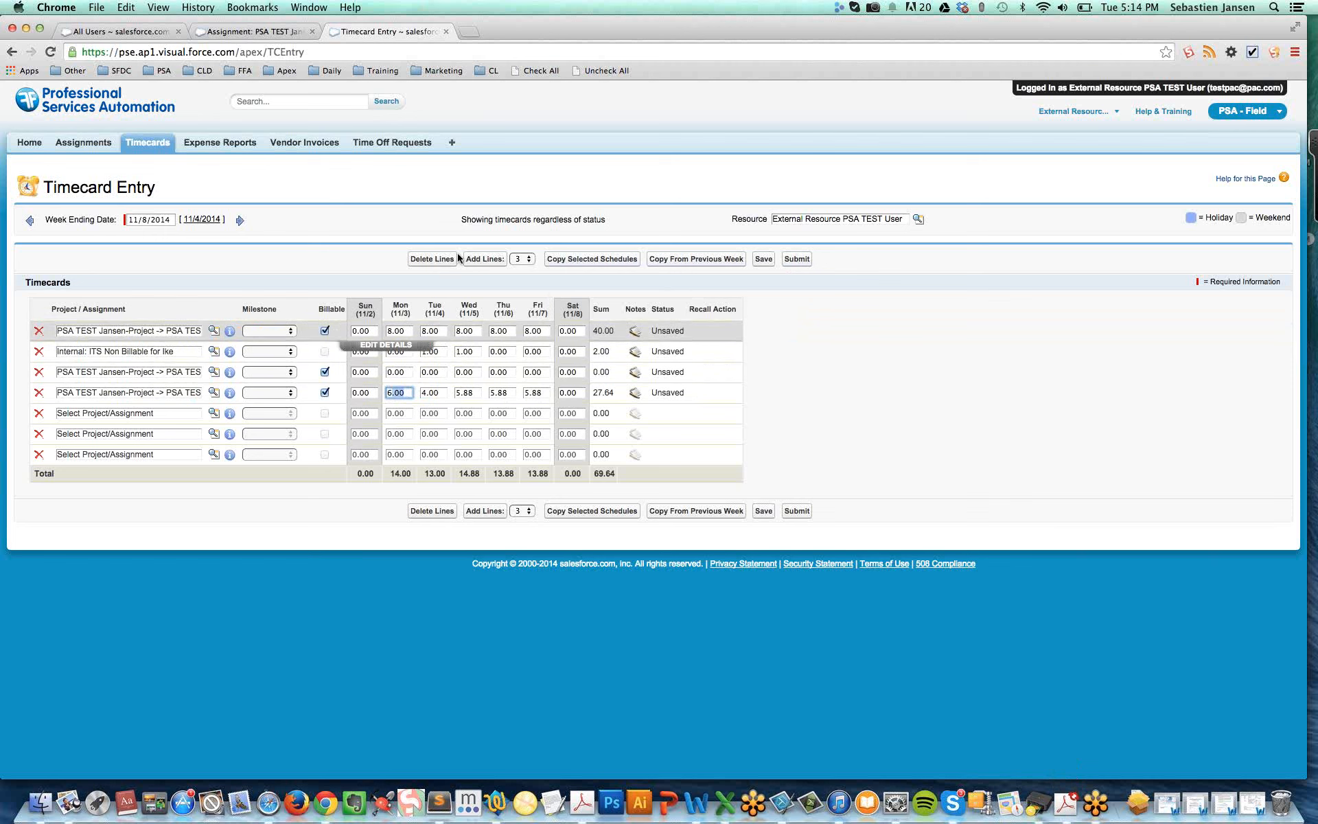
# Examine the Log a Timecard link on the home page and the new timecard entry opened from Timecards, ending back on the home page
pyautogui.click(28, 145)
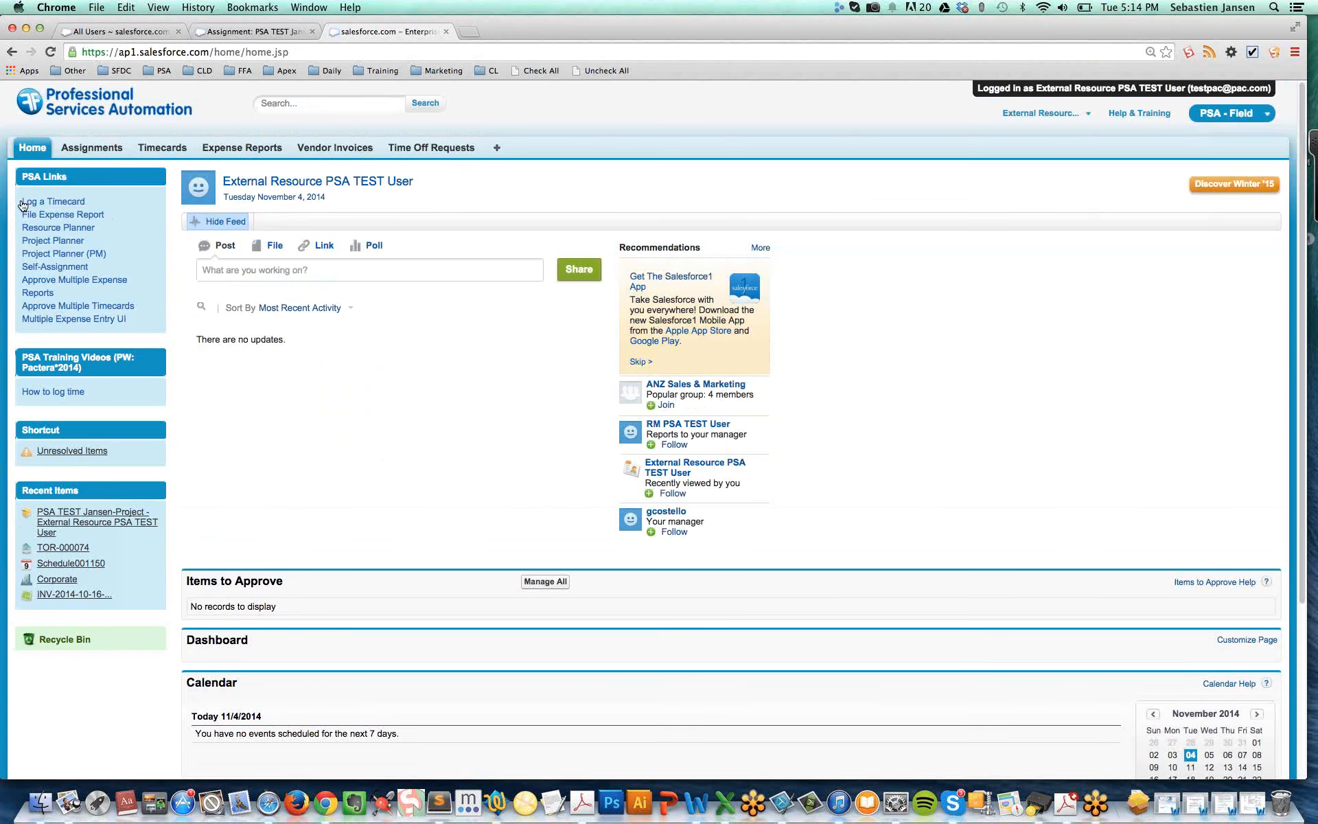
pyautogui.moveTo(21, 201); pyautogui.dragTo(96, 205)
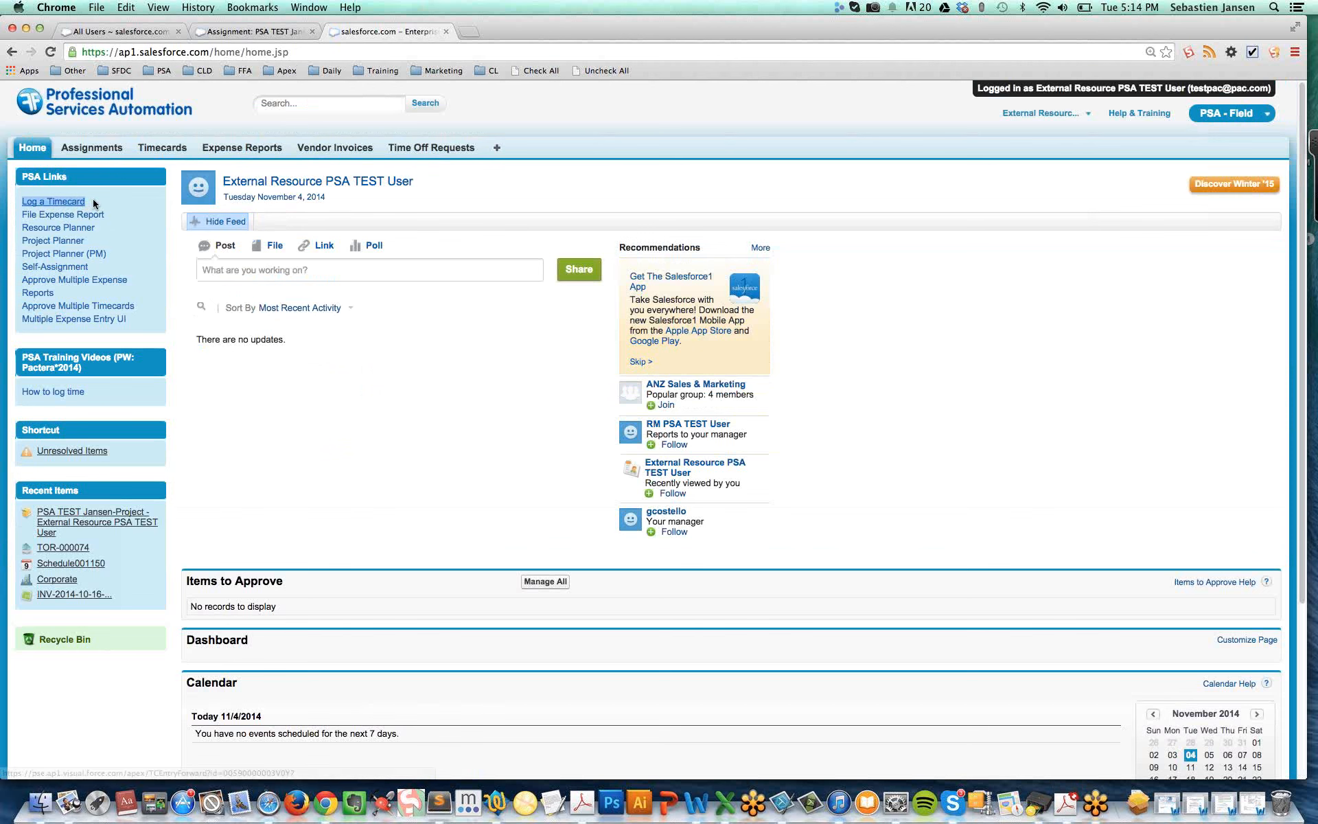
pyautogui.click(168, 150)
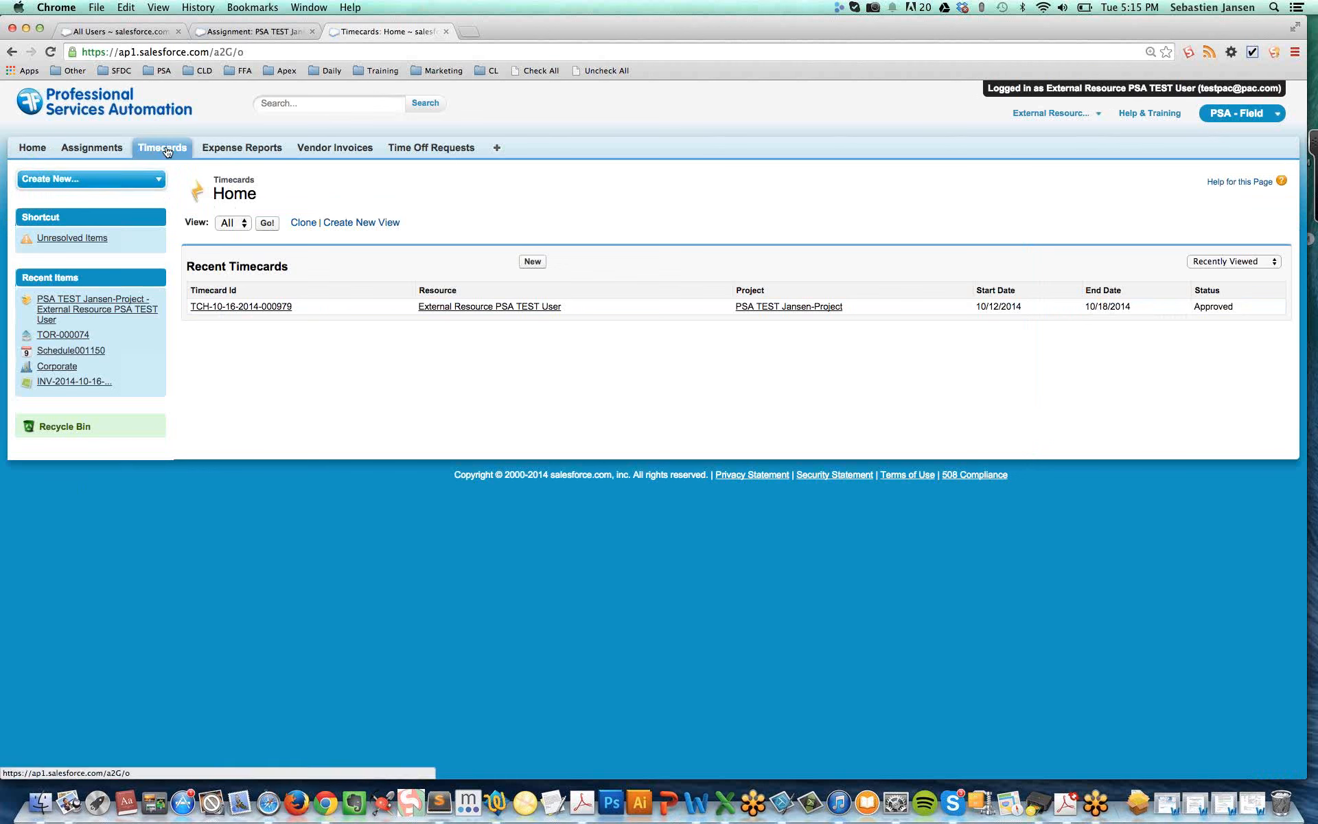
pyautogui.click(533, 262)
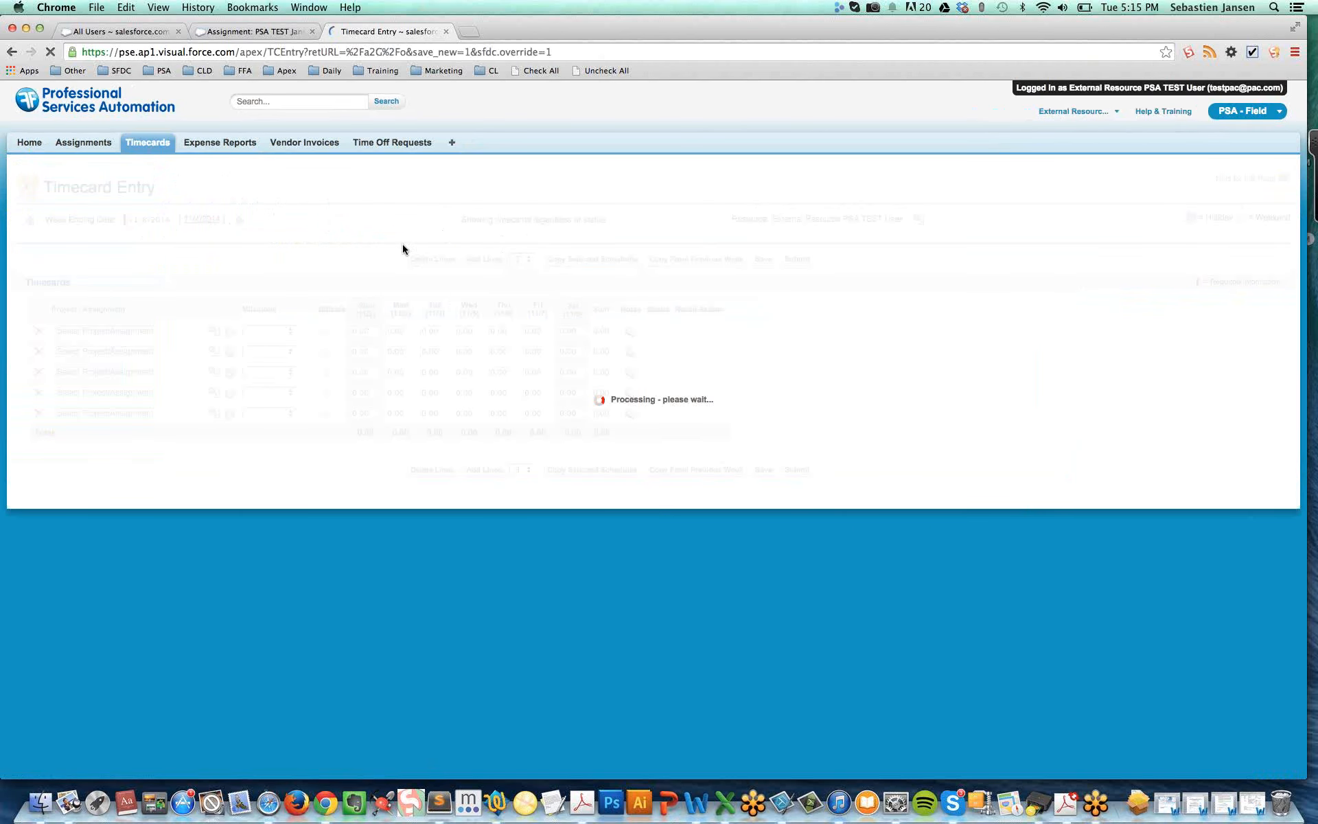
pyautogui.click(29, 143)
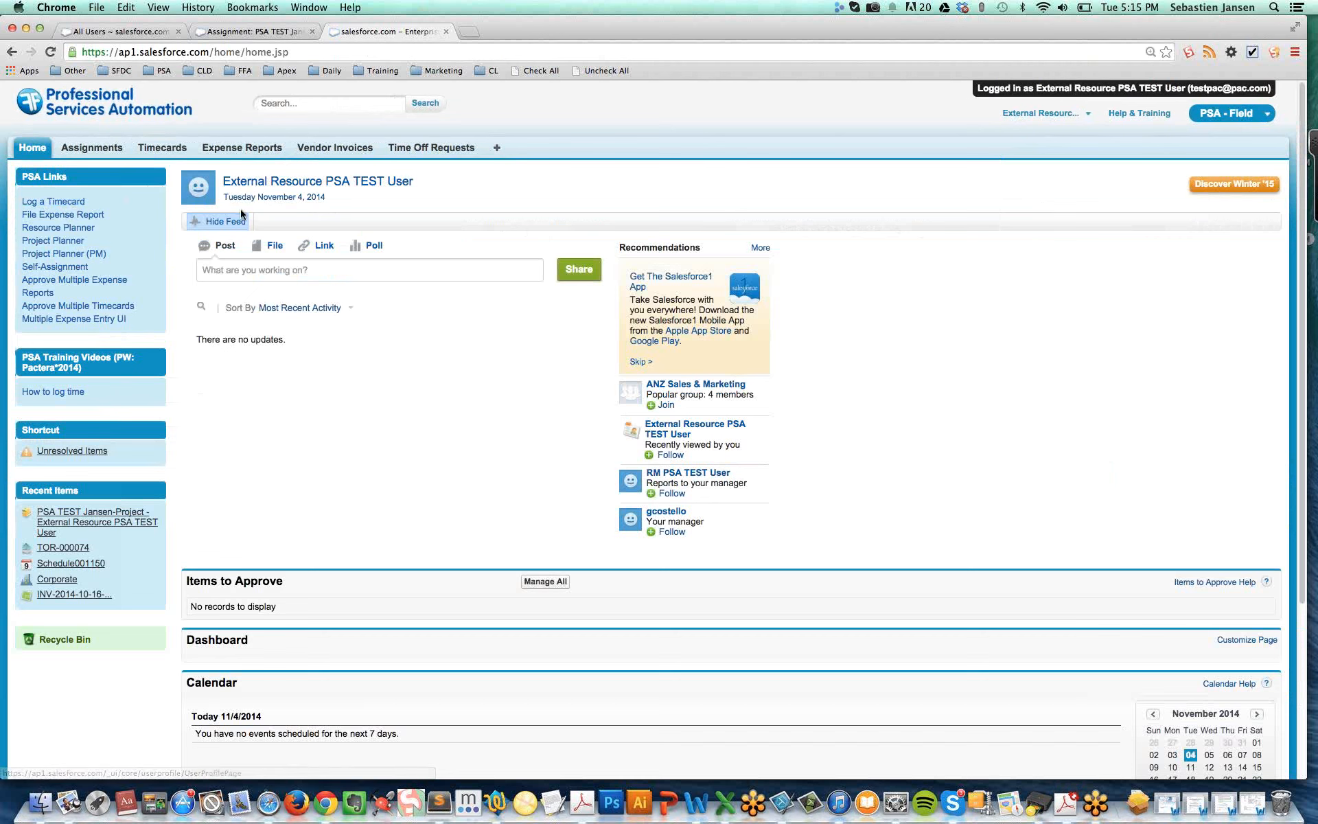
# Start a new time off request and enter Comments as its comments text
pyautogui.click(421, 149)
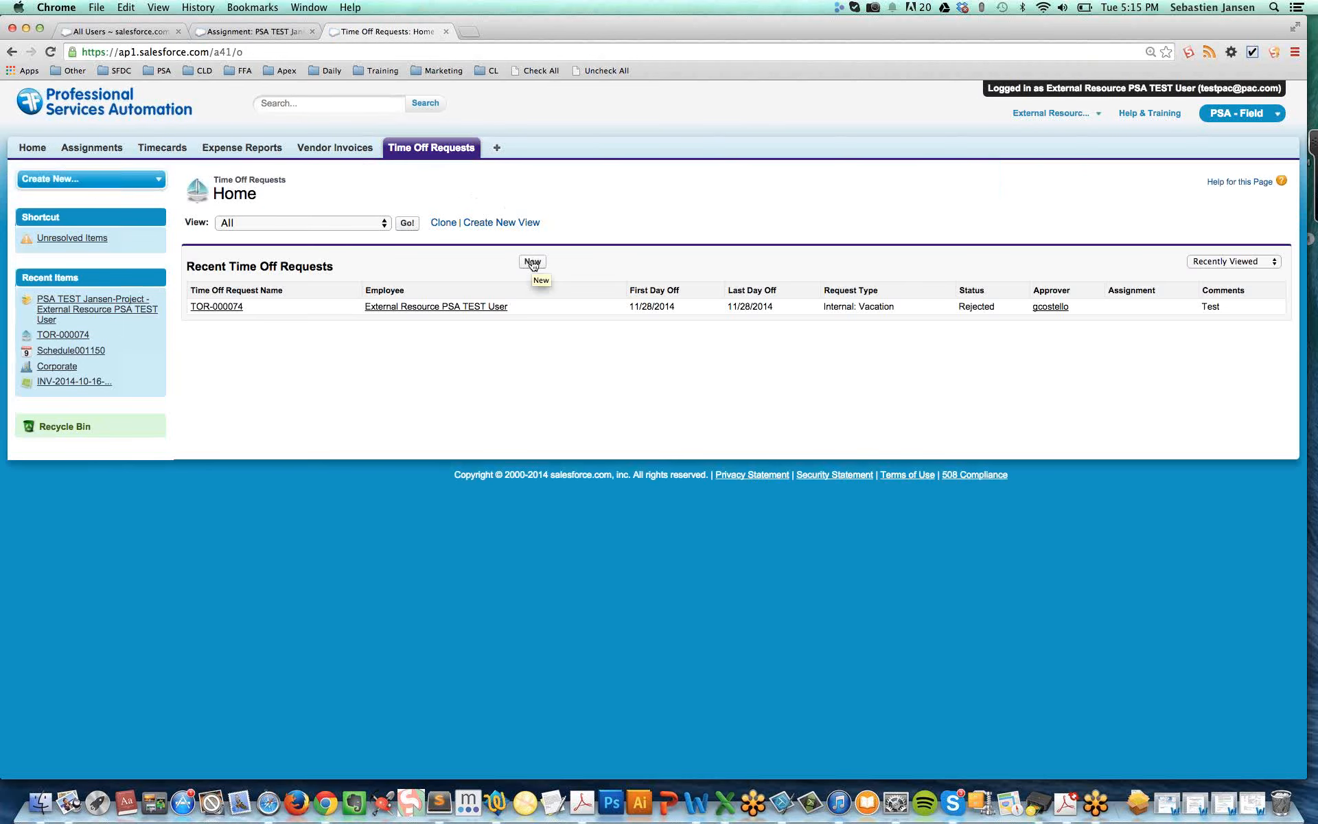
pyautogui.click(533, 262)
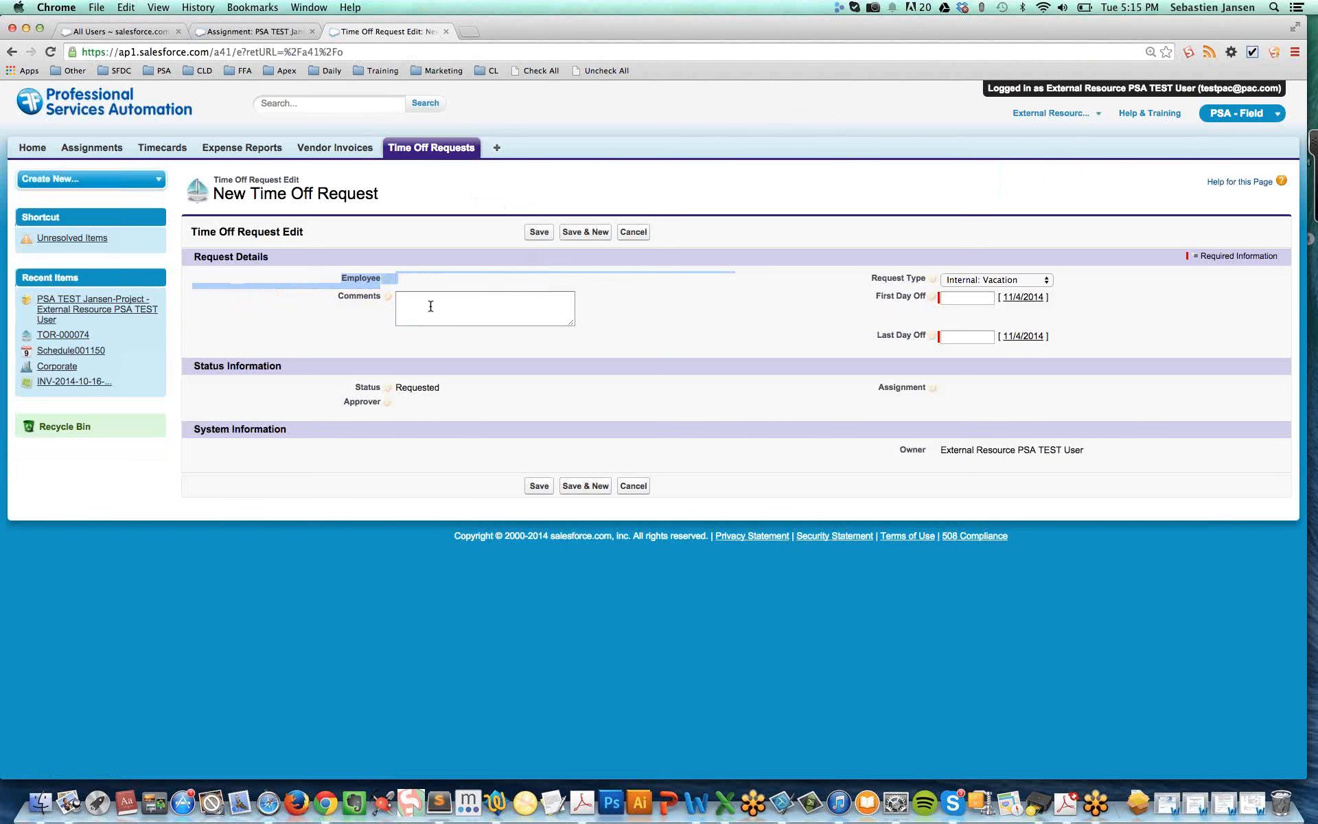
pyautogui.click(430, 305)
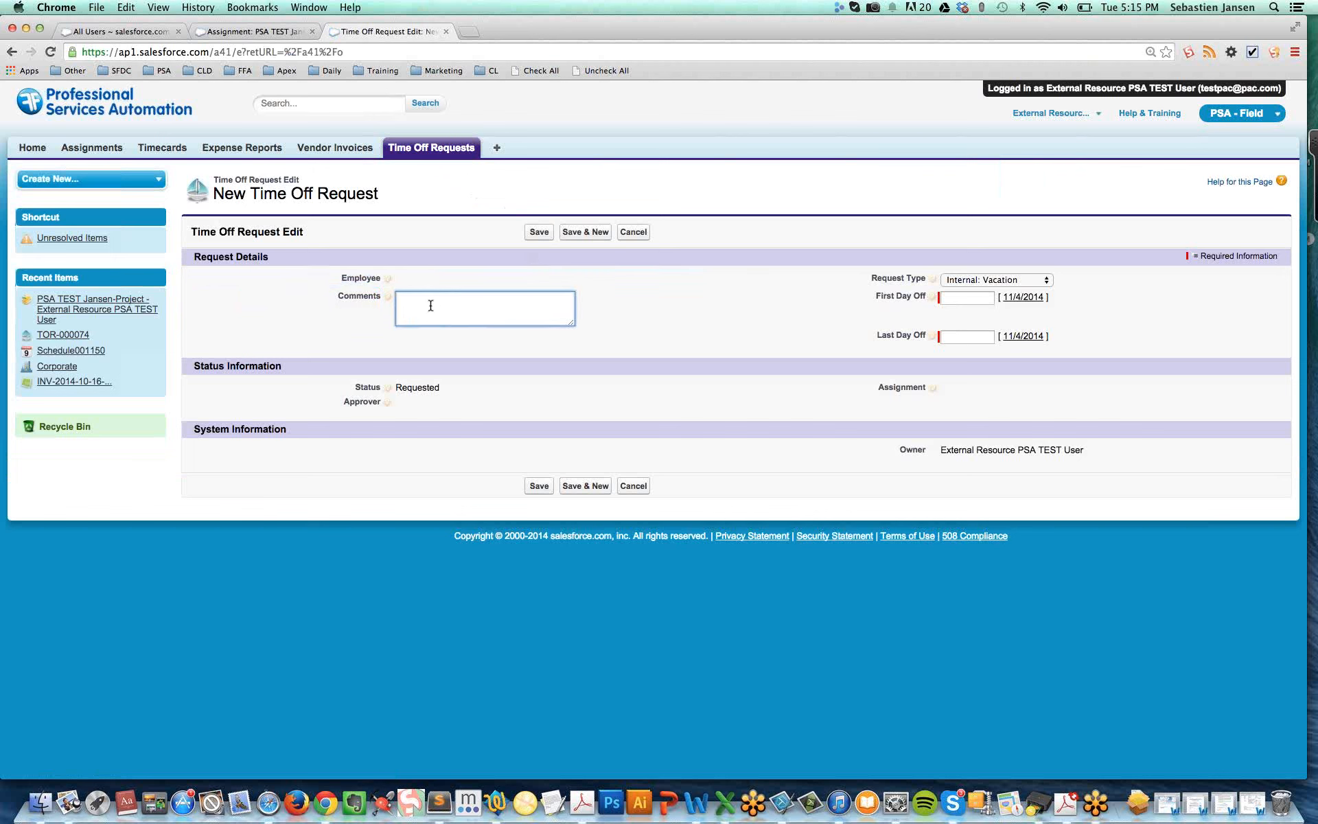
pyautogui.write('Comments')
pyautogui.moveTo(357, 390); pyautogui.dragTo(449, 391)
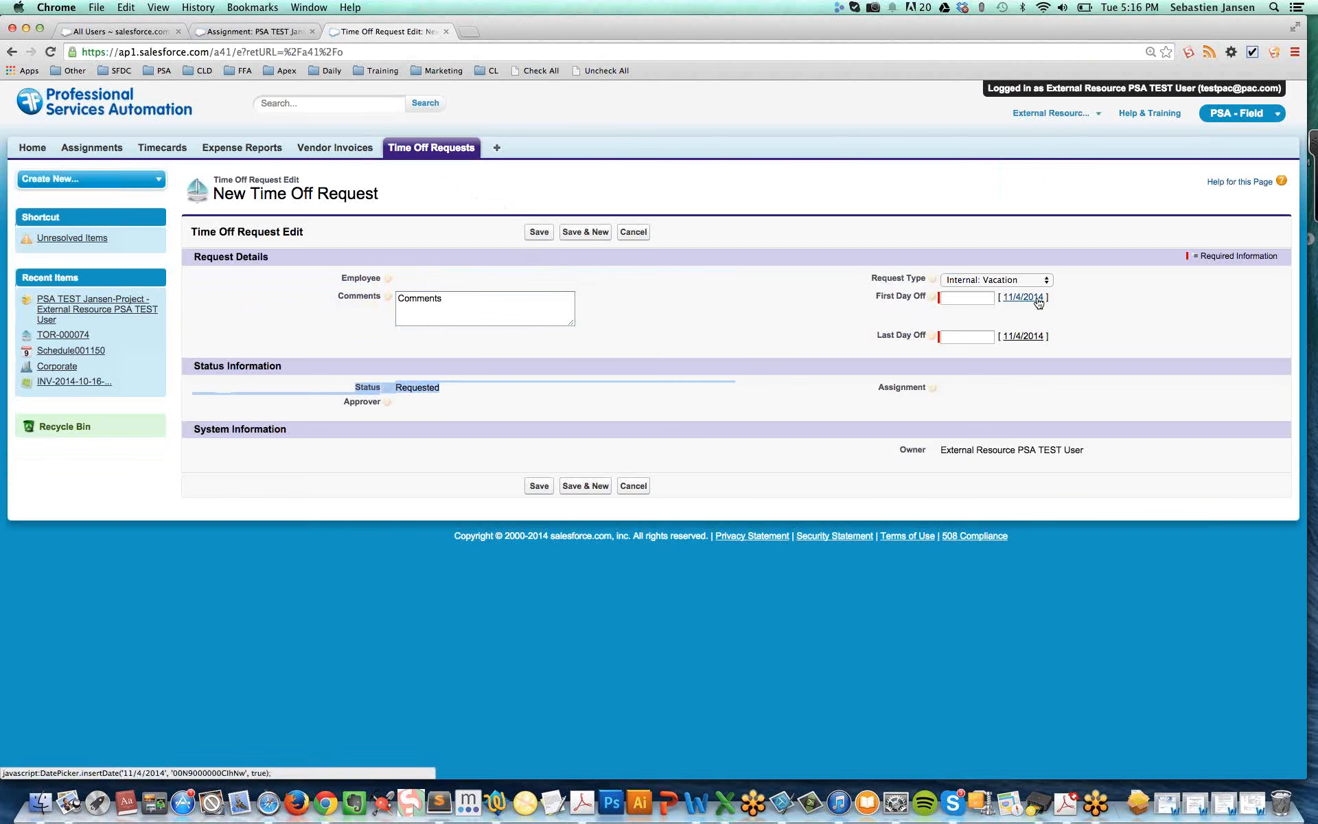
# Set both the first day off and the last day off to 11/7/2014
pyautogui.click(980, 297)
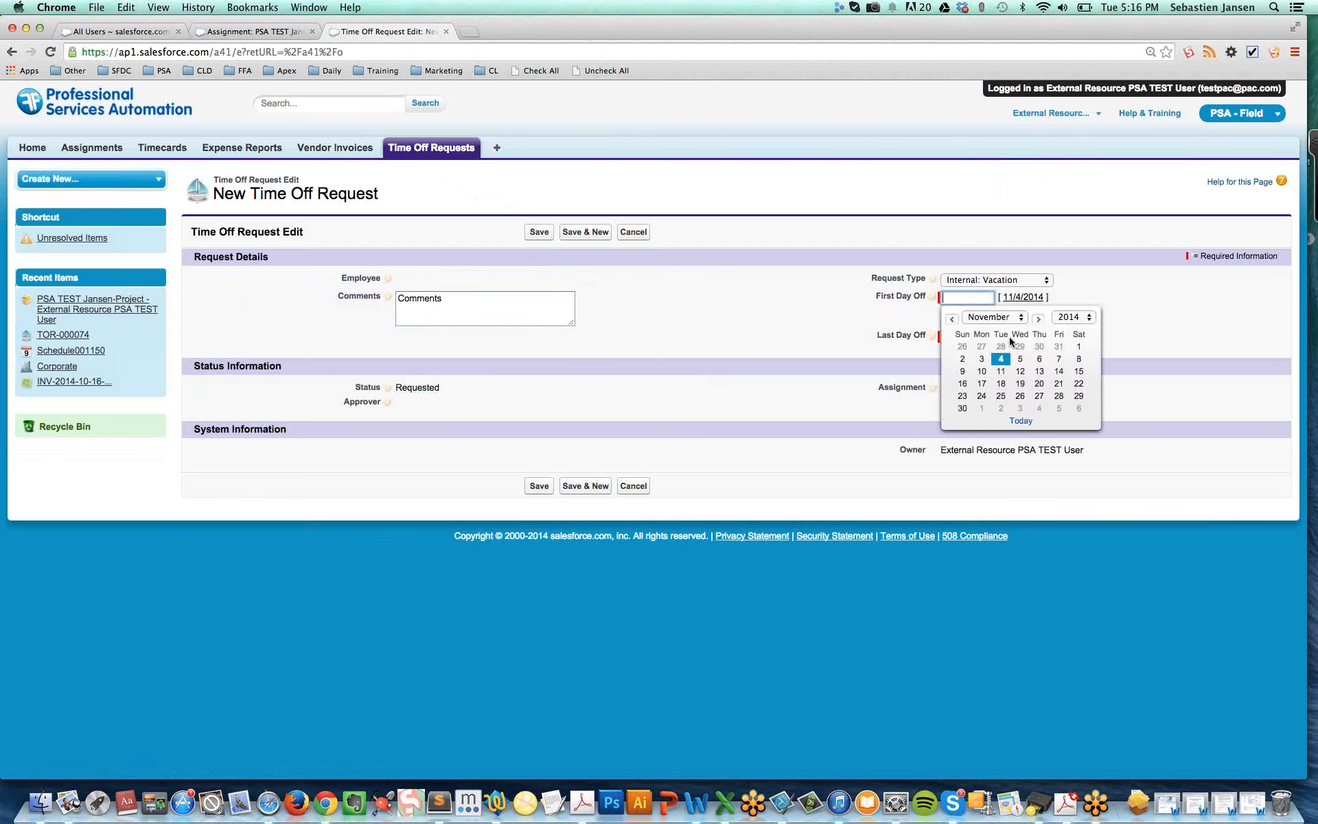
pyautogui.click(1058, 358)
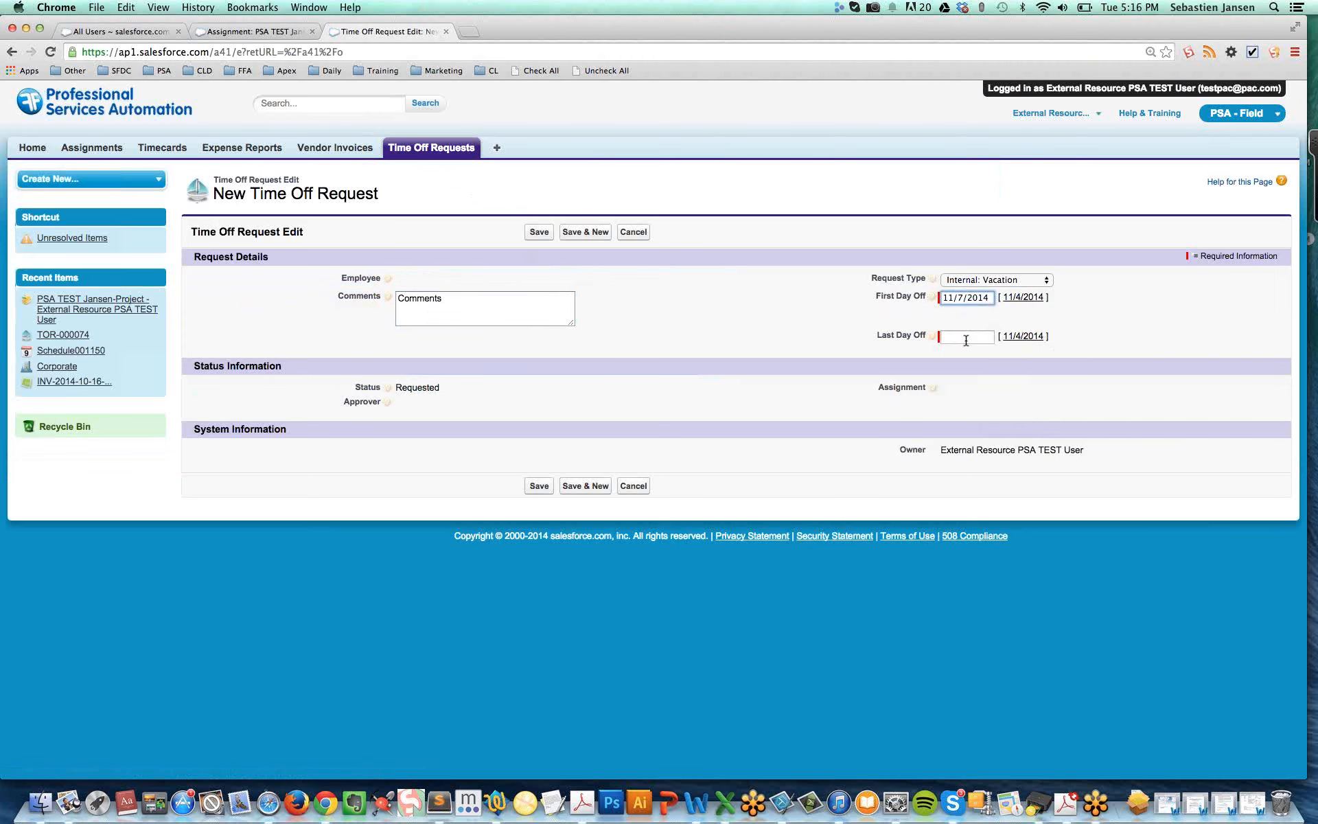
pyautogui.click(966, 337)
pyautogui.click(1061, 398)
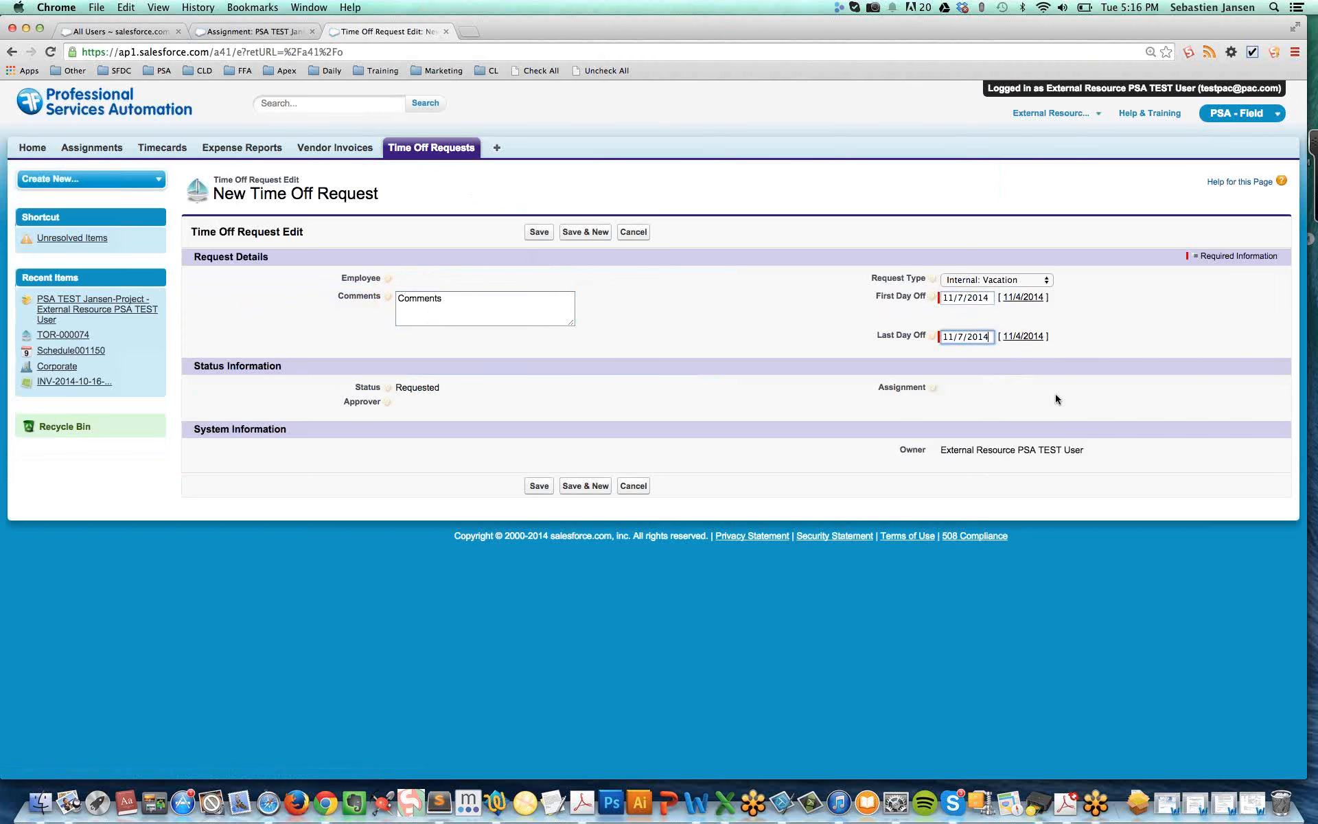
pyautogui.click(956, 298)
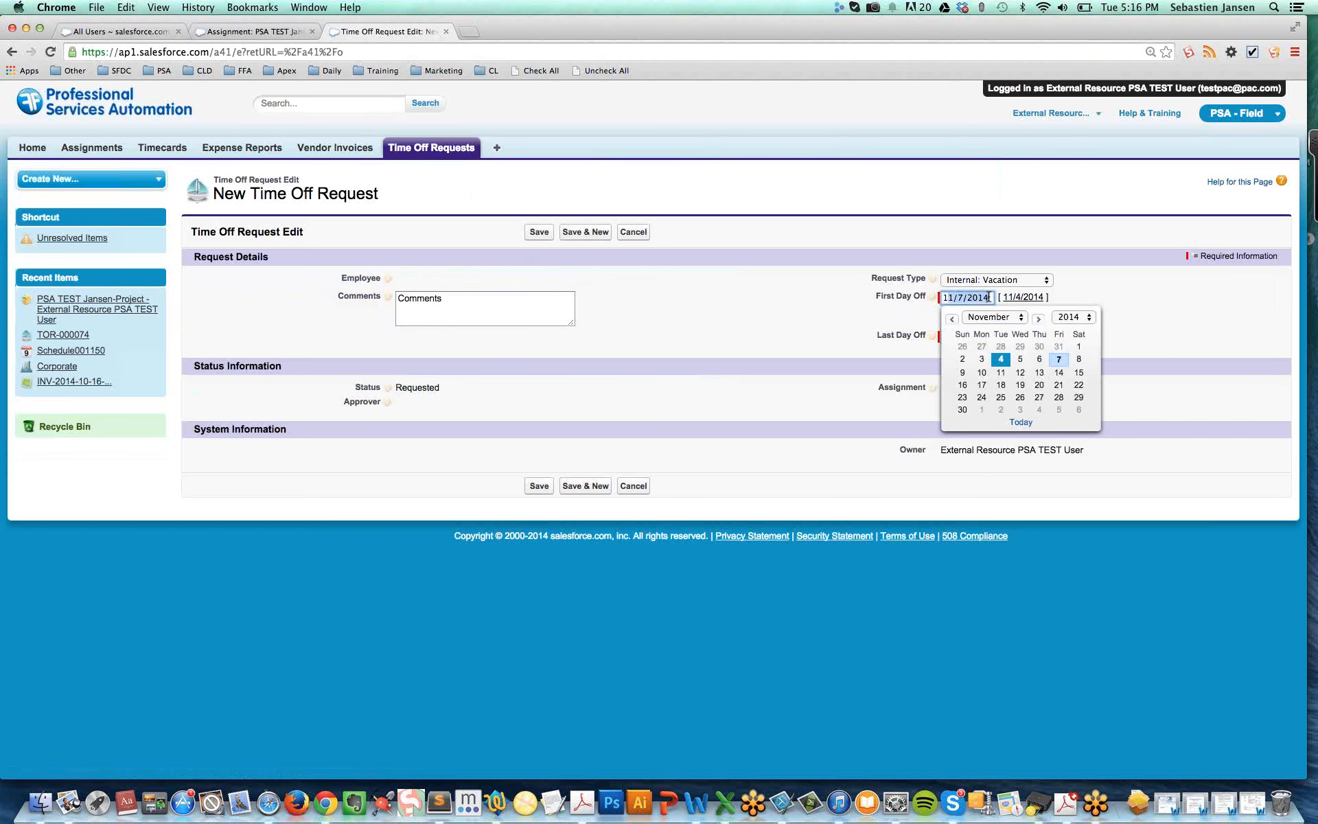
pyautogui.click(821, 313)
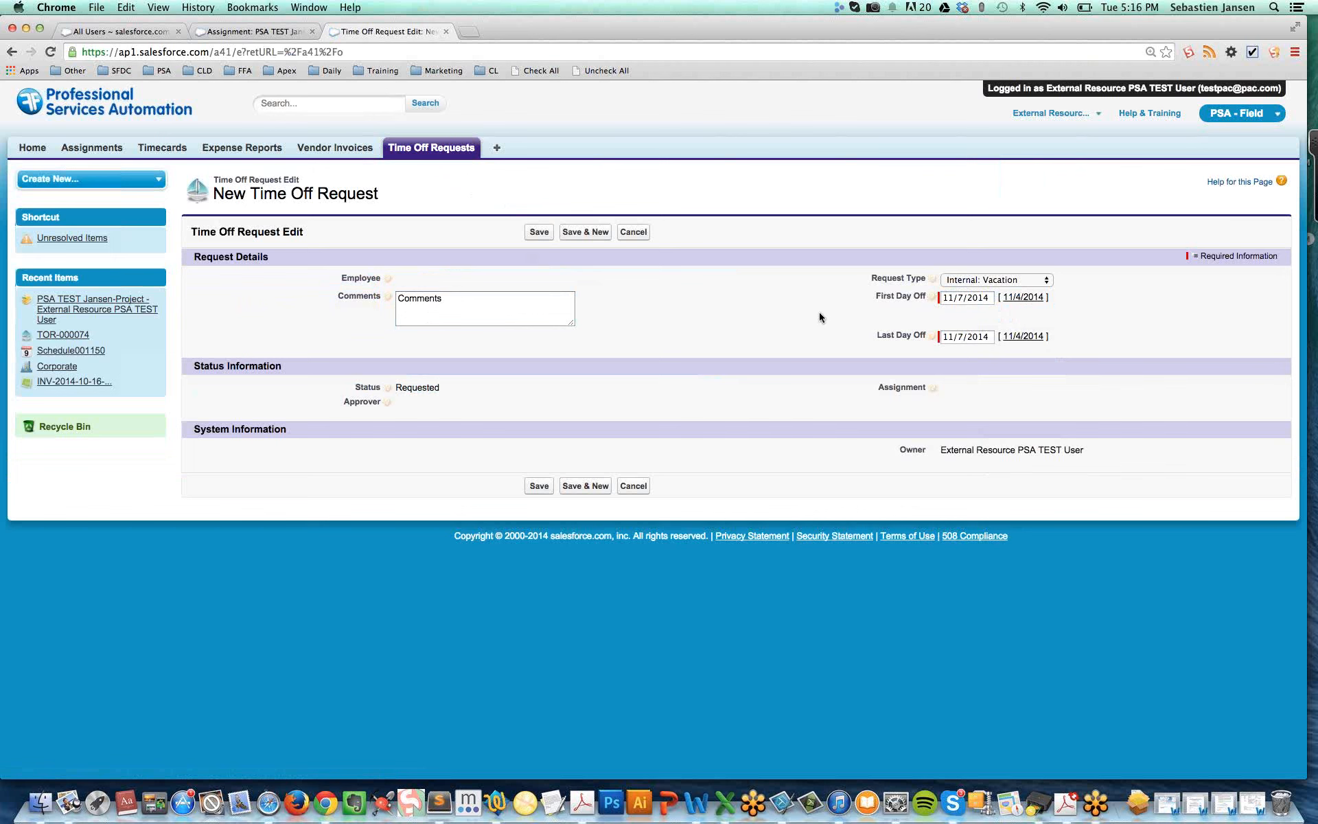
# Set the request type to Internal: Sick Leave and save the time off request
pyautogui.click(988, 280)
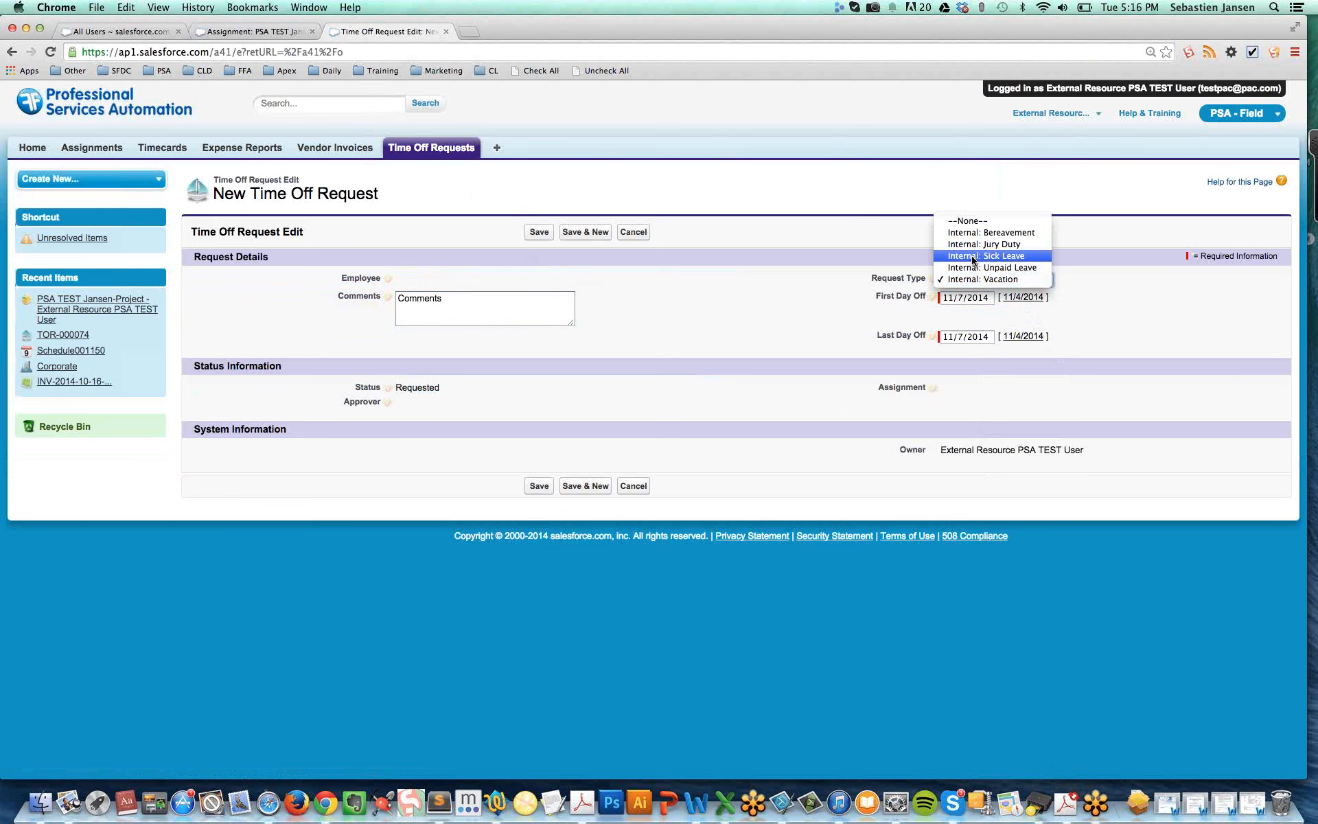
pyautogui.click(972, 259)
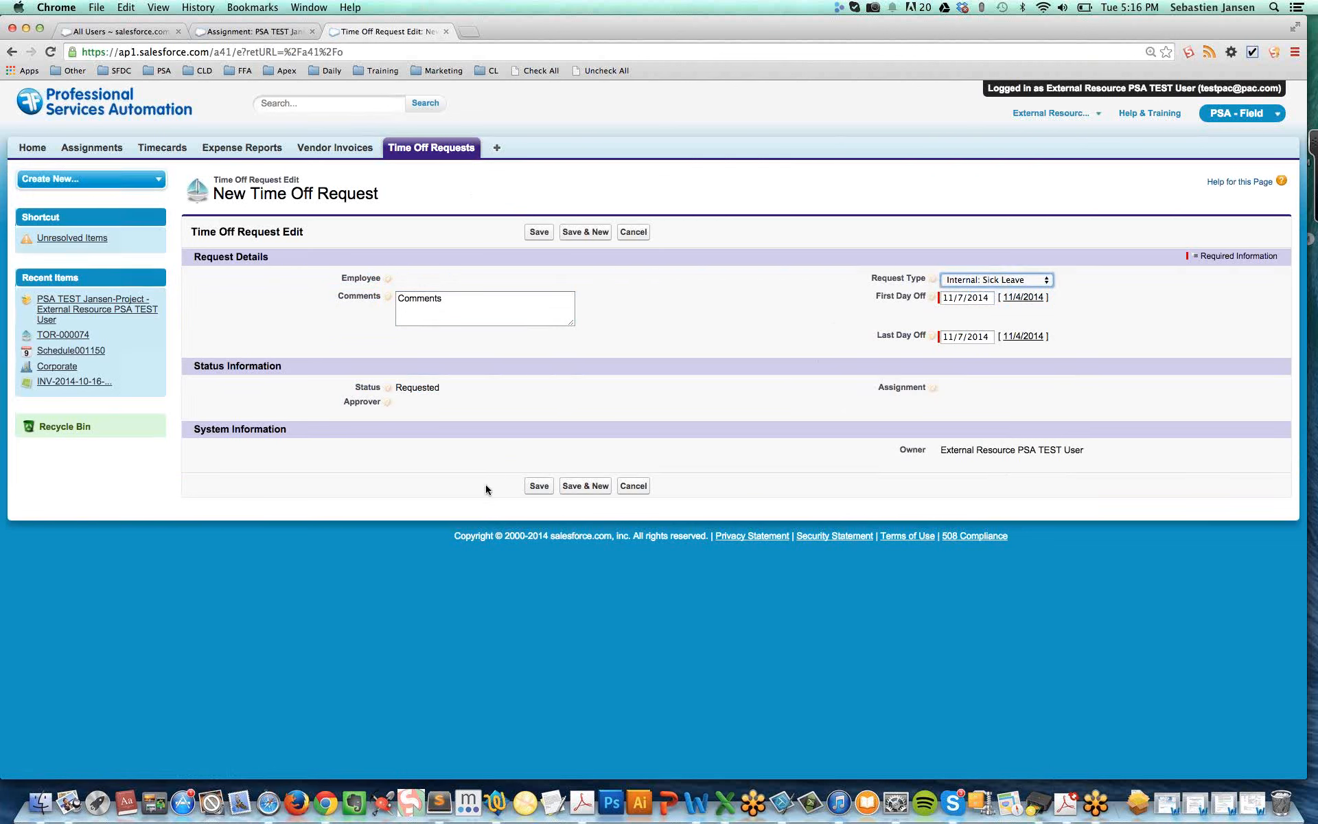
pyautogui.click(540, 486)
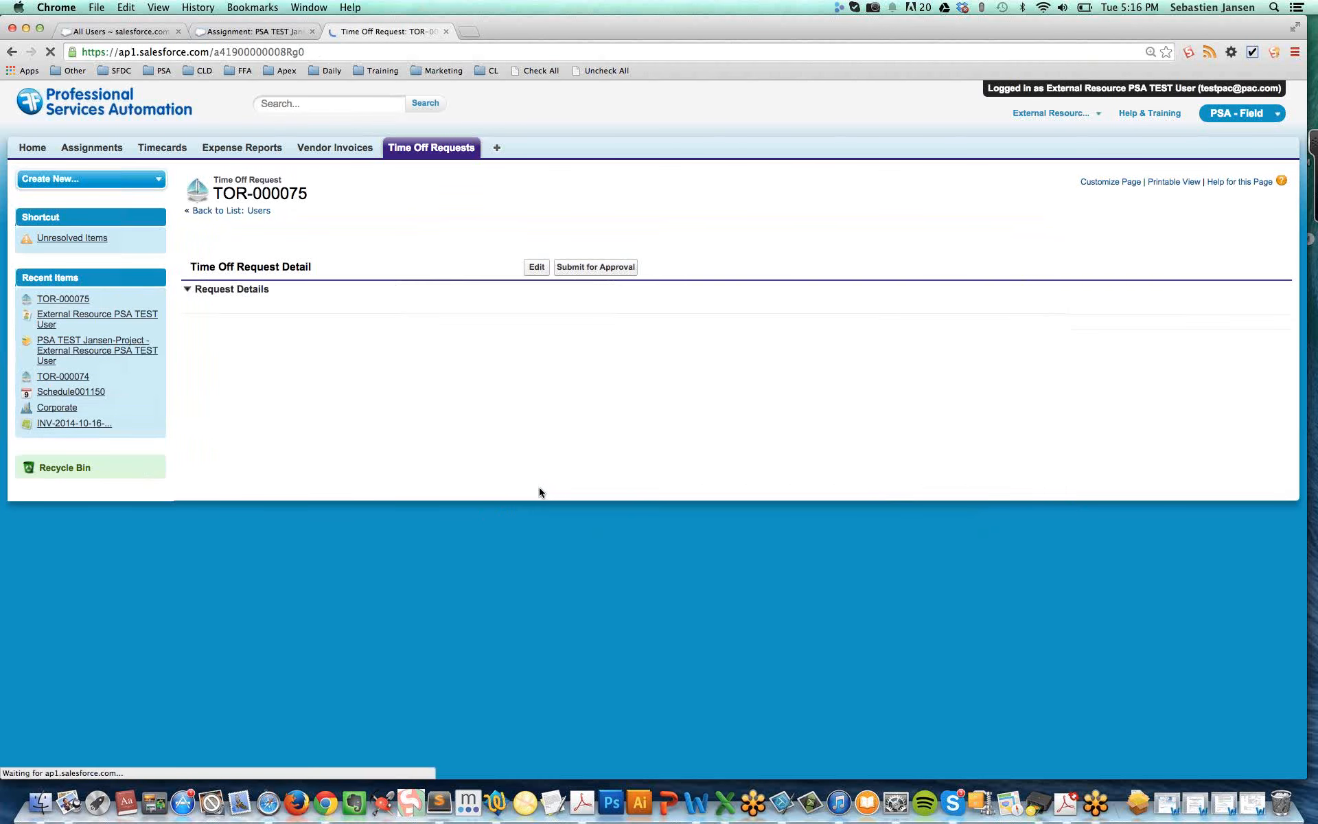
# Review the request name, employee and comments on the saved time off request
pyautogui.moveTo(443, 304); pyautogui.dragTo(384, 302)
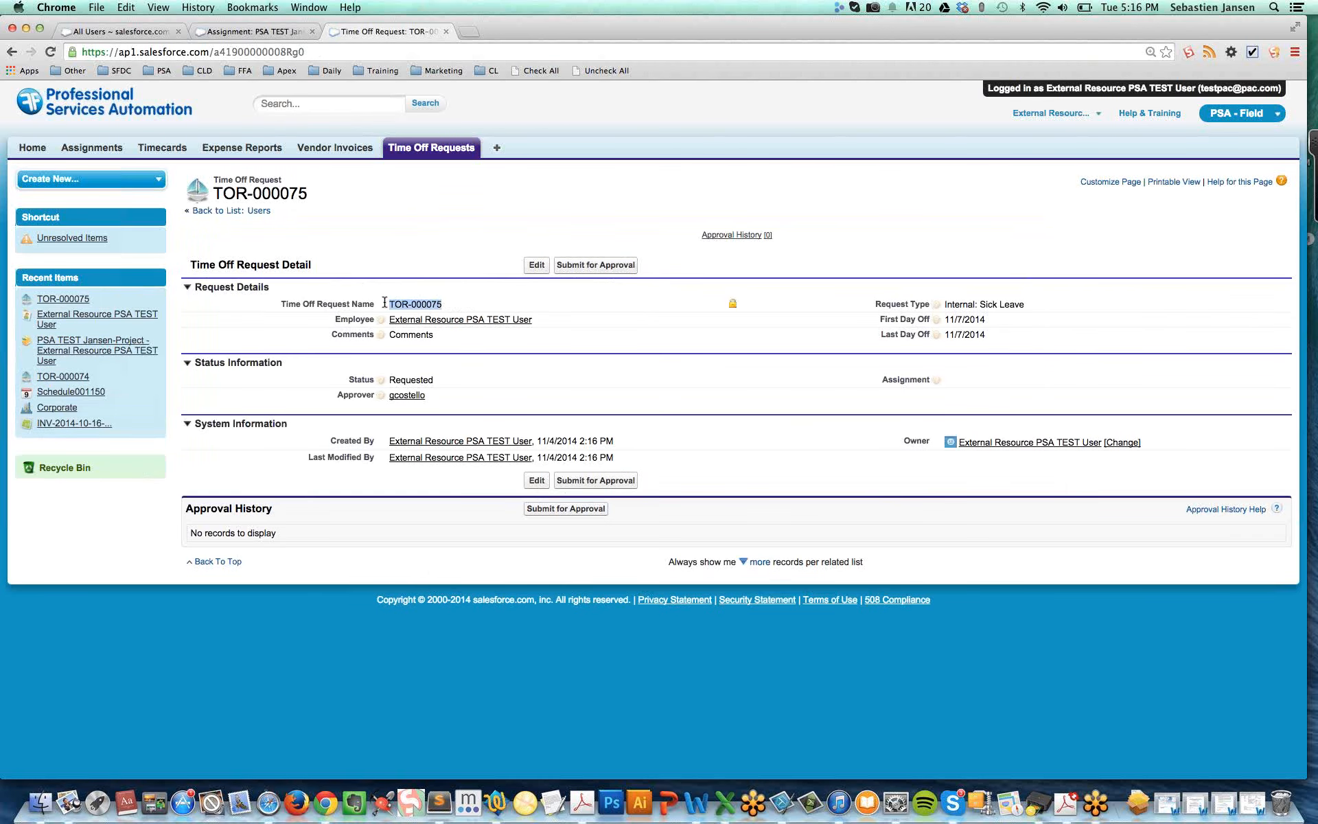
pyautogui.moveTo(547, 318); pyautogui.dragTo(382, 318)
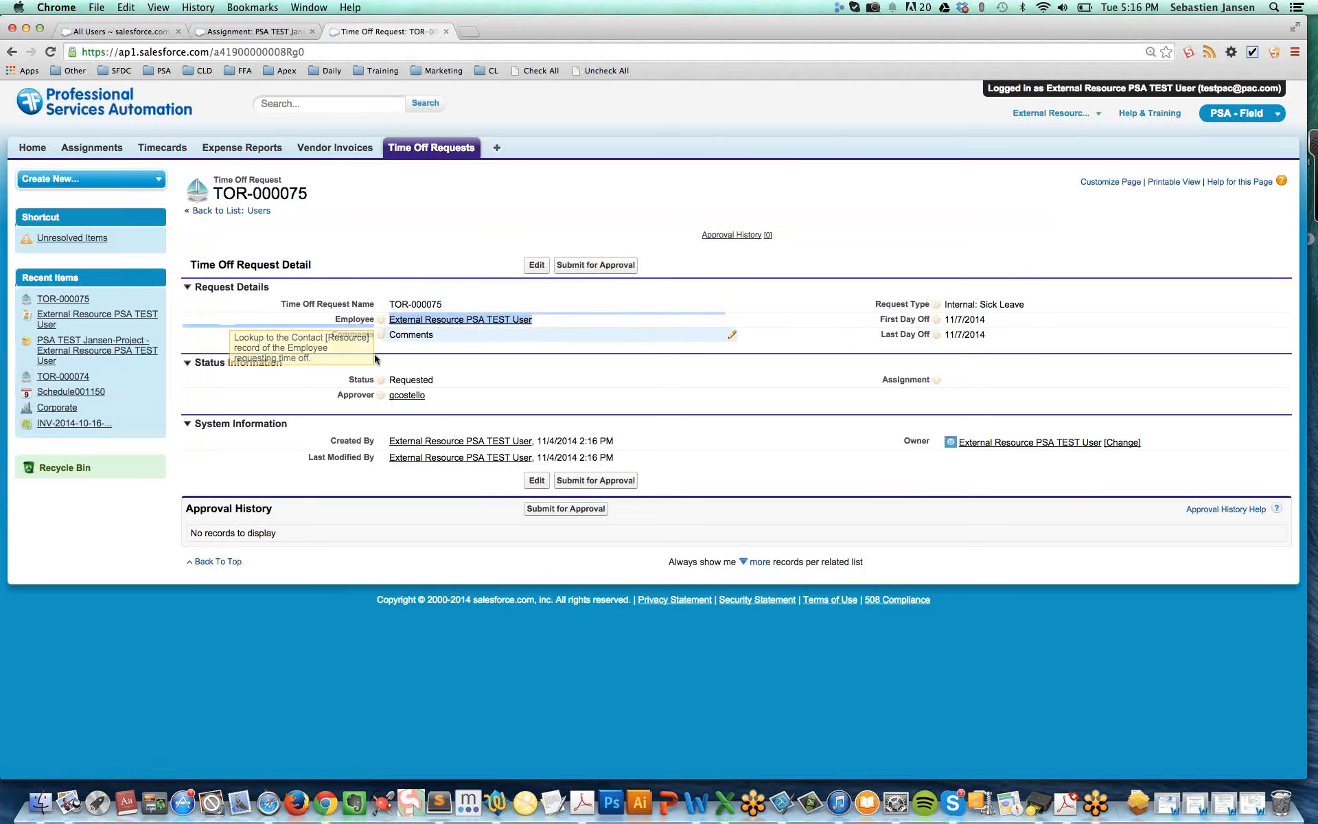
pyautogui.doubleClick(410, 334)
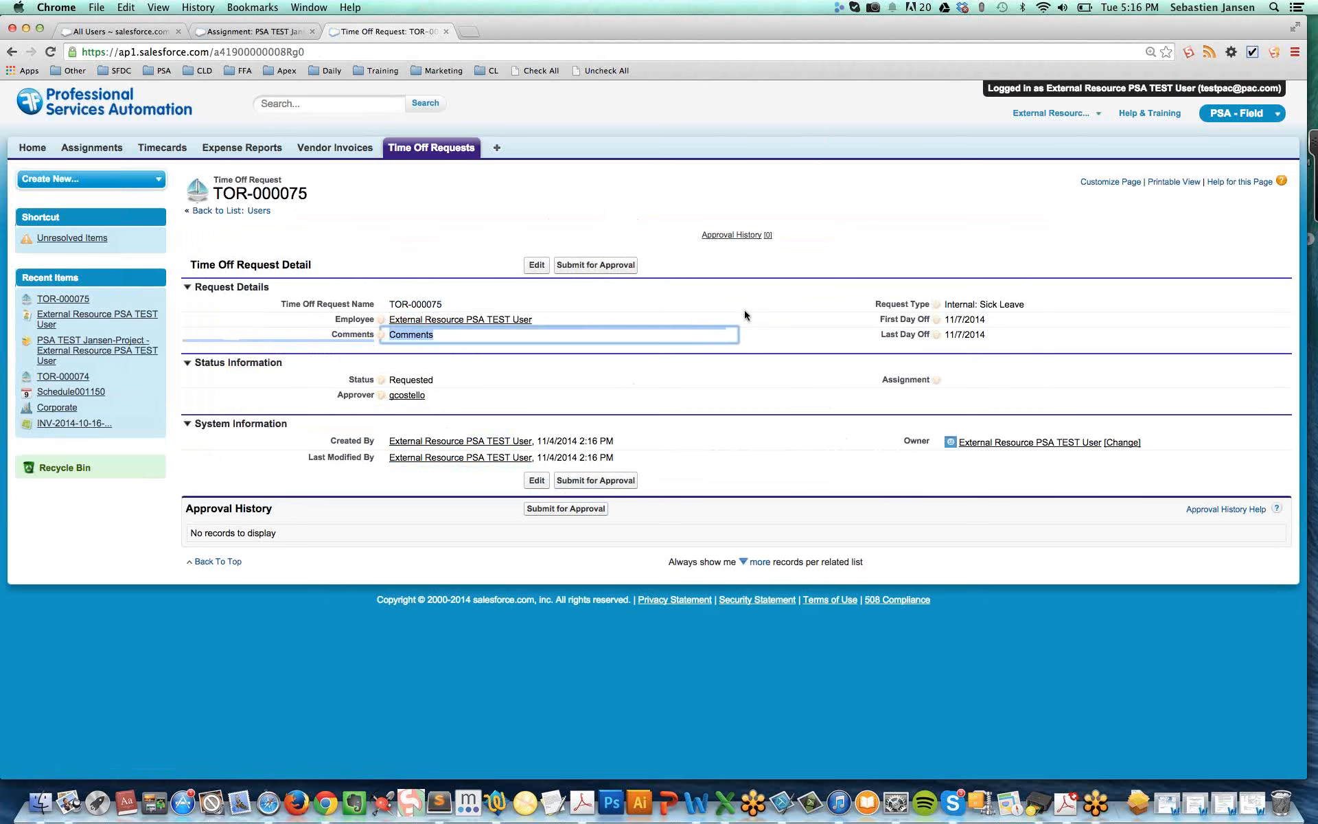
# Check the approval history and approver of the time off request and submit it for approval
pyautogui.click(585, 266)
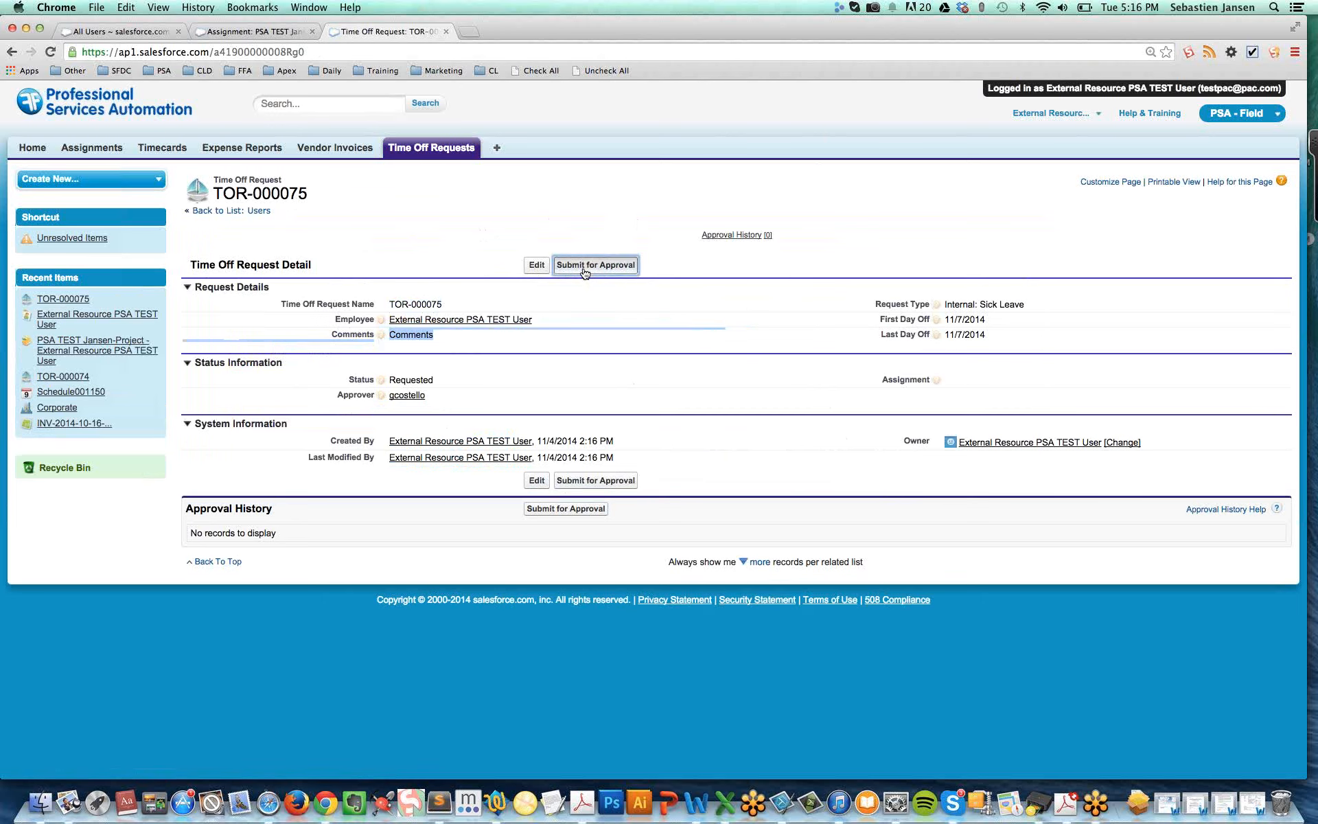
pyautogui.doubleClick(588, 495)
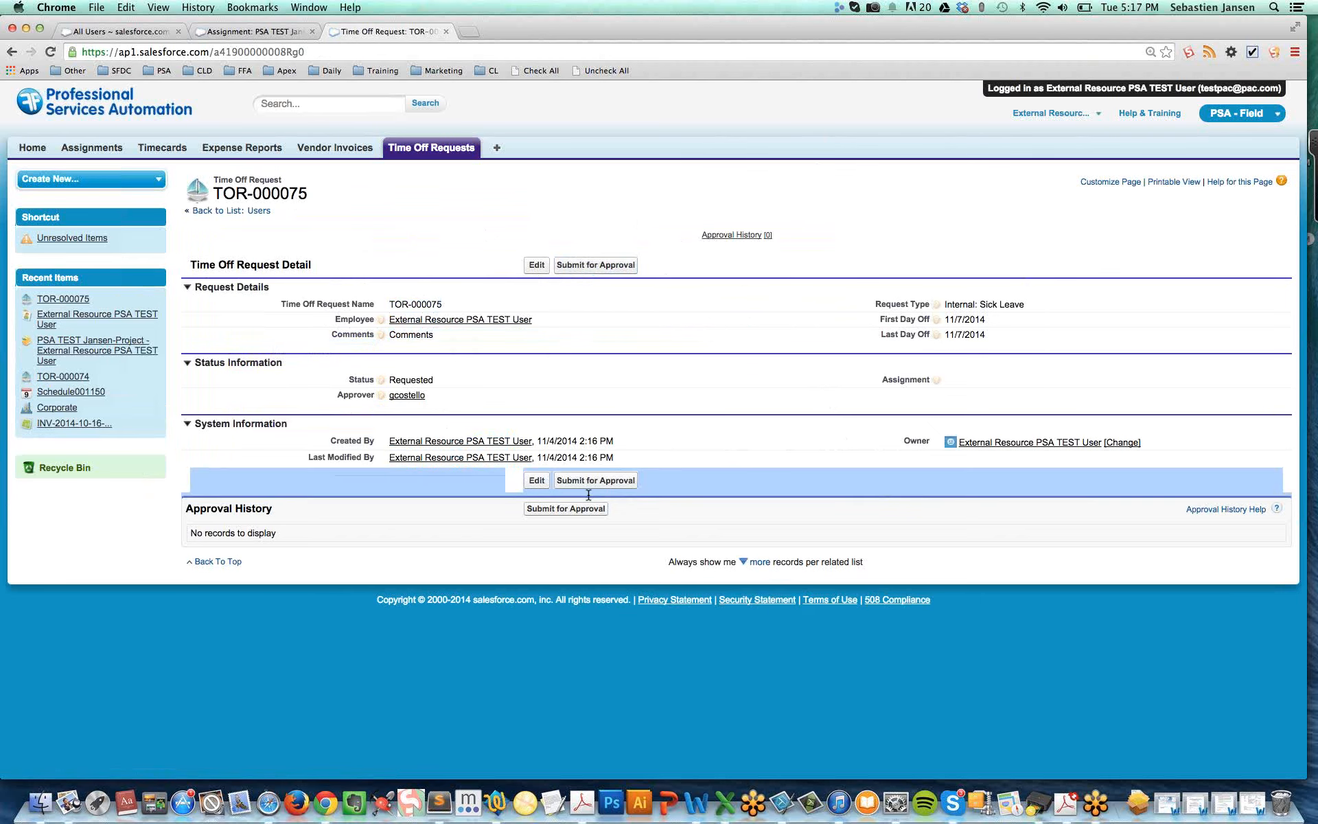
pyautogui.moveTo(588, 495); pyautogui.dragTo(650, 558)
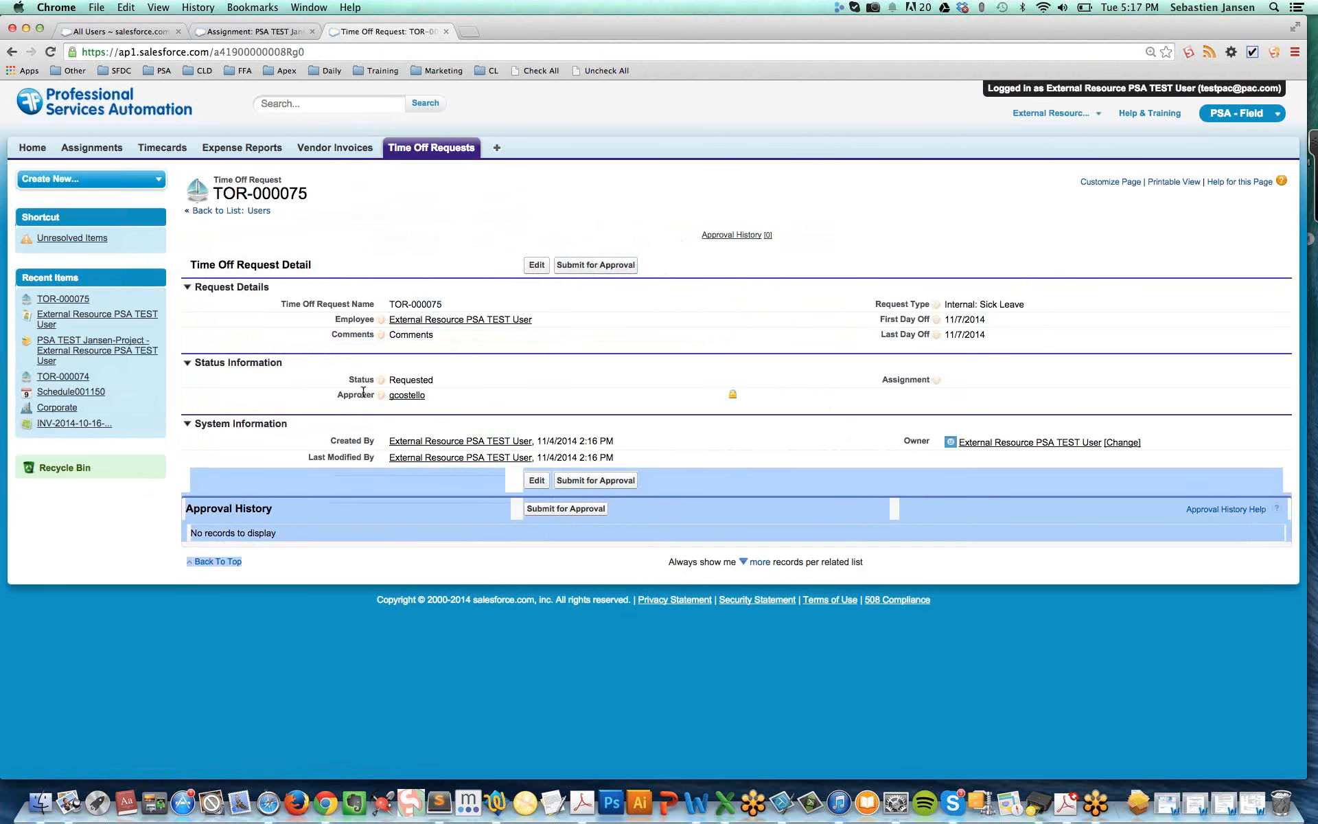
pyautogui.moveTo(337, 394); pyautogui.dragTo(377, 393)
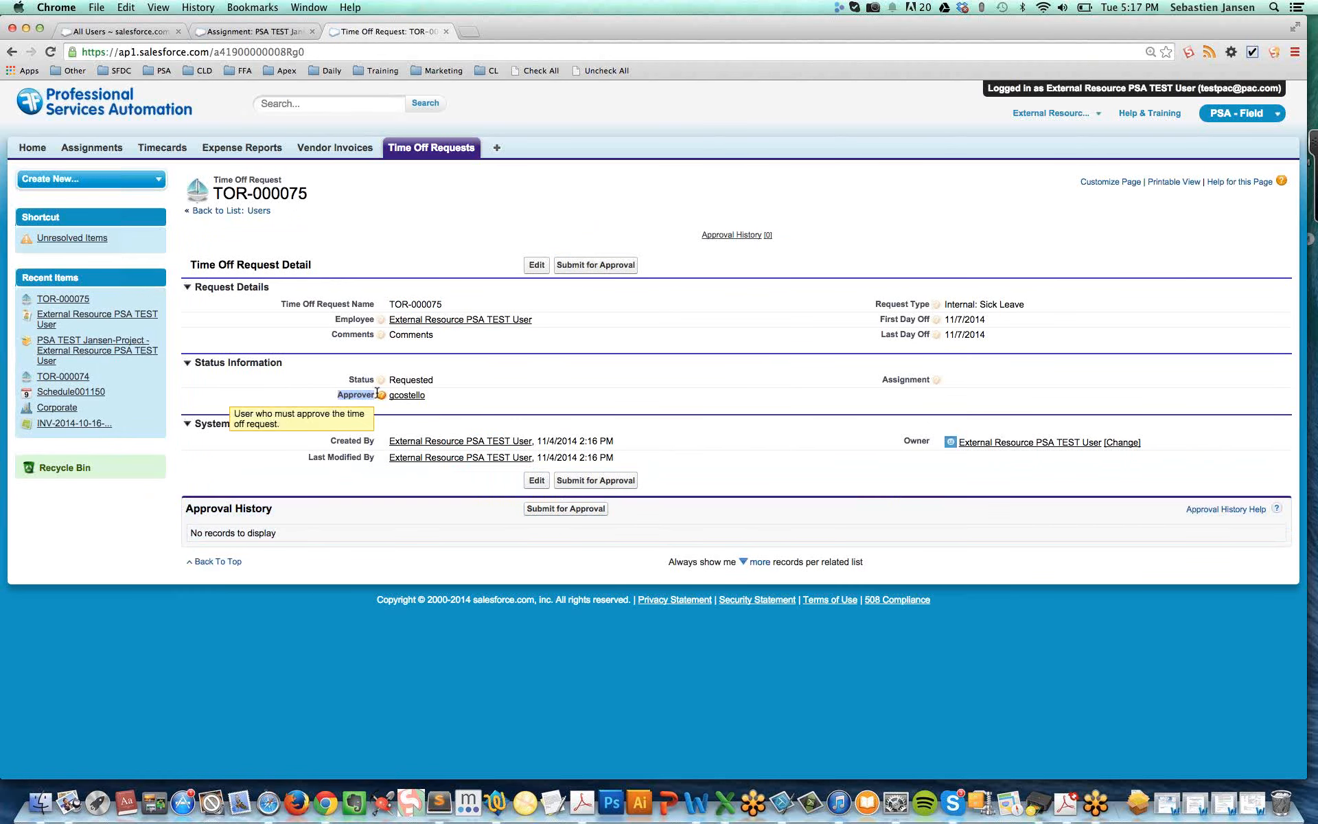
pyautogui.click(592, 272)
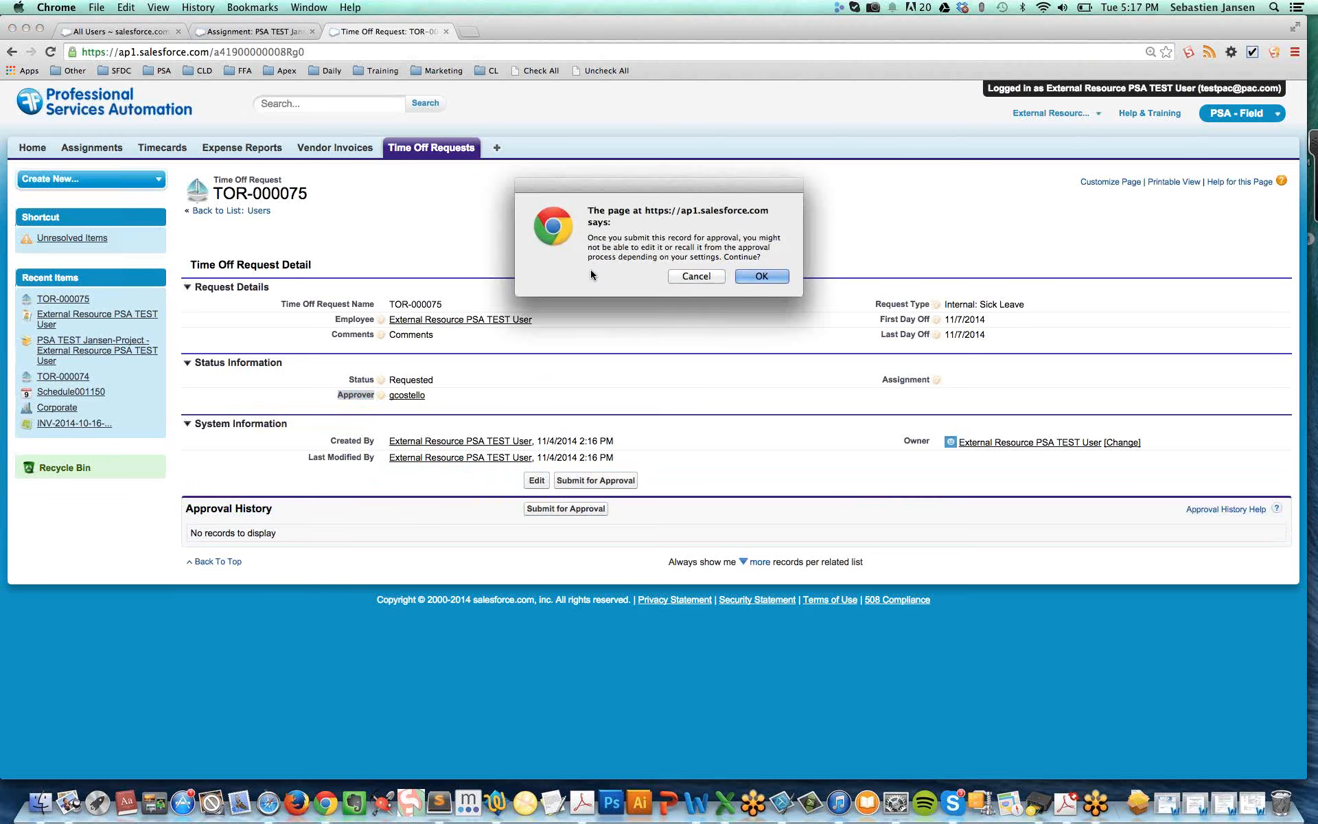
pyautogui.click(777, 277)
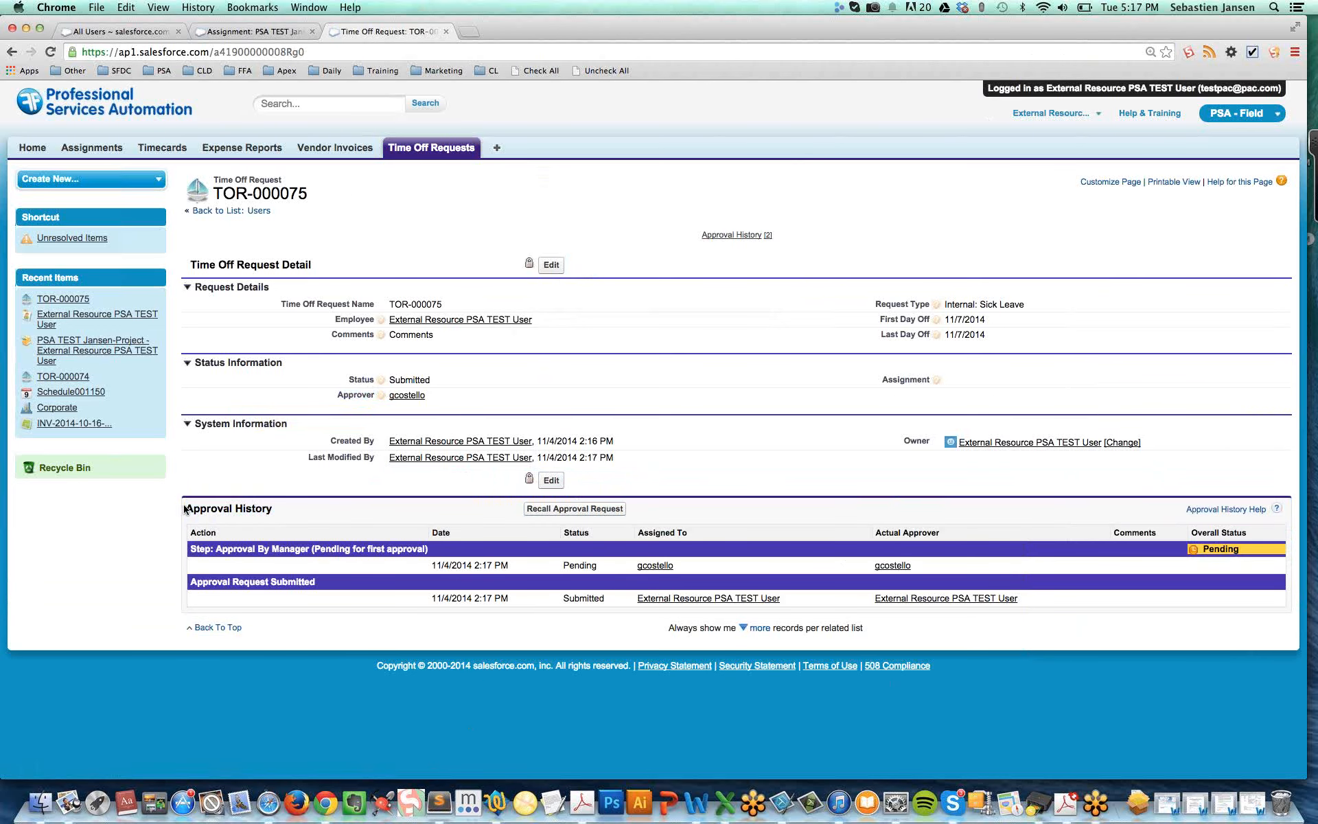
# Review the approval history and the assigned approver of the submitted time off request
pyautogui.moveTo(185, 508); pyautogui.dragTo(280, 514)
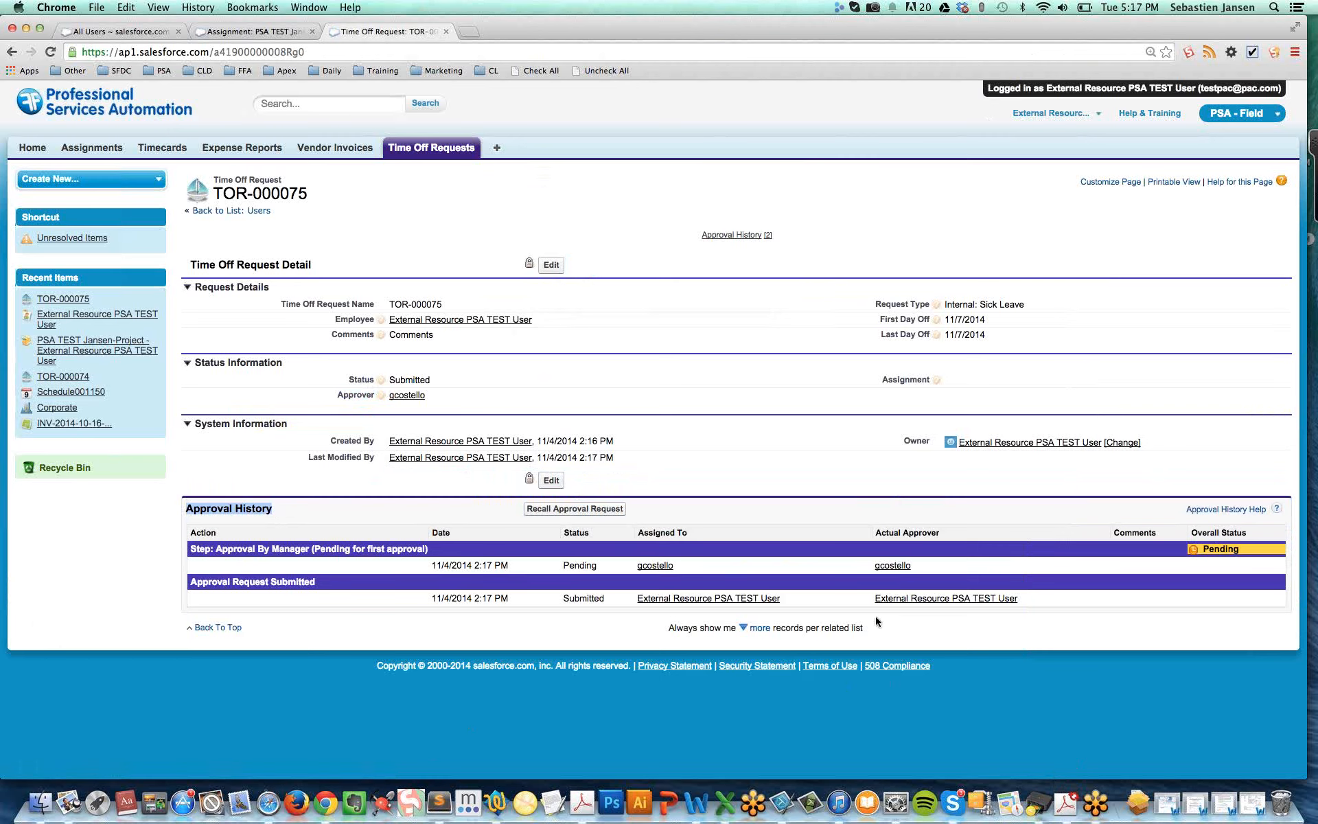
pyautogui.moveTo(686, 565); pyautogui.dragTo(629, 565)
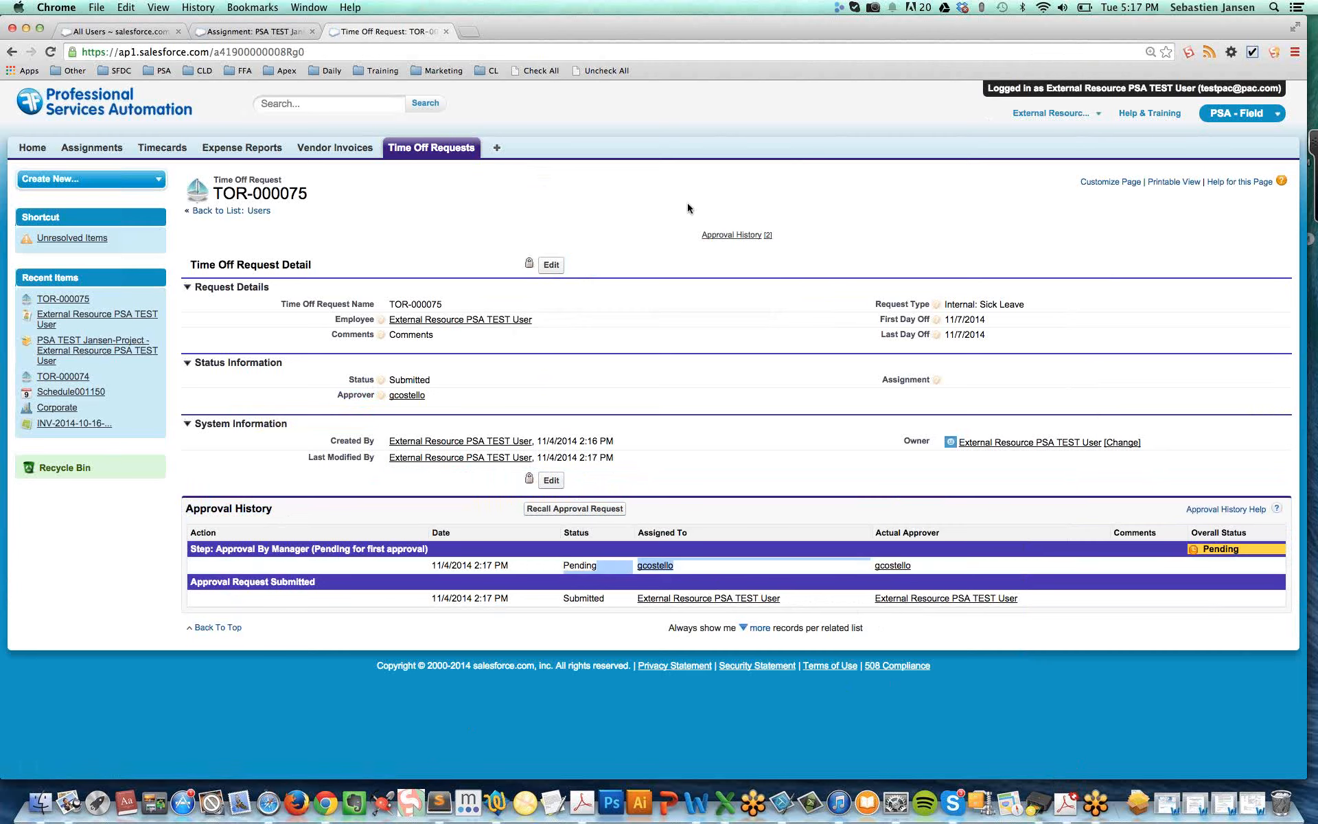
# Switch to the approver's browser window and list all time off requests
pyautogui.press('super+grave')
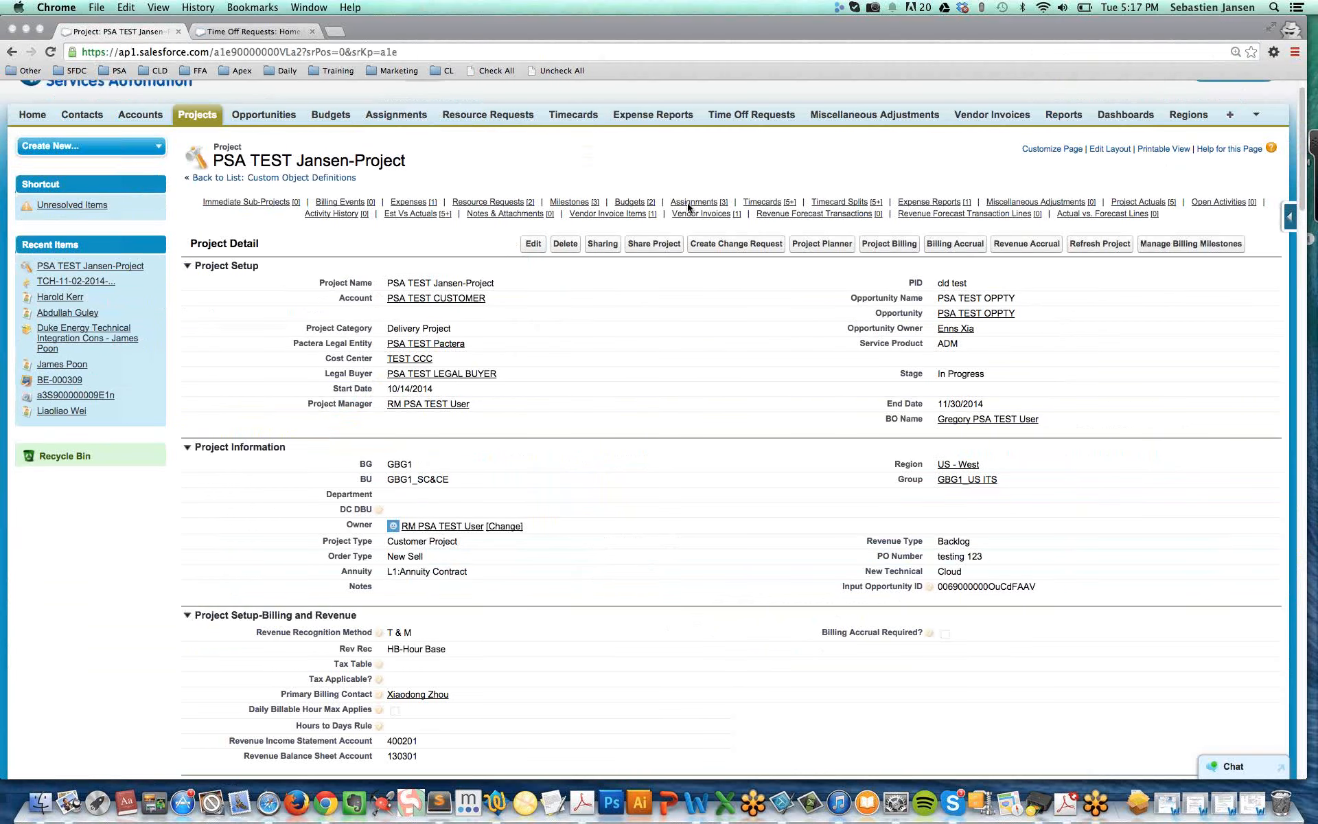
pyautogui.click(688, 204)
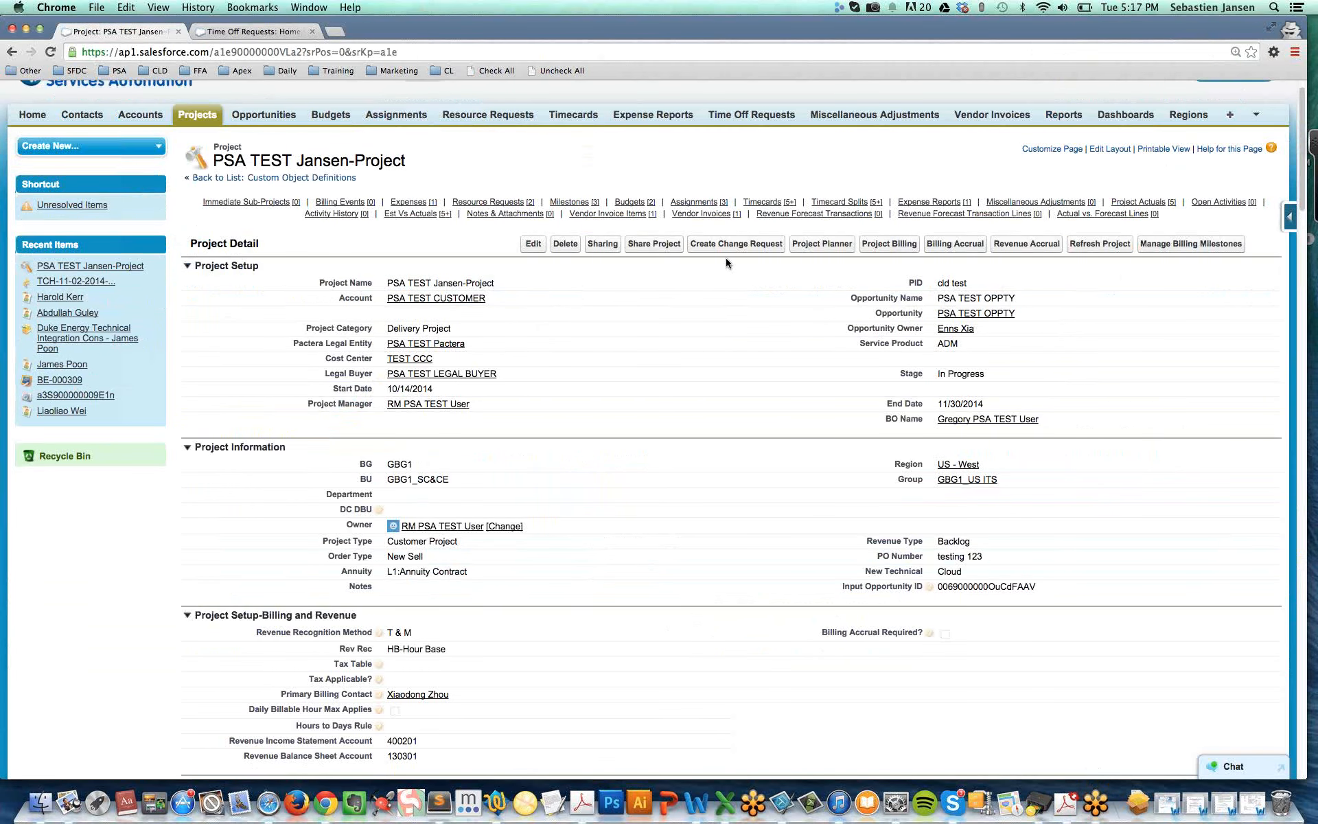
pyautogui.scroll(1, 726, 263)
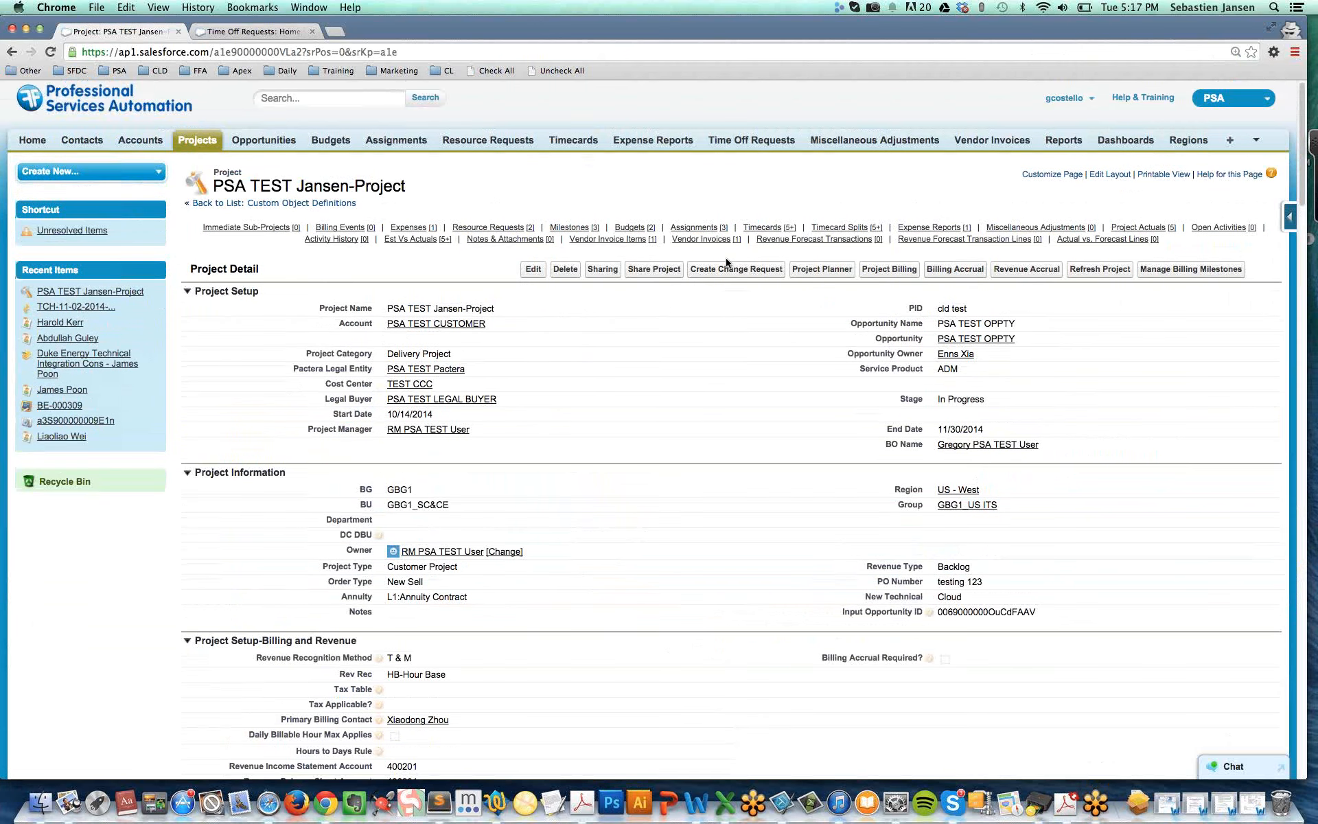
pyautogui.scroll(1, 726, 262)
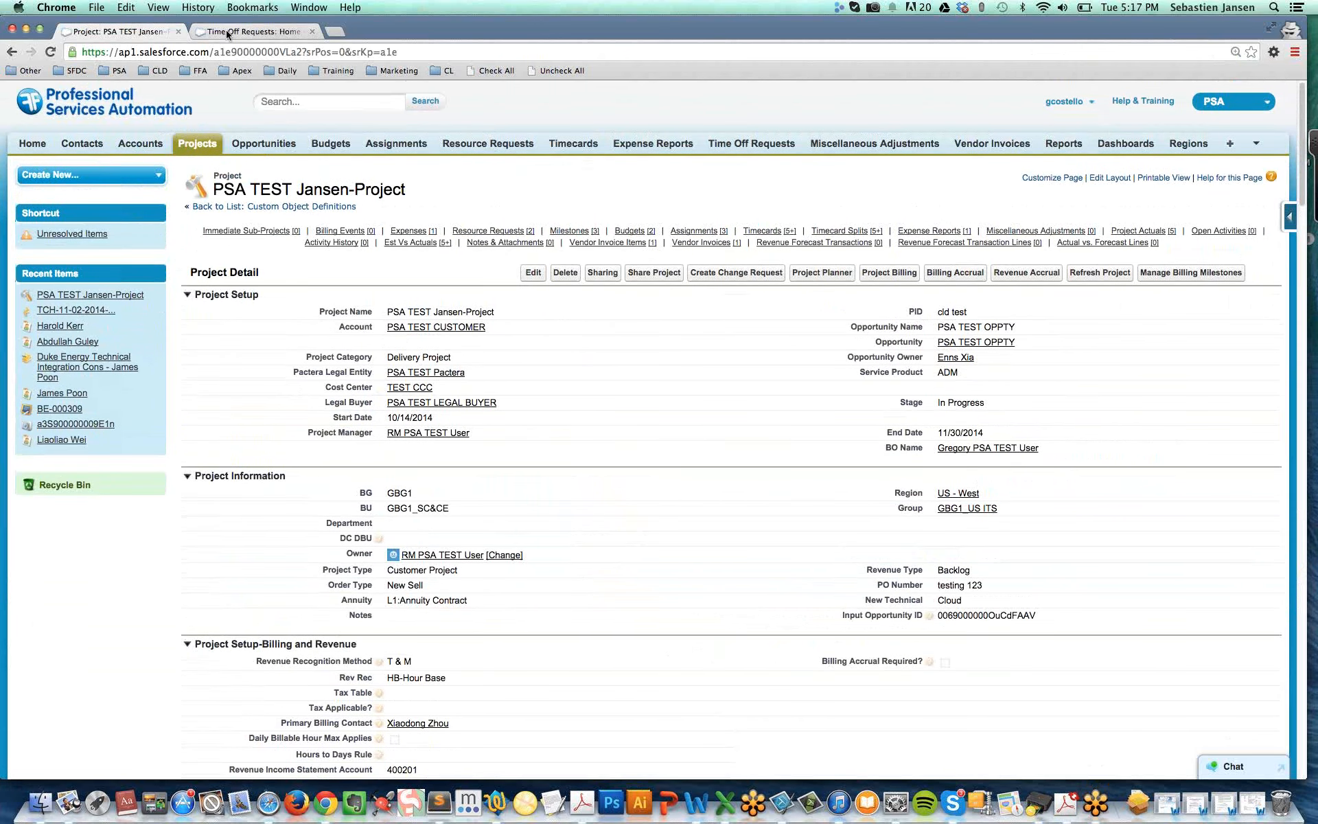
pyautogui.click(227, 35)
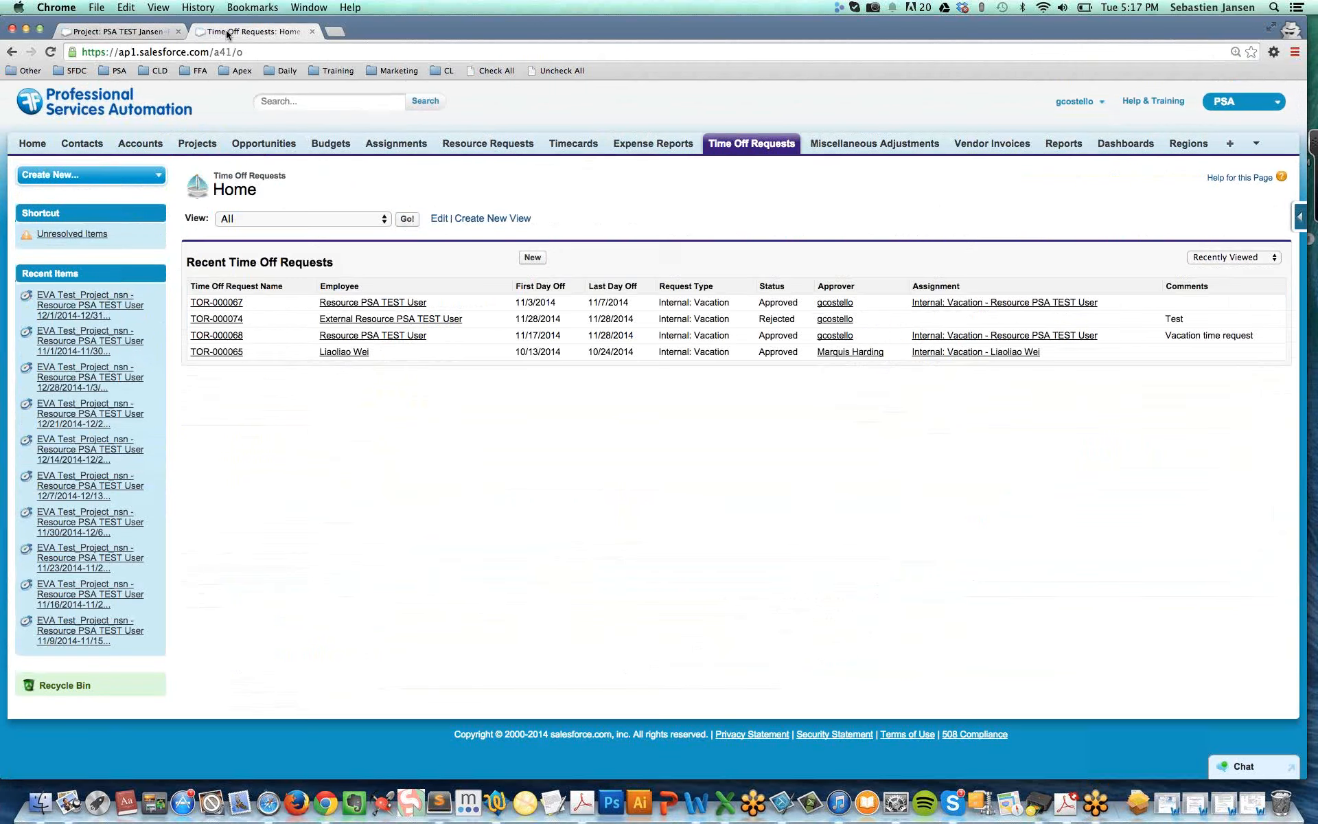
pyautogui.click(409, 219)
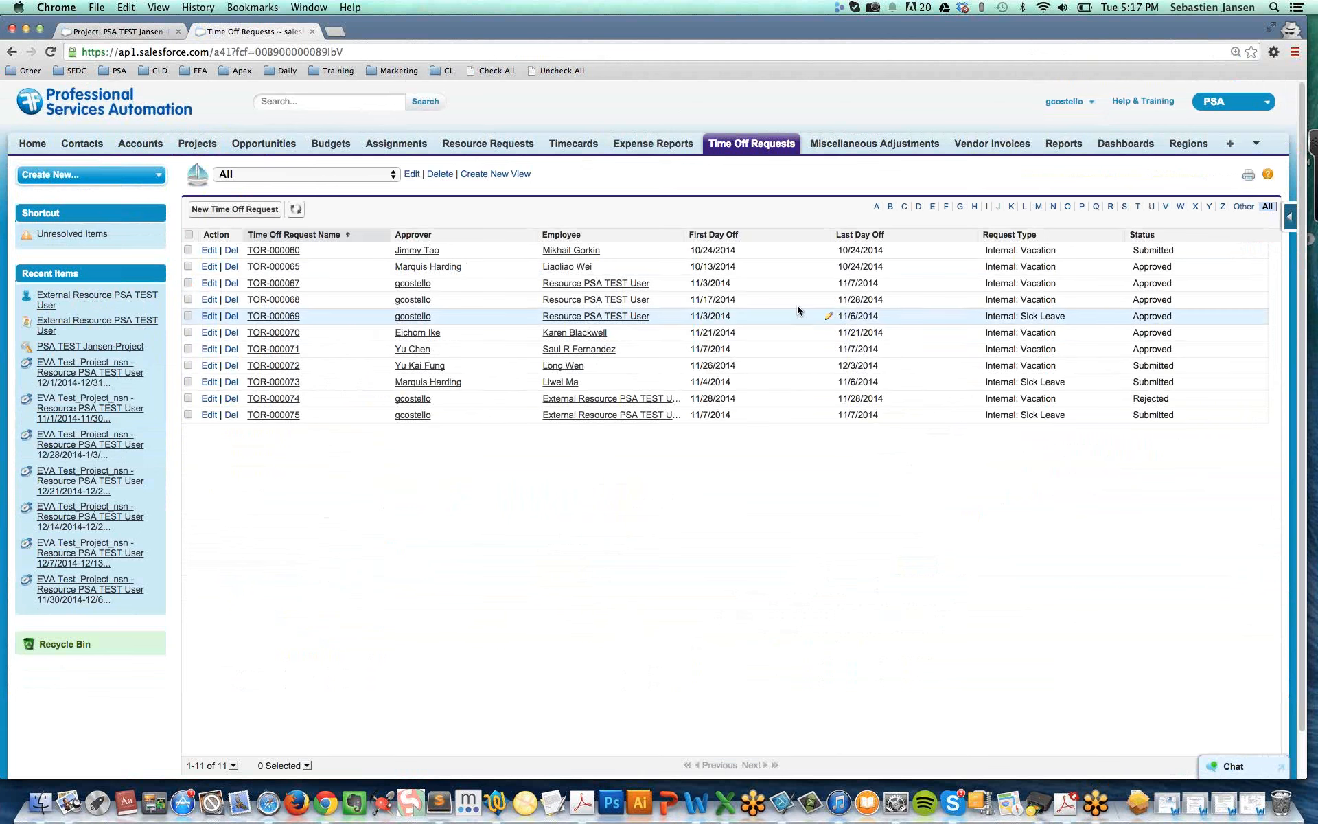
# View the sick leave request starting 11/3/2014 and return to the list of all time off requests
pyautogui.click(271, 317)
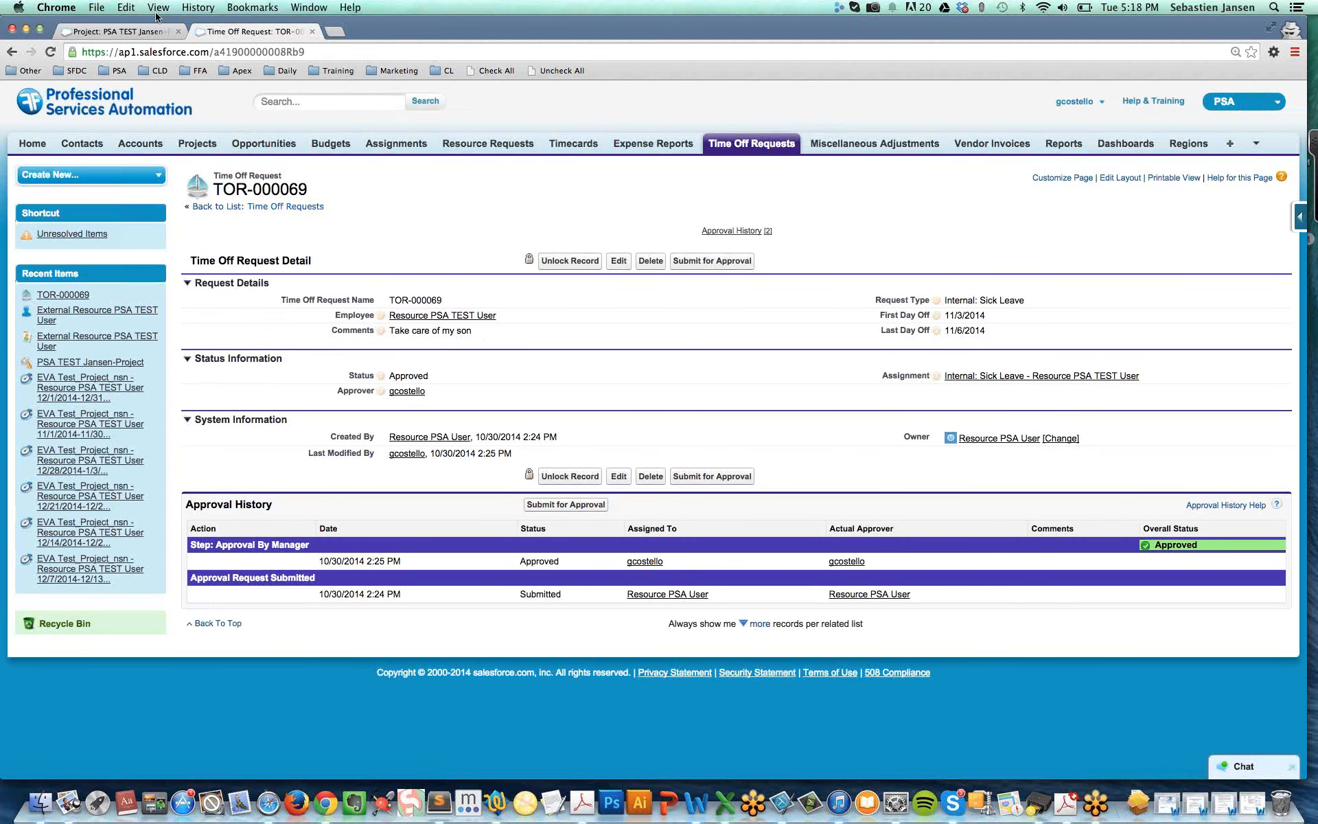
pyautogui.click(11, 52)
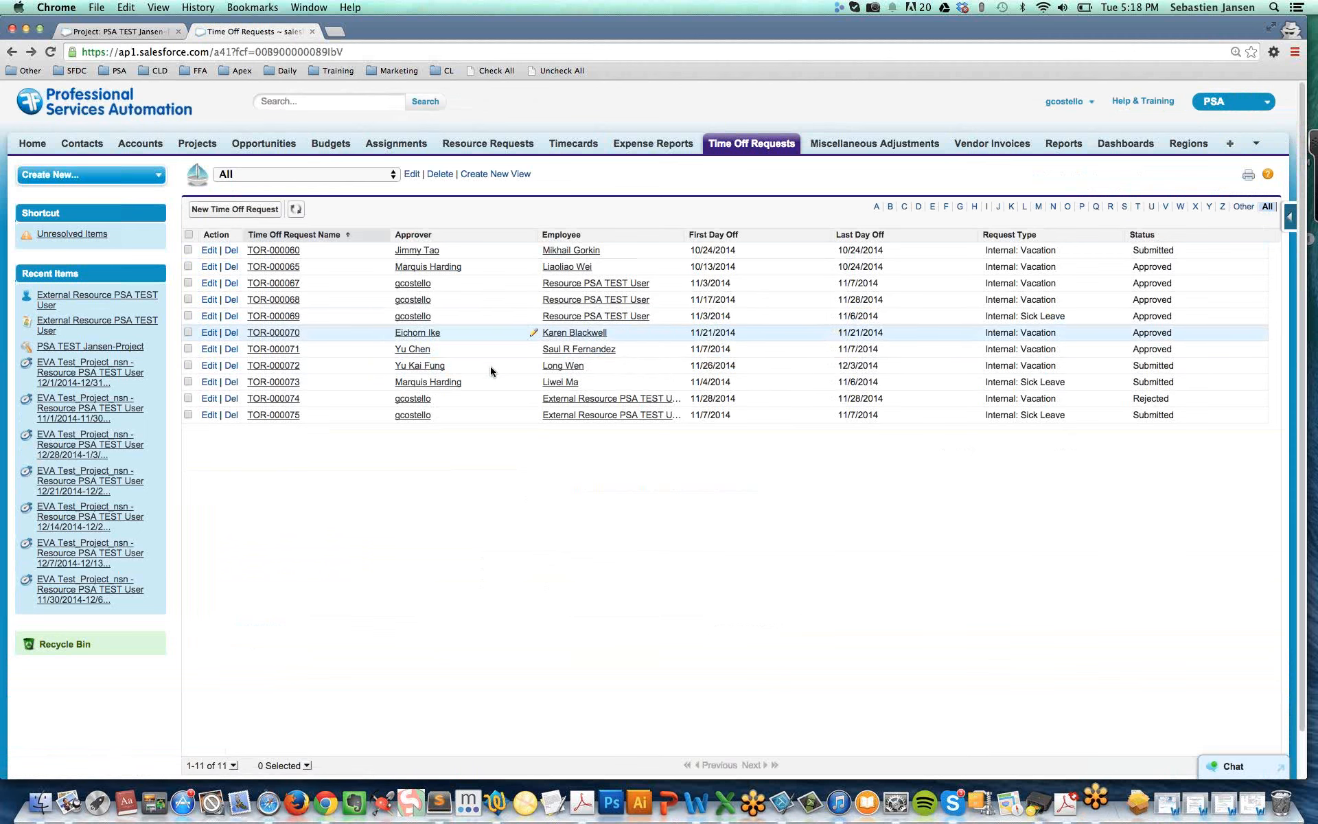
# Open the external resource's sick leave request for 11/7/2014 and approve it
pyautogui.click(263, 414)
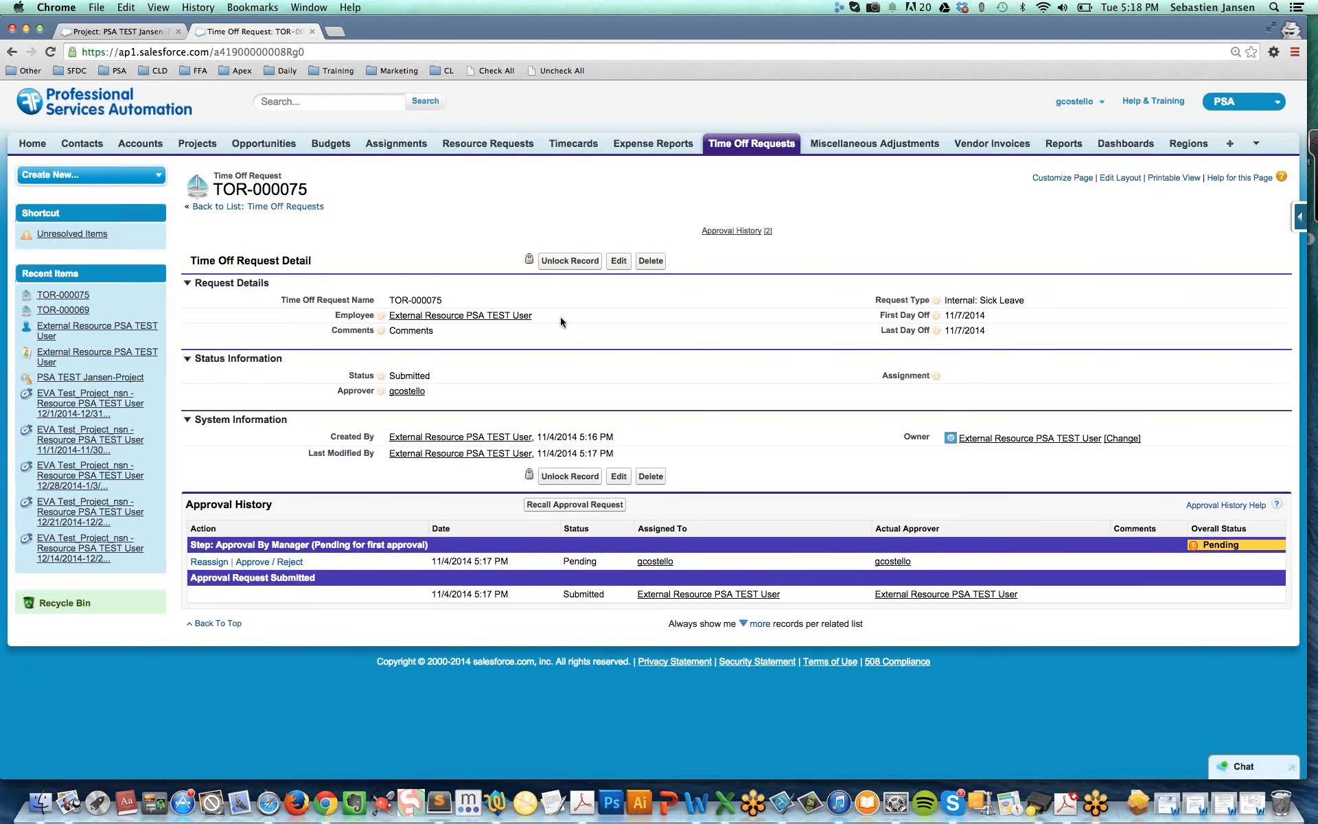
pyautogui.moveTo(560, 322); pyautogui.dragTo(449, 321)
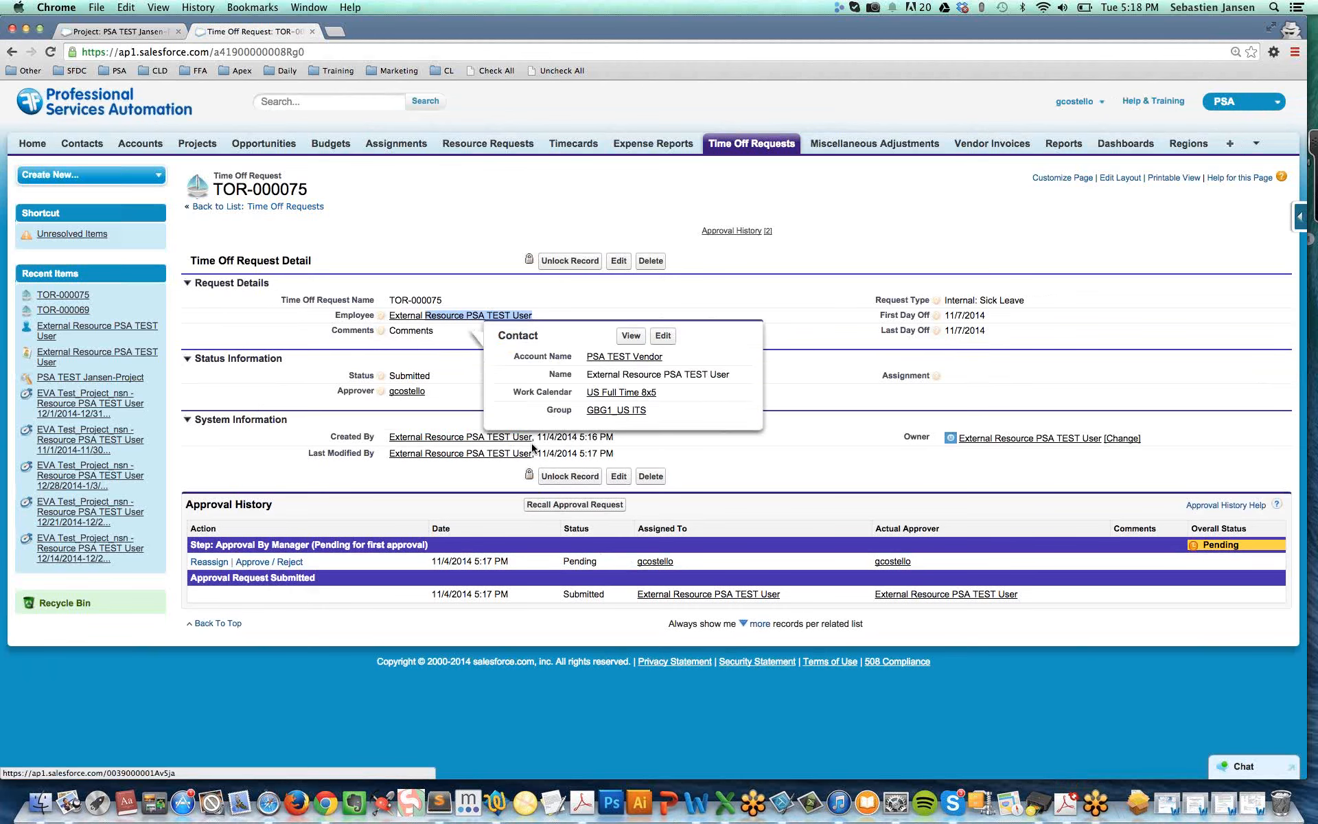
pyautogui.click(278, 564)
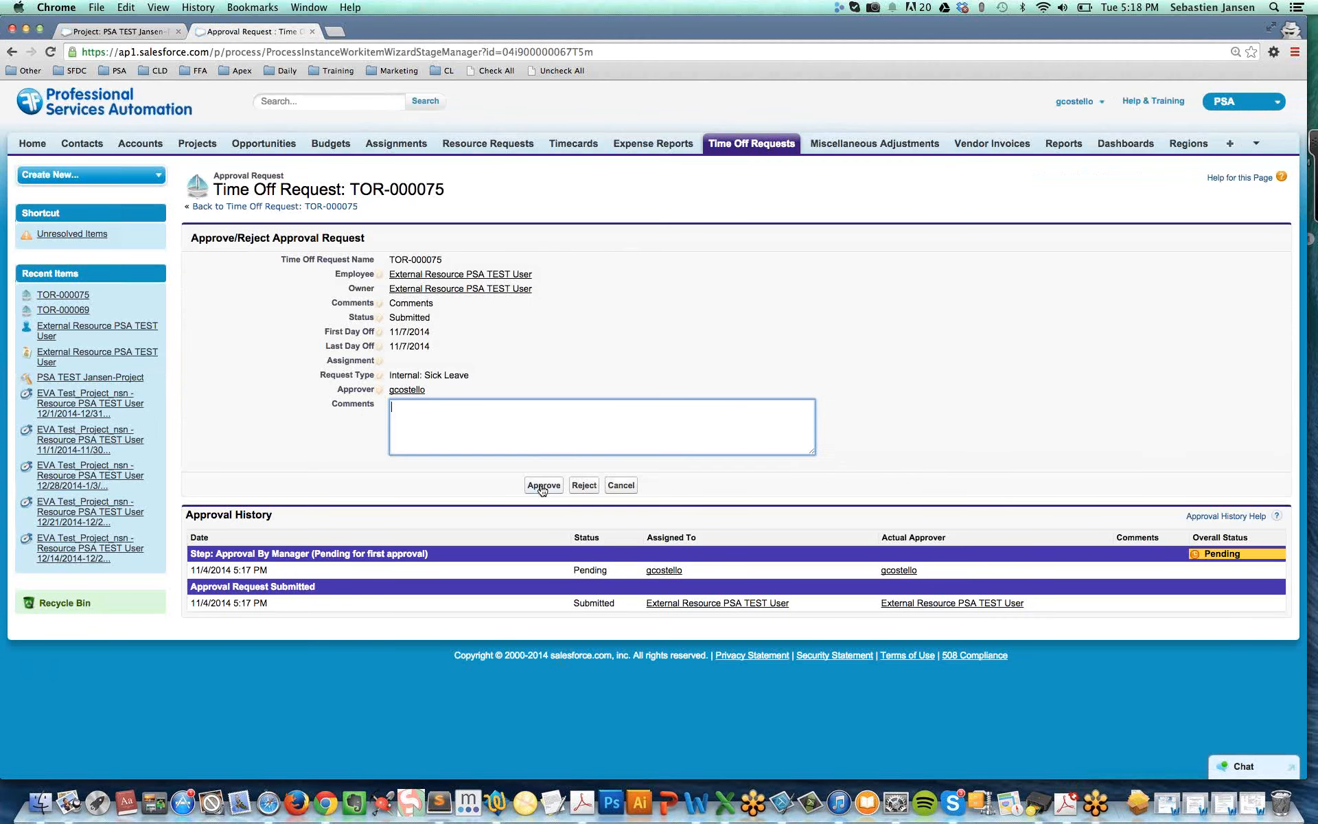
pyautogui.click(542, 485)
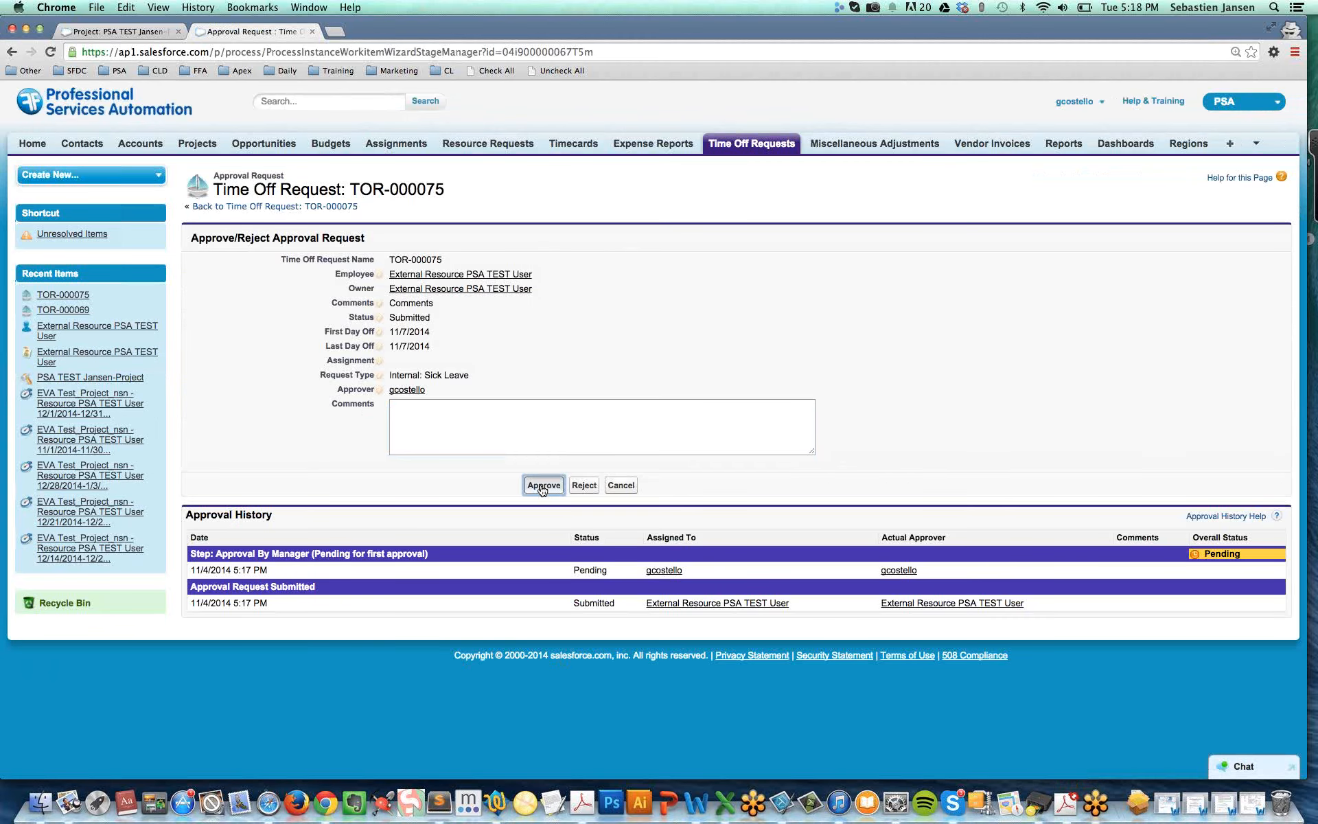
pyautogui.click(543, 485)
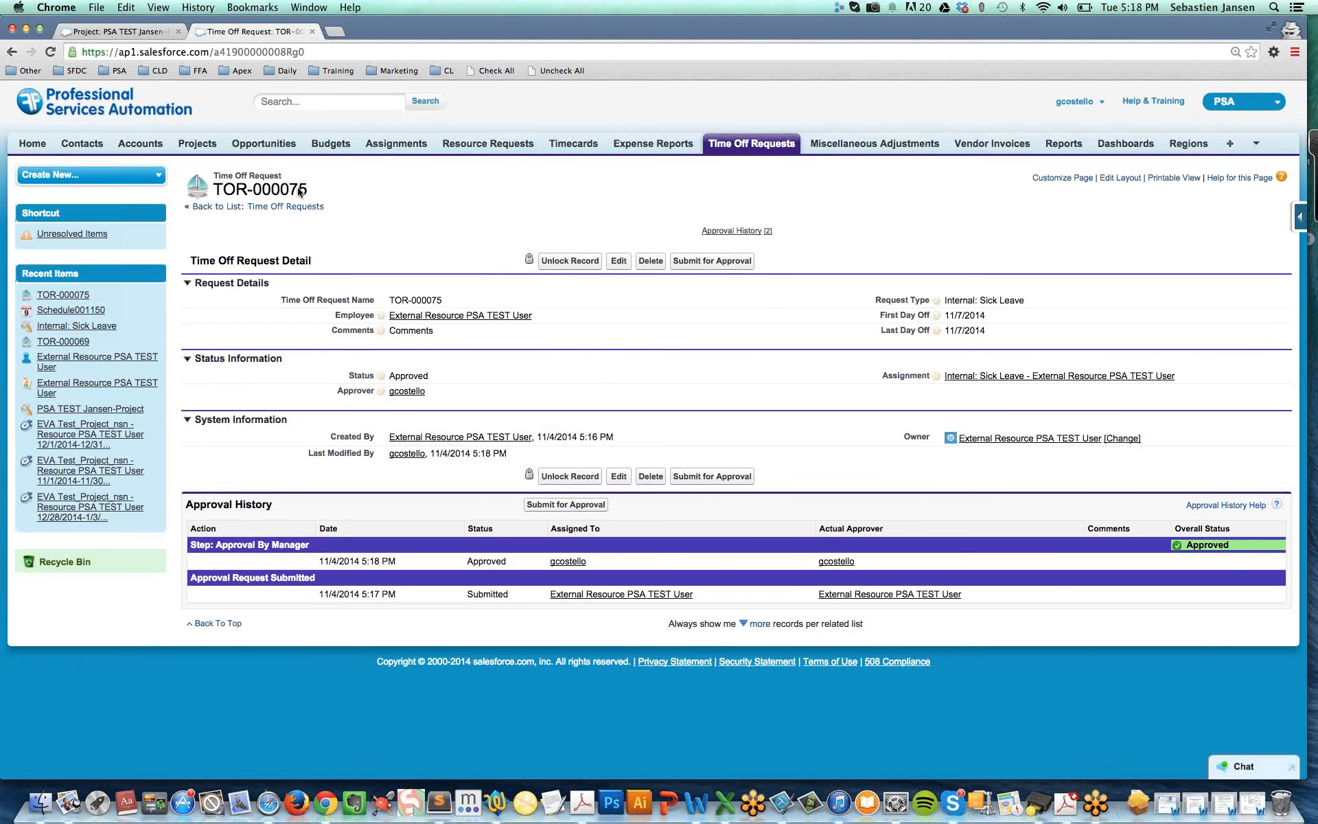
# Return to the external resource's window, reload the time off request, and check its status, assignment and first day off
pyautogui.press('super+grave')
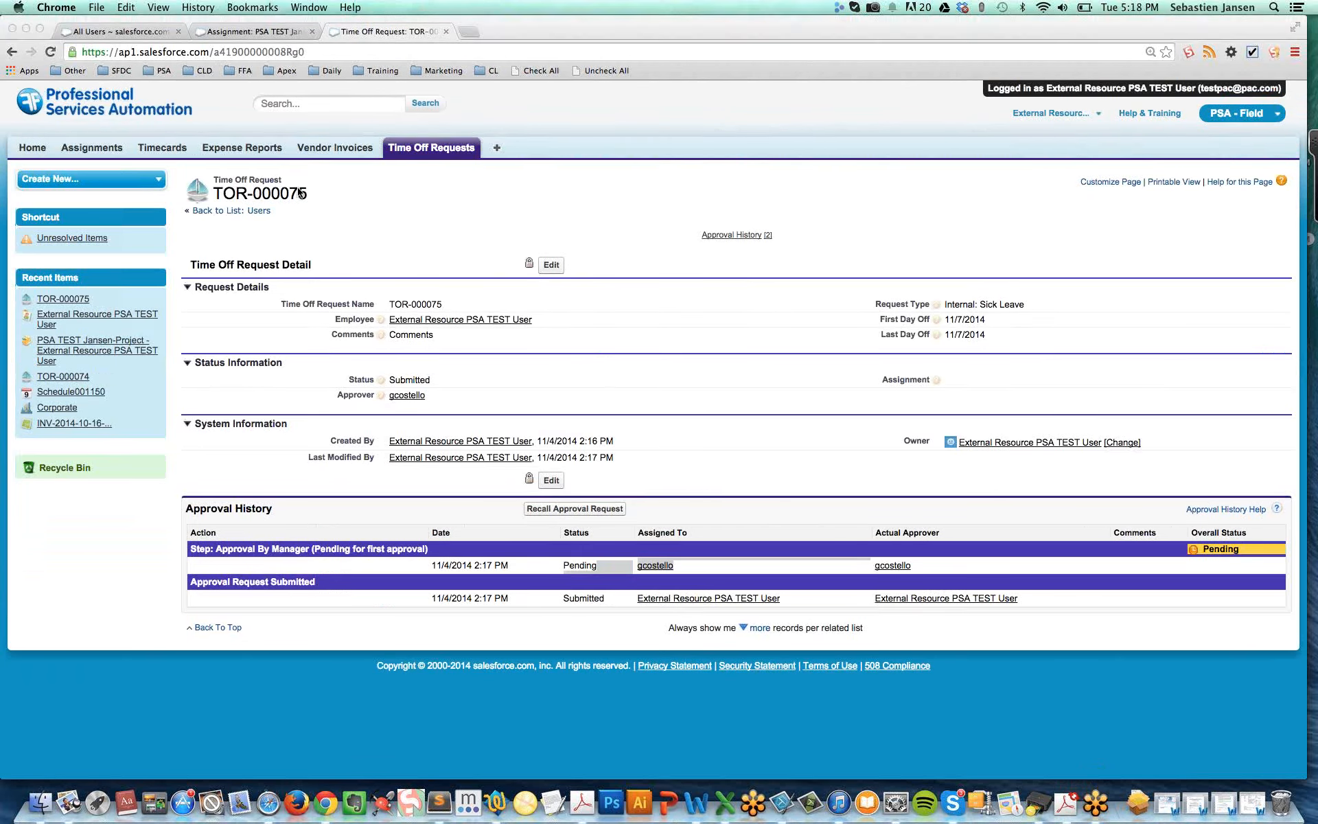
pyautogui.click(49, 53)
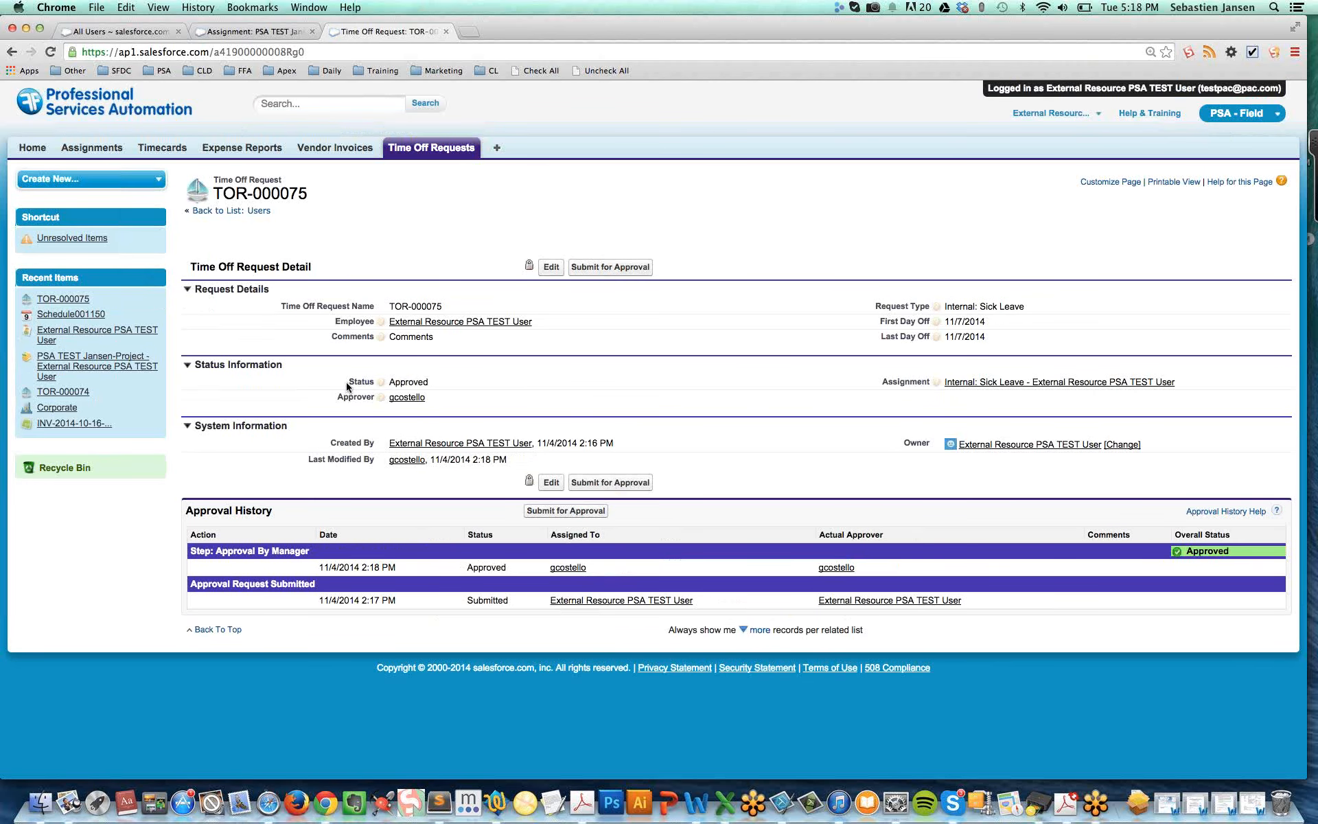
pyautogui.moveTo(349, 385); pyautogui.dragTo(438, 383)
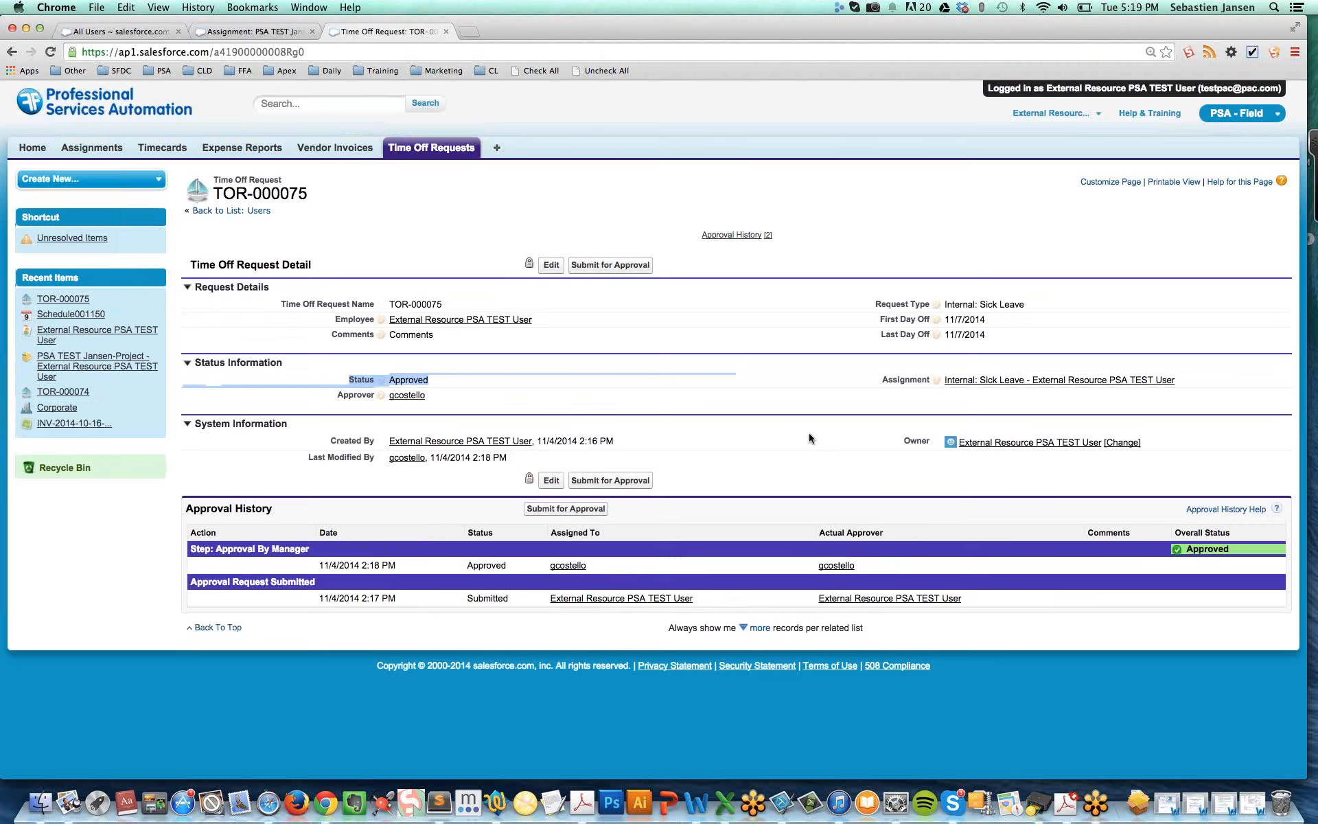
pyautogui.moveTo(880, 380); pyautogui.dragTo(1183, 380)
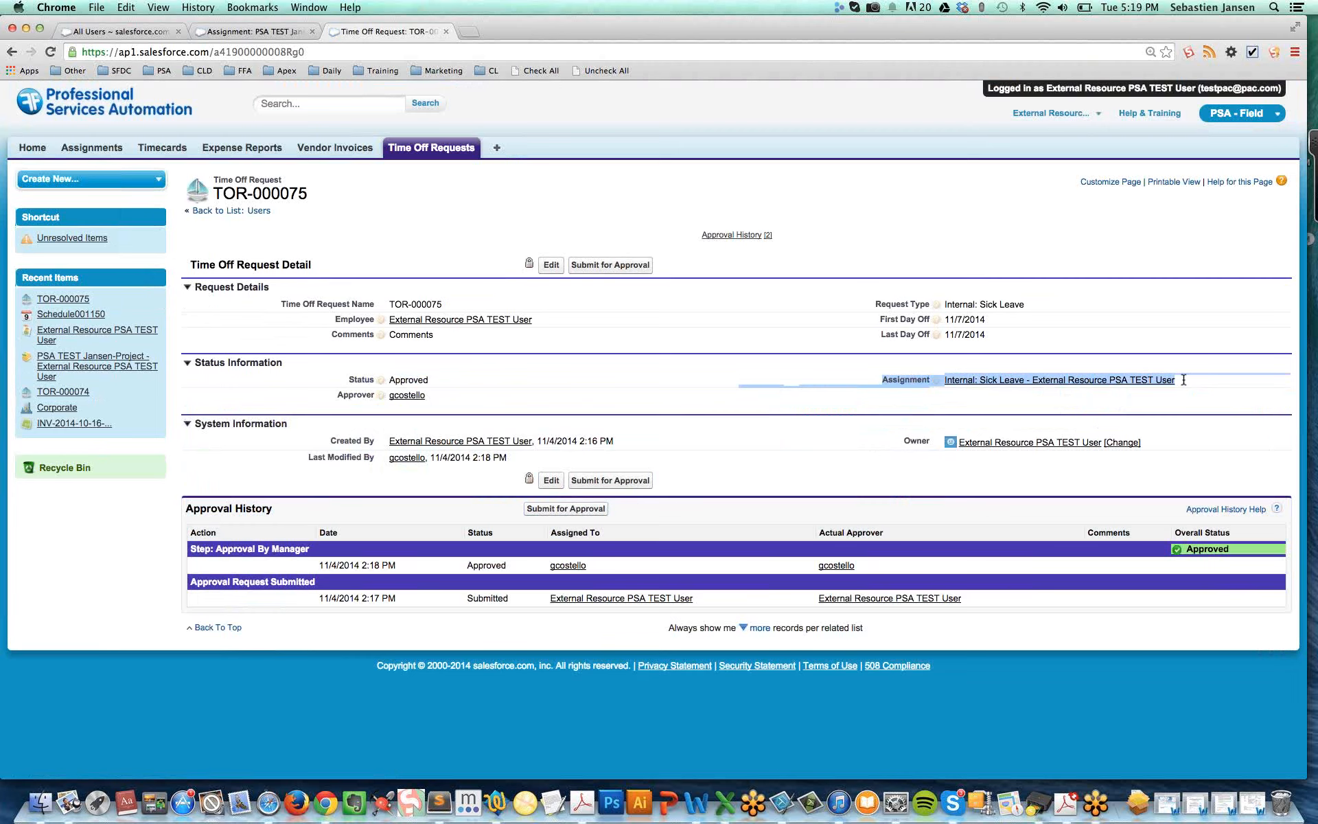
pyautogui.moveTo(988, 319); pyautogui.dragTo(944, 320)
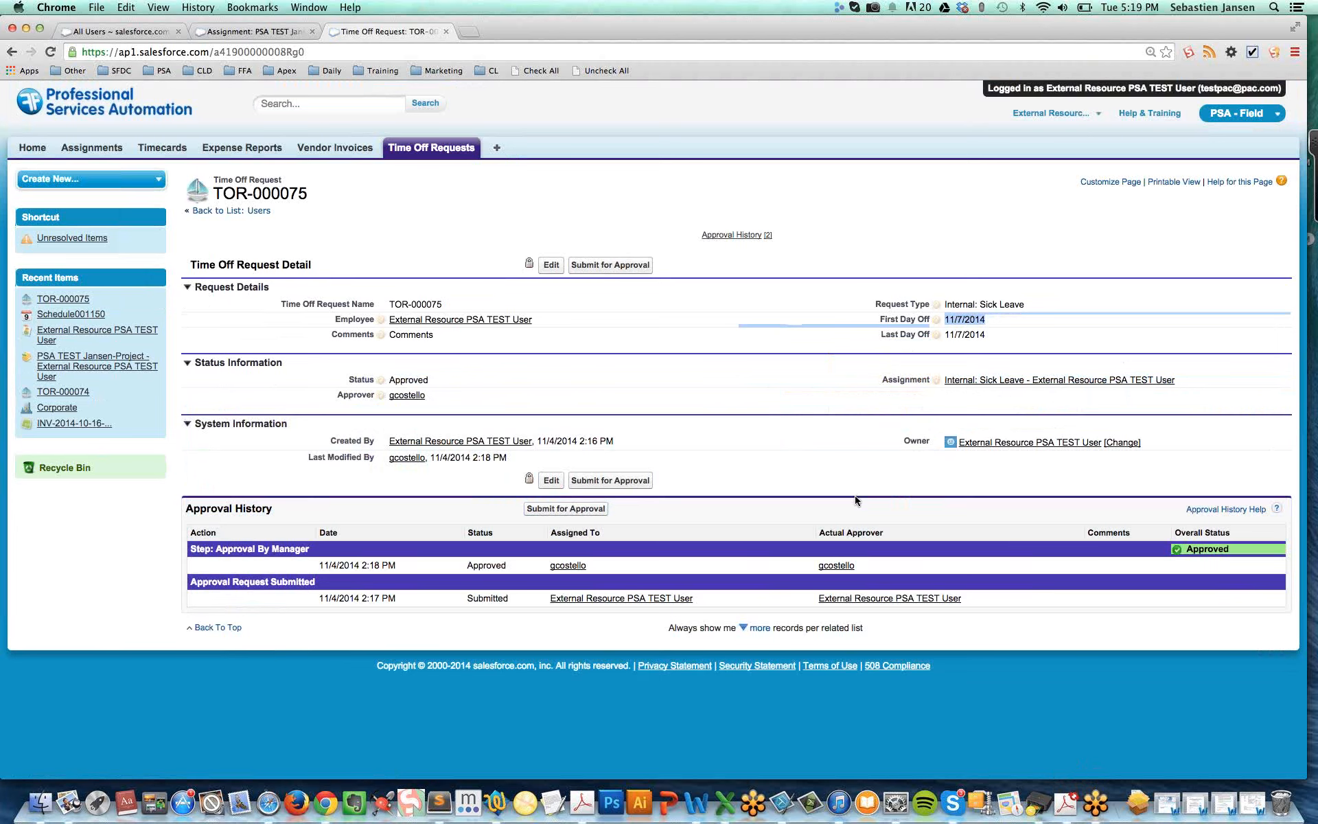
pyautogui.click(1306, 52)
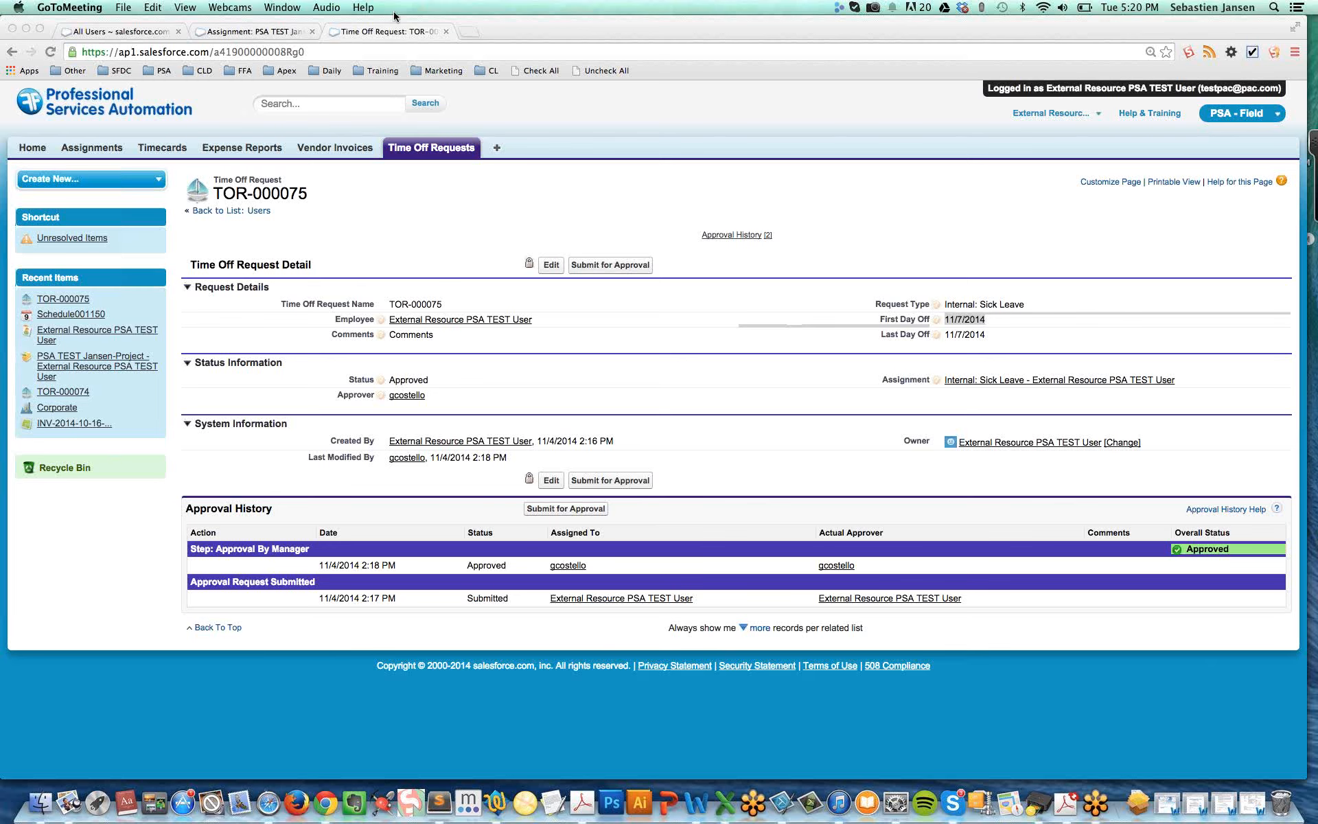
pyautogui.press('super+Tab')
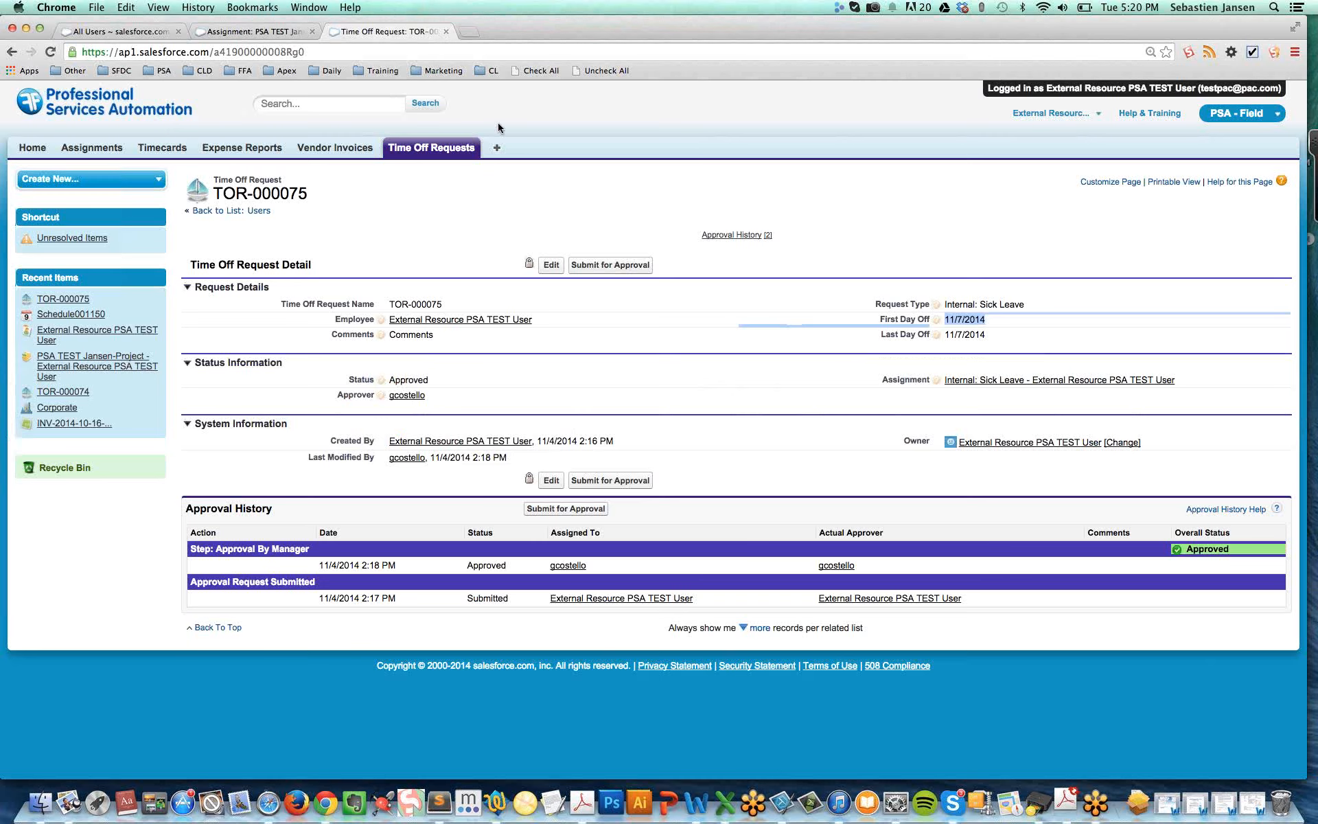
# In the approver's window, start logging a timecard and bring up the project/assignment lookup for the first line
pyautogui.press('super+grave')
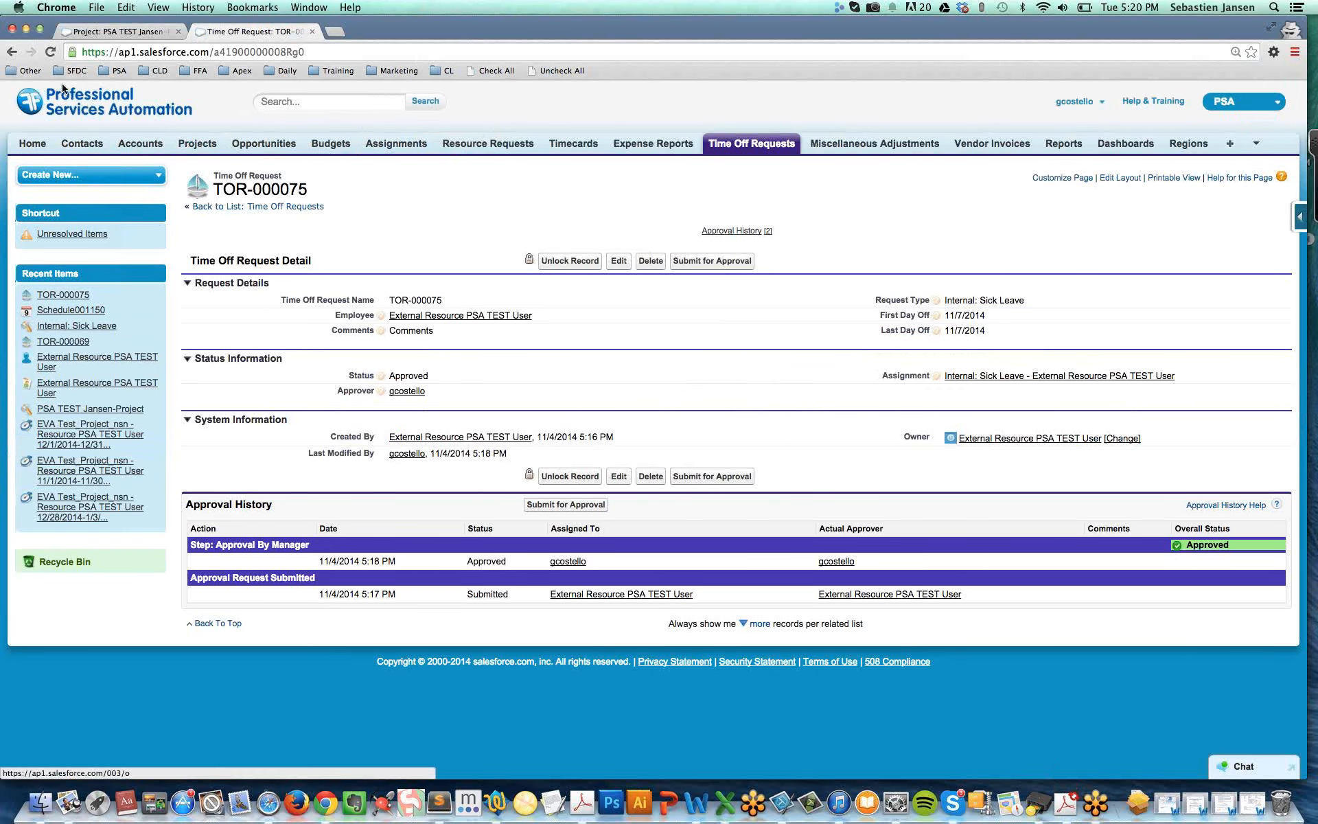
pyautogui.click(33, 145)
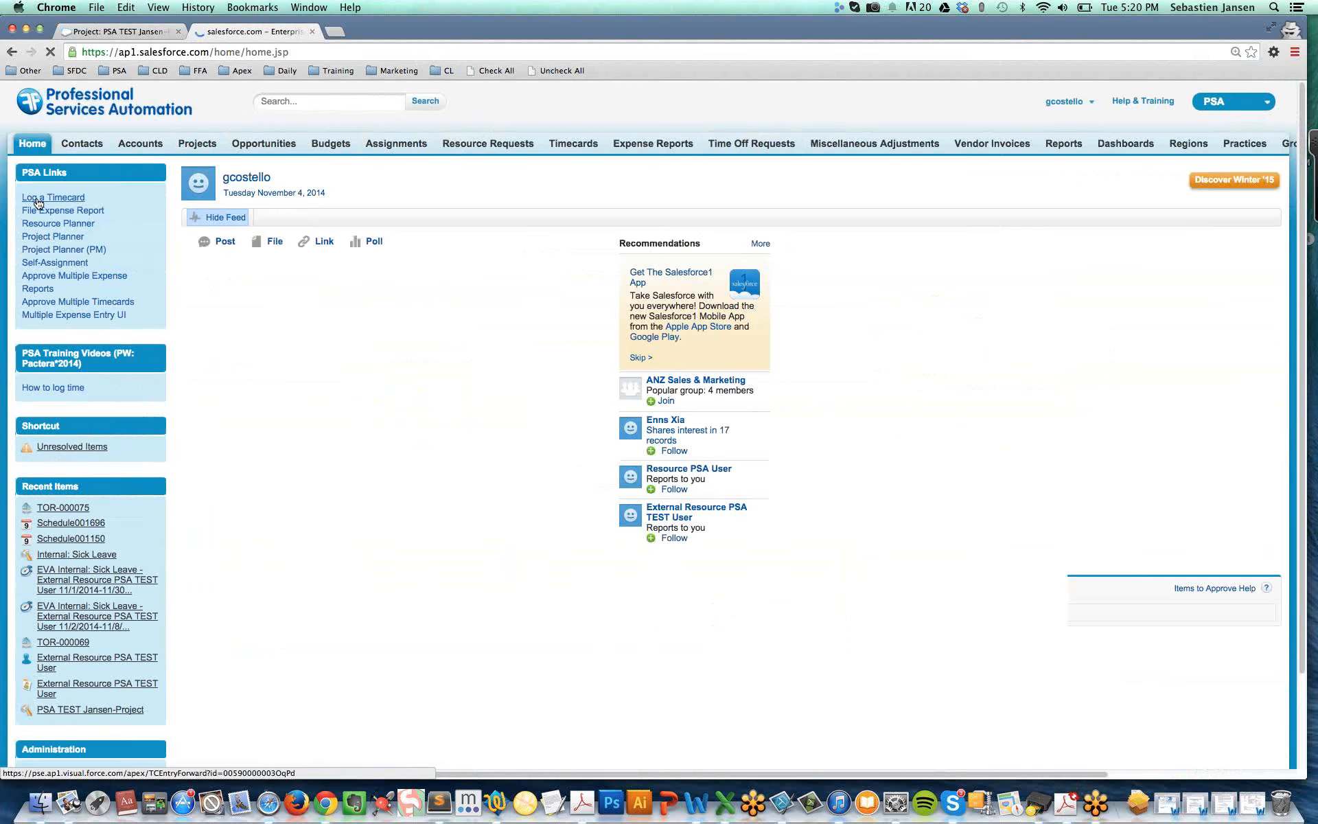
pyautogui.click(39, 198)
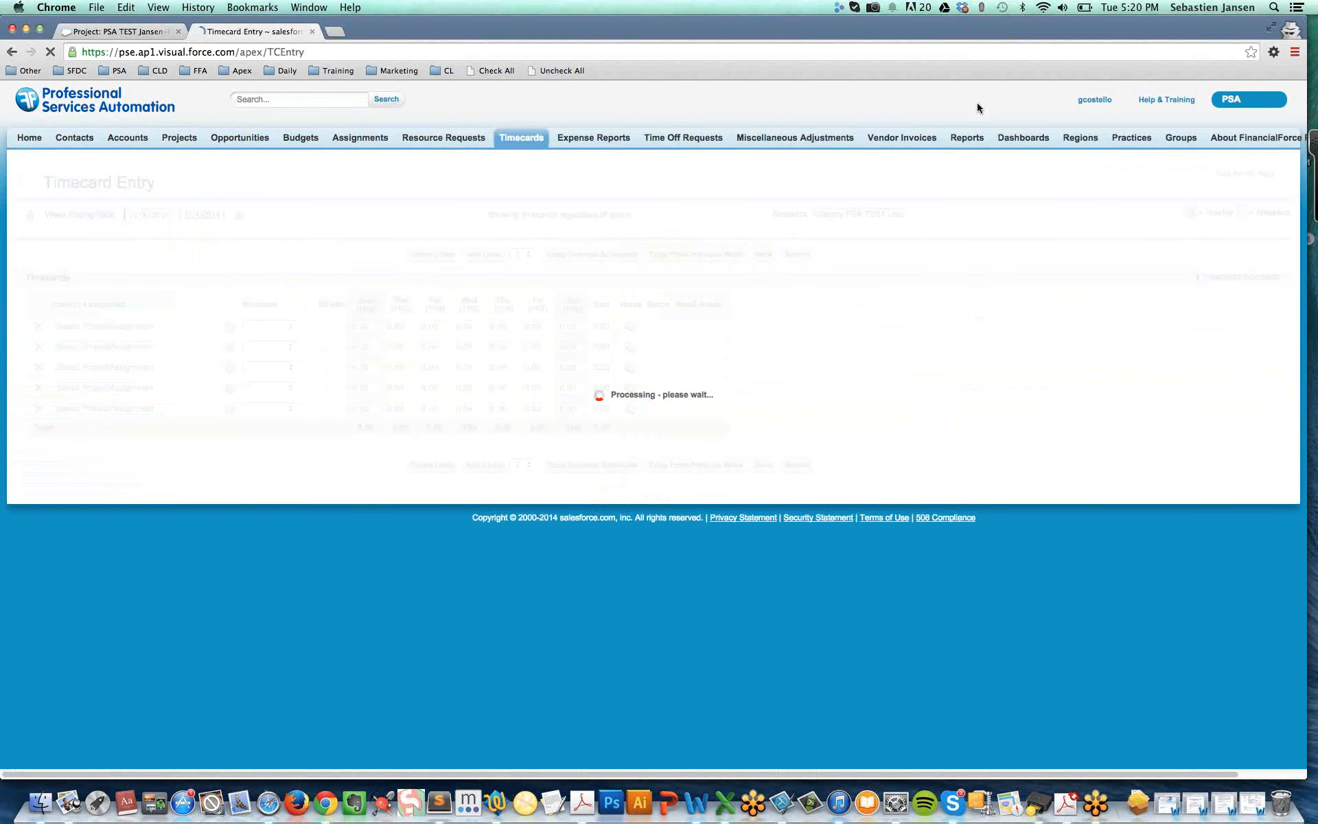
pyautogui.click(109, 327)
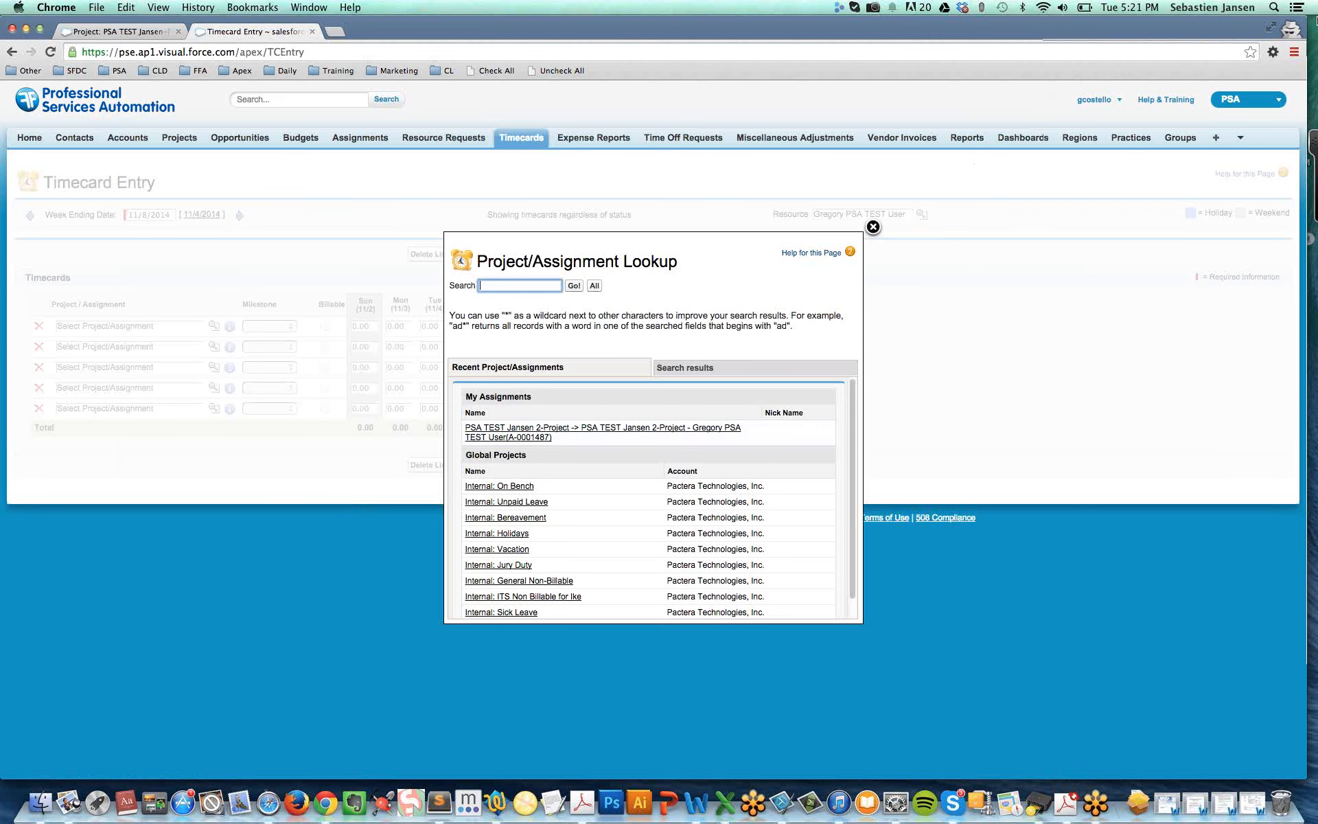
pyautogui.moveTo(1317, 20); pyautogui.dragTo(1316, 97)
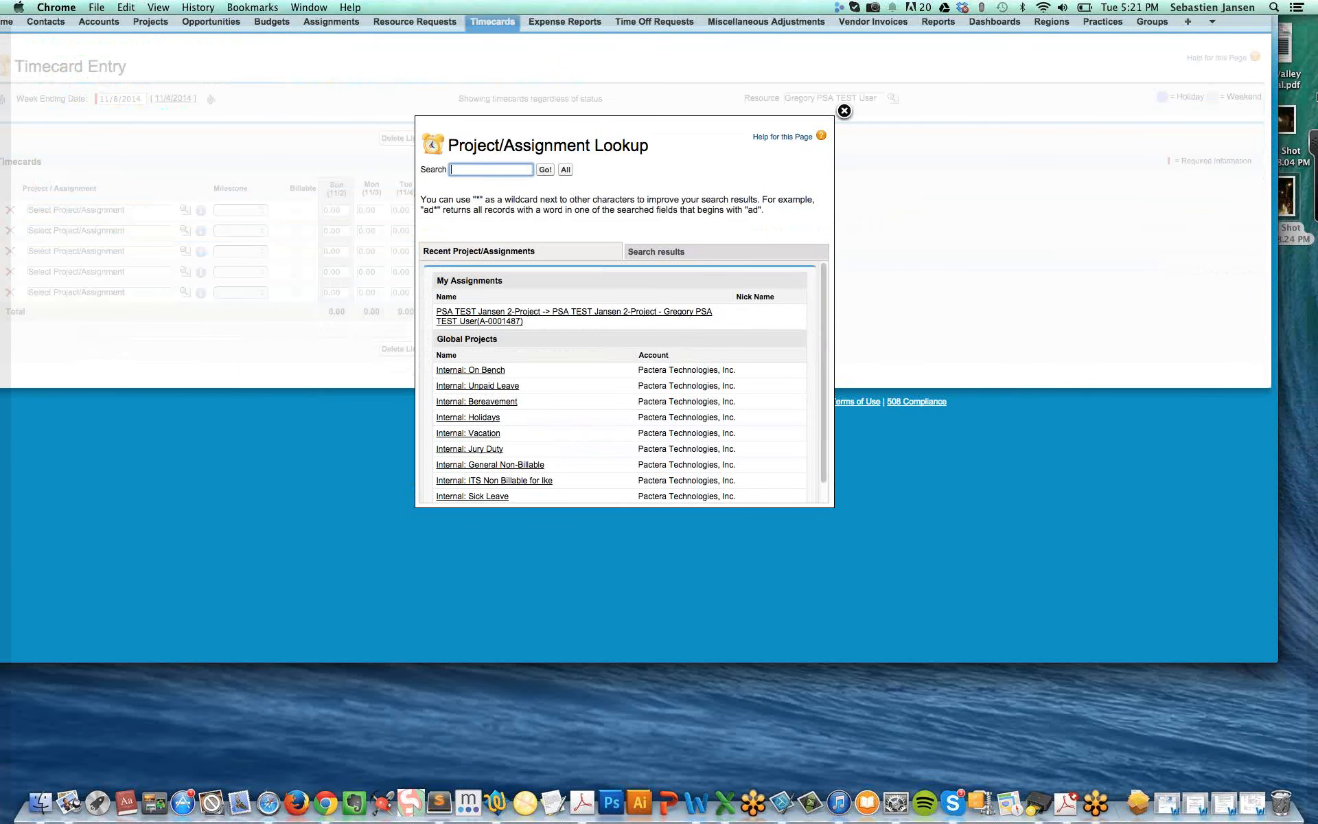
pyautogui.press('F11')
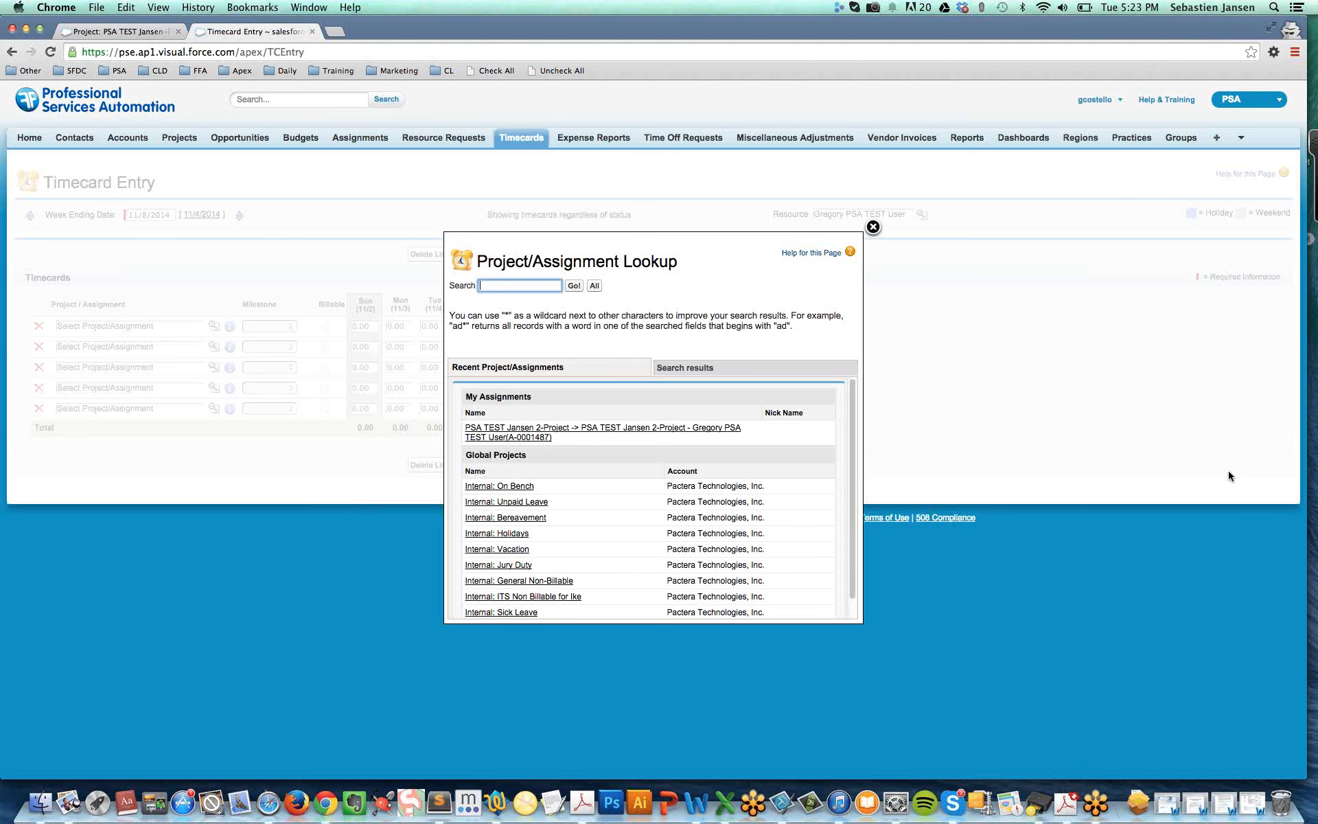
pyautogui.click(1132, 93)
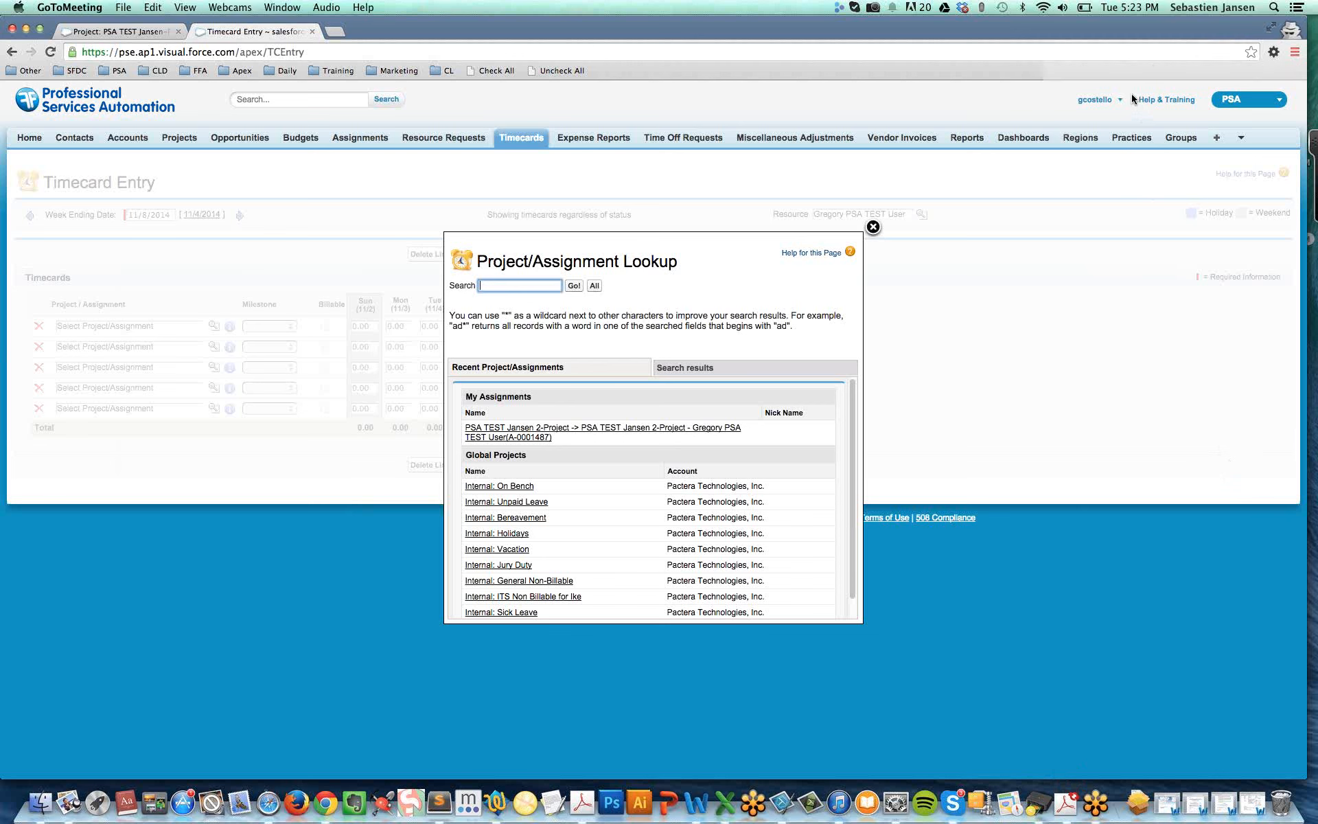